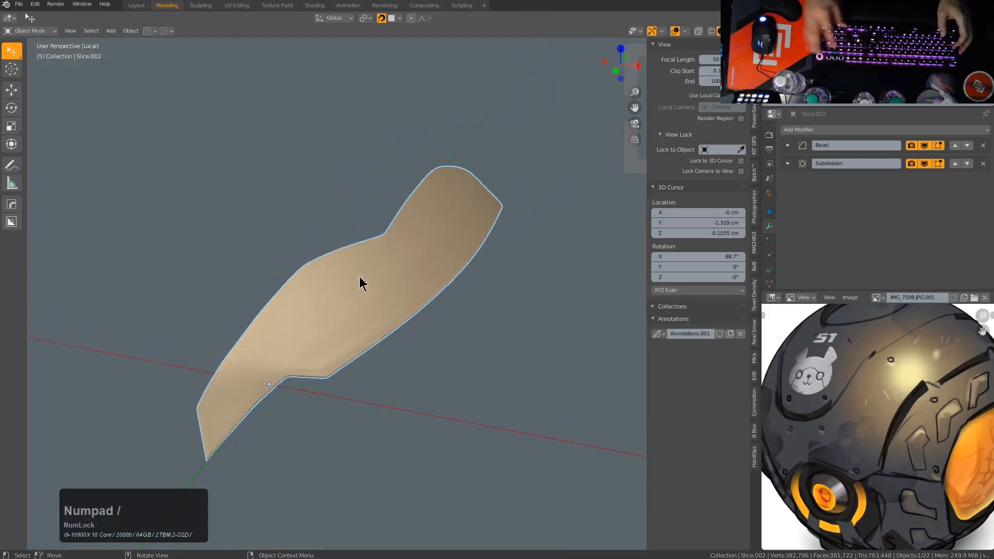
Step: Examine the tan and purple armour panels in isolation, and the mesh around the blue front panel's hole
middle_drag(328, 333, 345, 296)
key(KP_Divide)
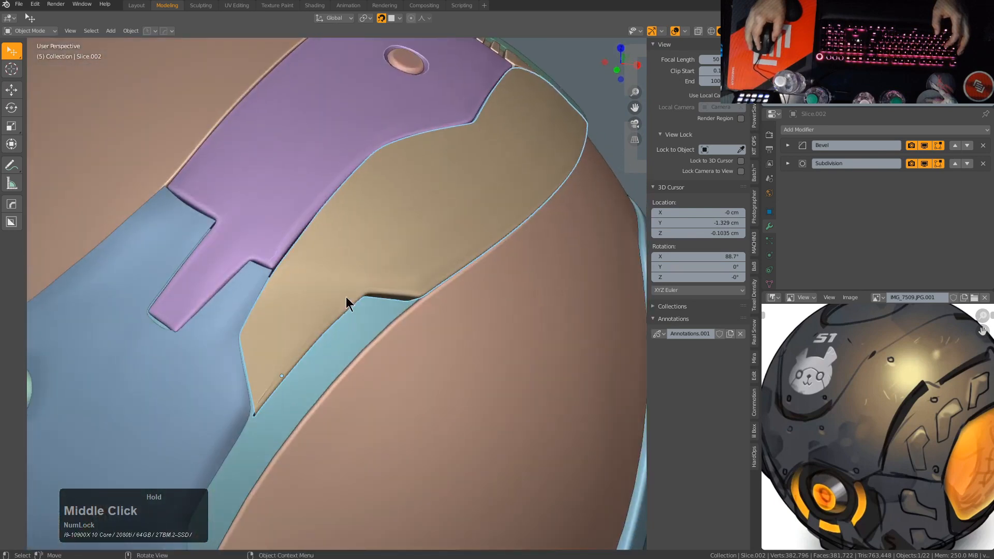
click(263, 201)
middle_drag(263, 200, 318, 275)
key(KP_Divide)
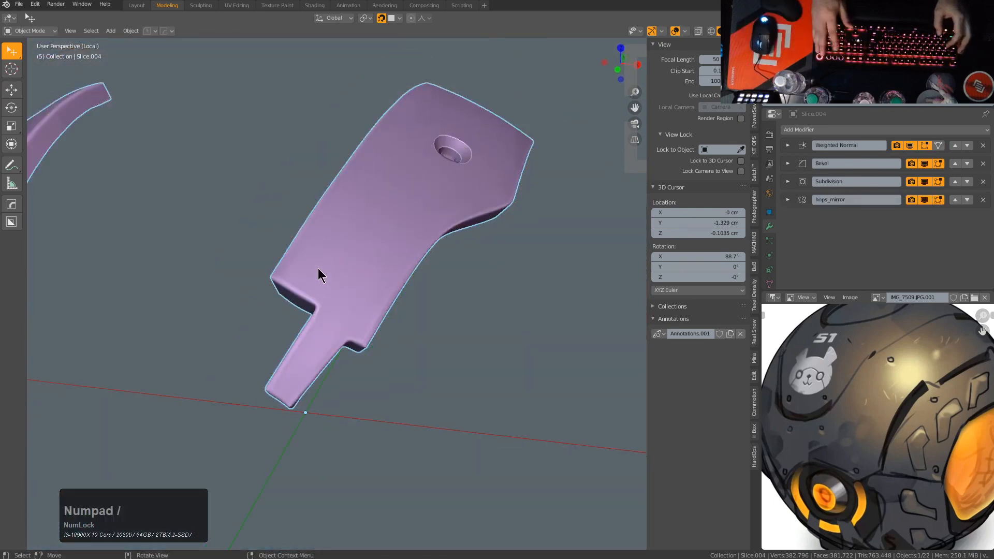
scroll(446, 373, up, 2)
shift+middle_drag(446, 372, 420, 340)
key(KP_Divide)
click(338, 318)
scroll(433, 368, down, 5)
key(Tab)
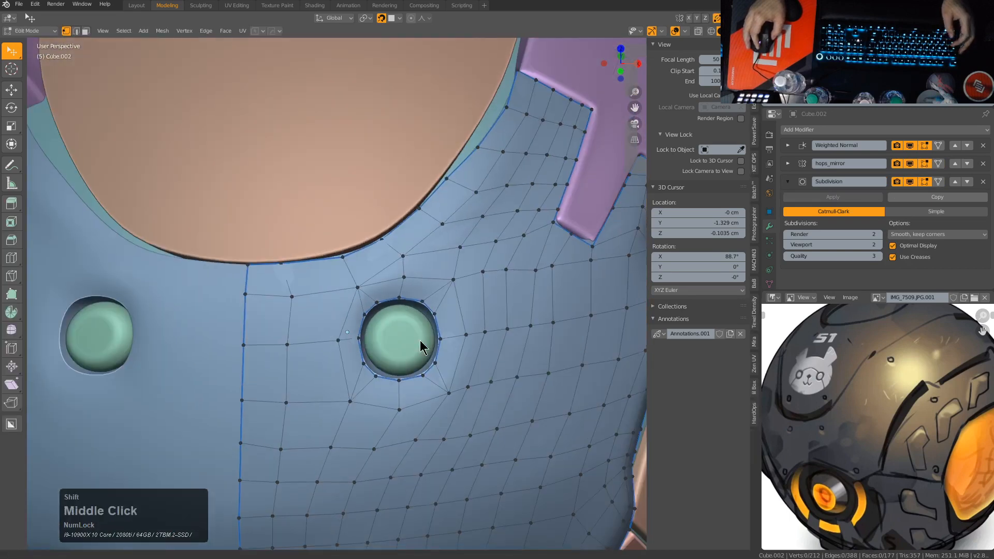
scroll(430, 341, down, 6)
key(Tab)
Step: Duplicate the blue front panel in place and isolate the copy in local view
click(421, 299)
click(421, 294)
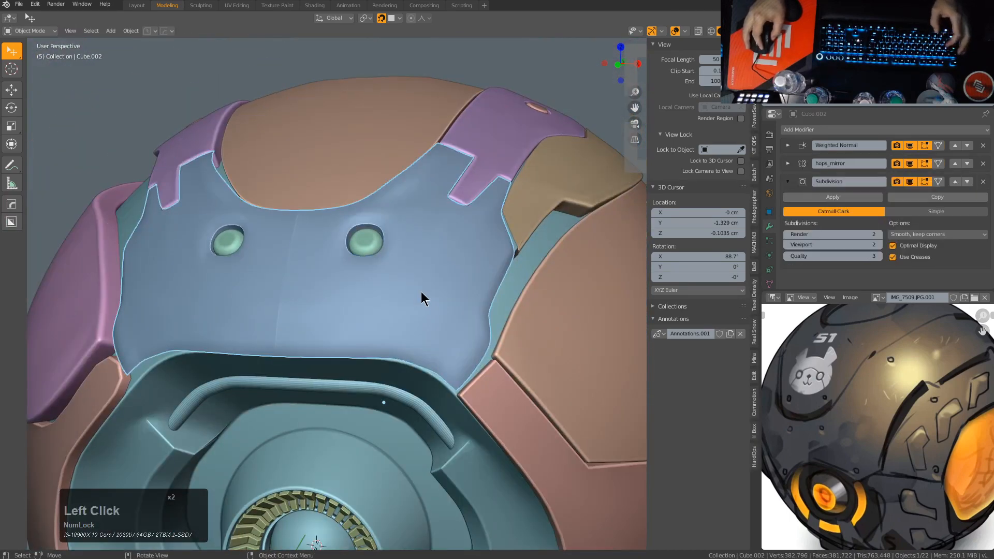
key(shift+d)
right_click(419, 238)
key(KP_Divide)
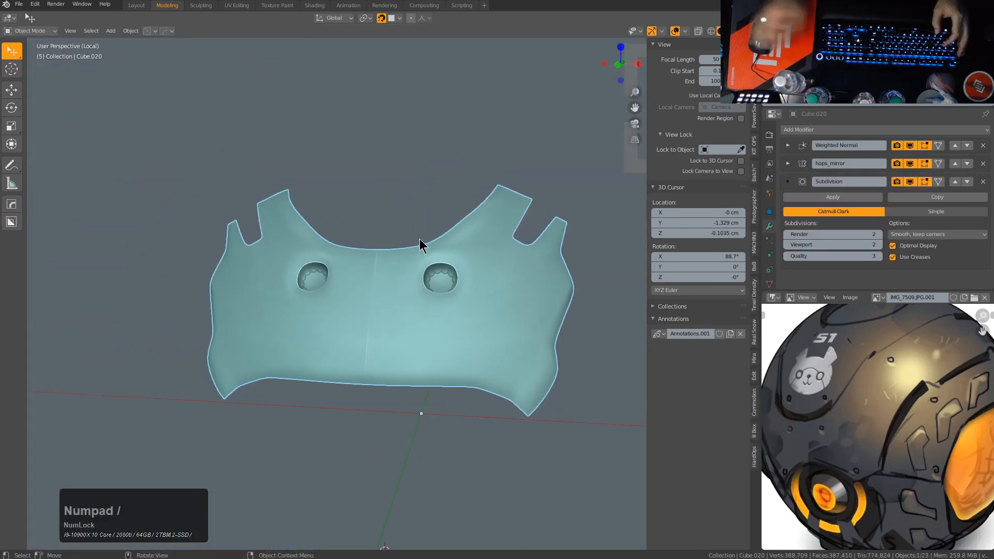
Step: Toggle the sharp mark on the edge loop around the copied panel's round hole
scroll(496, 289, up, 3)
key(Tab)
middle_drag(496, 288, 523, 321)
alt+middle_click(481, 309)
key(q)
click(557, 274)
Step: Slide the upper-left rim vertex of the round hole along its edge to even out the rim
key(alt+z)
shift+middle_drag(523, 321, 447, 308)
scroll(388, 282, up, 2)
key(1)
middle_drag(388, 282, 392, 239)
key(alt+z)
scroll(392, 239, up, 1)
click(392, 237)
key(g)
key(g)
click(389, 238)
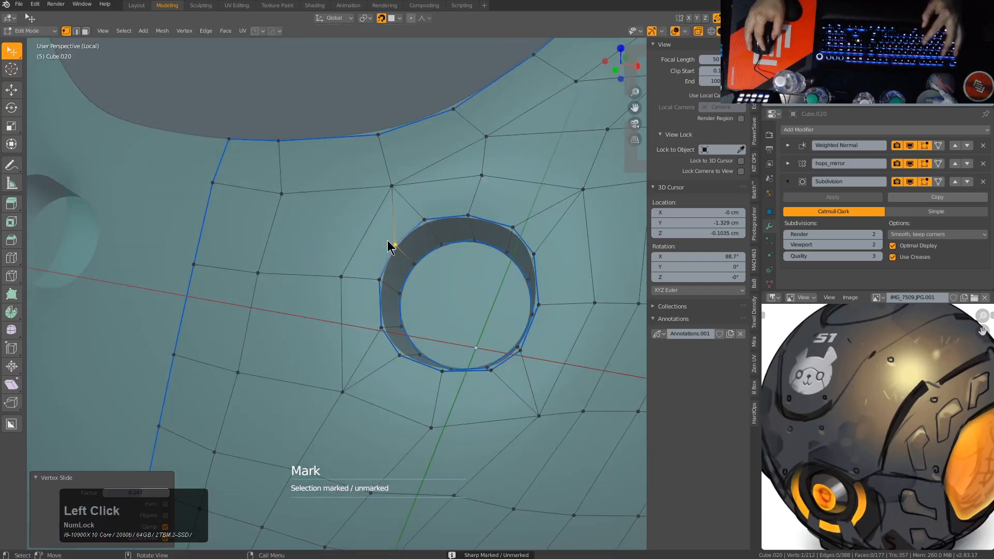
Step: Slide the topmost rim vertex of the hole along its edge to even out the circle
click(470, 204)
key(g)
key(g)
click(464, 210)
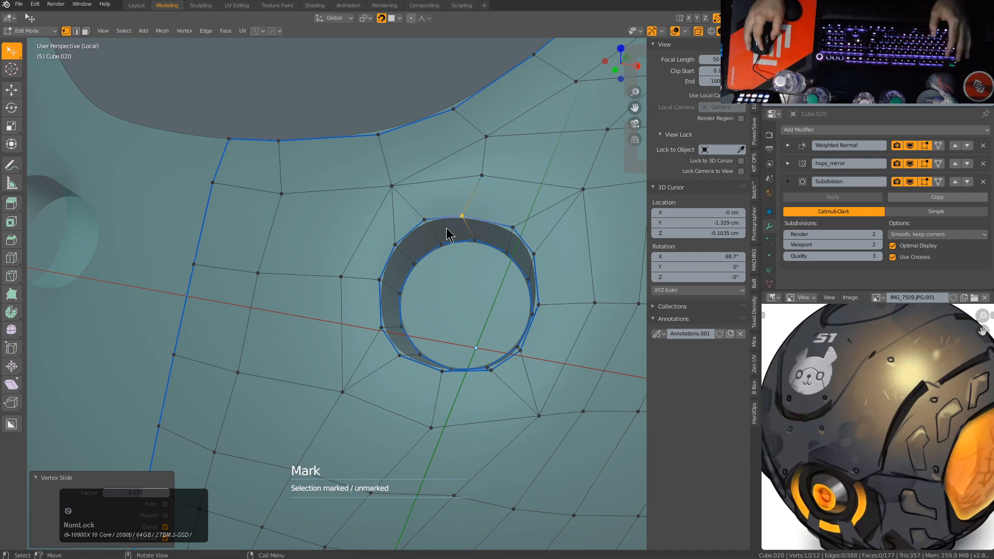
Step: Select the hole's inner edge loop and inspect it with X-ray toggled
key(2)
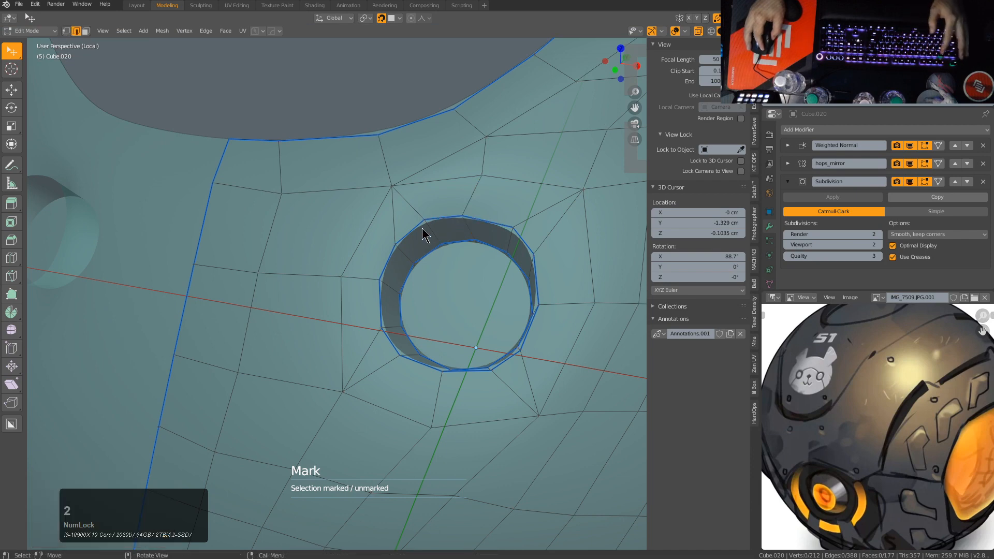
alt+click(409, 273)
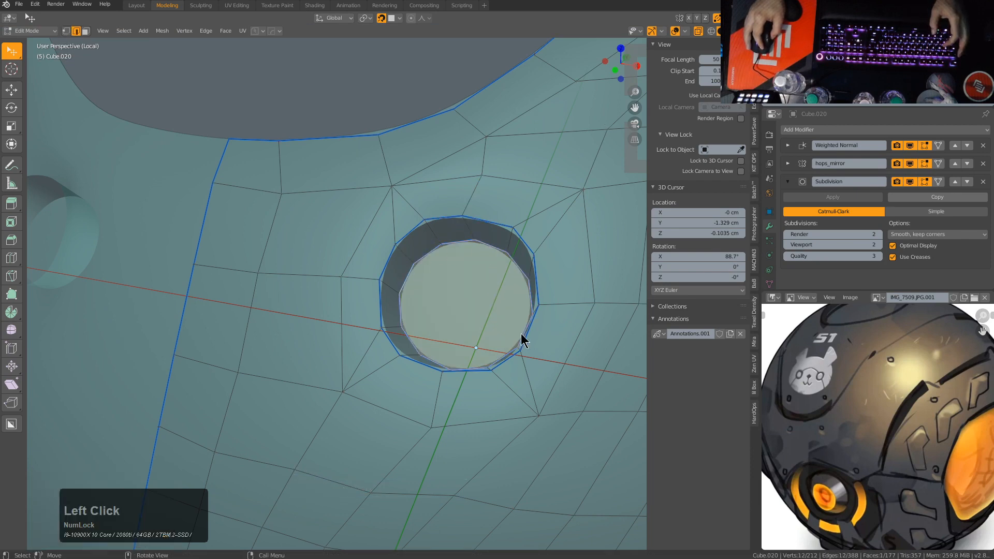
key(z)
key(z)
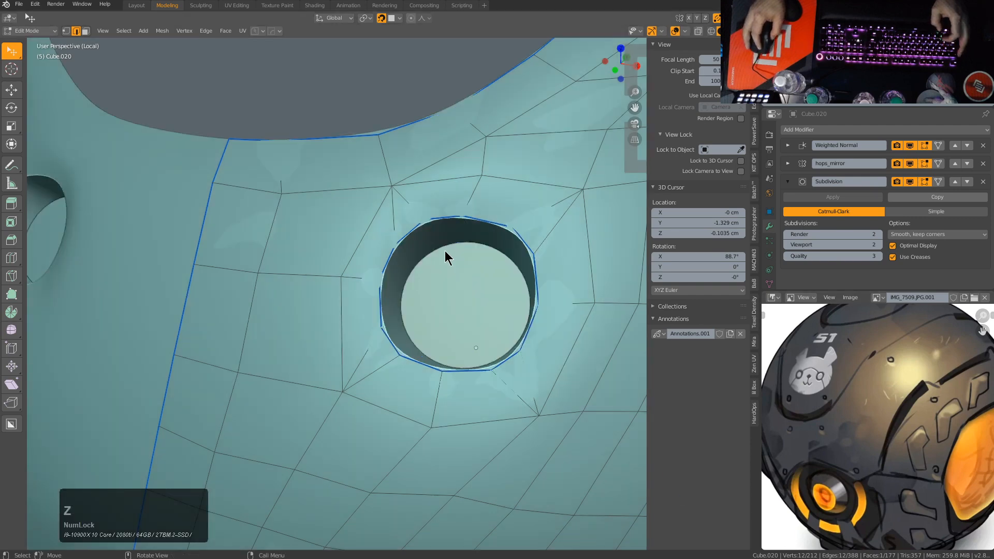
Step: Dissolve every second edge radiating from the hole, reducing its rim to six sides
click(431, 239)
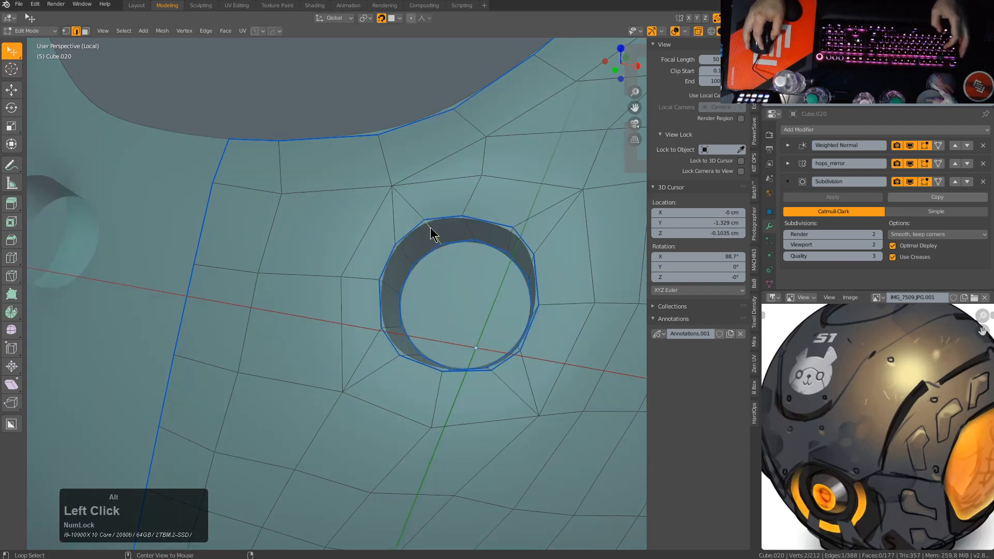
middle_drag(528, 298, 505, 290)
alt+shift+click(560, 309)
scroll(560, 308, down, 2)
key(ctrl+z)
click(494, 266)
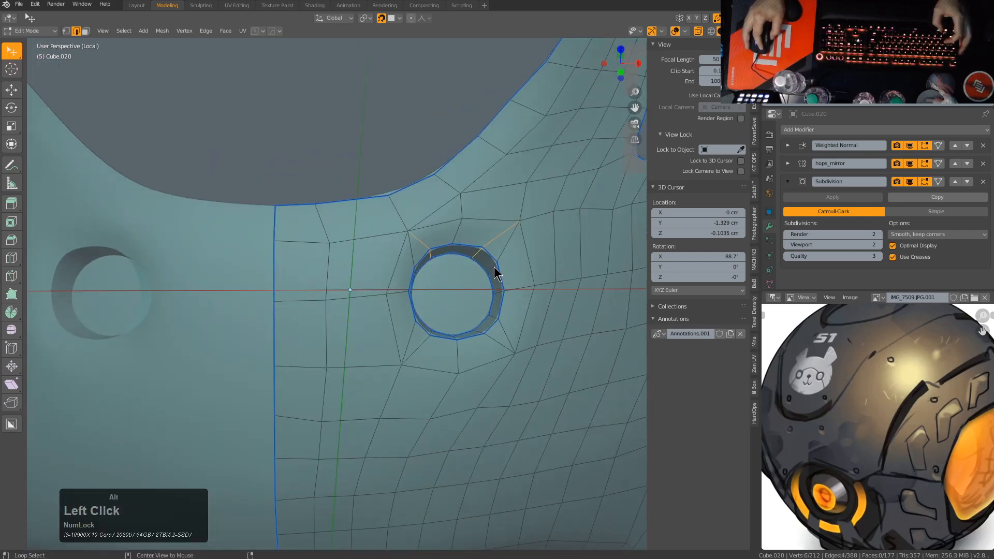
alt+shift+click(452, 249)
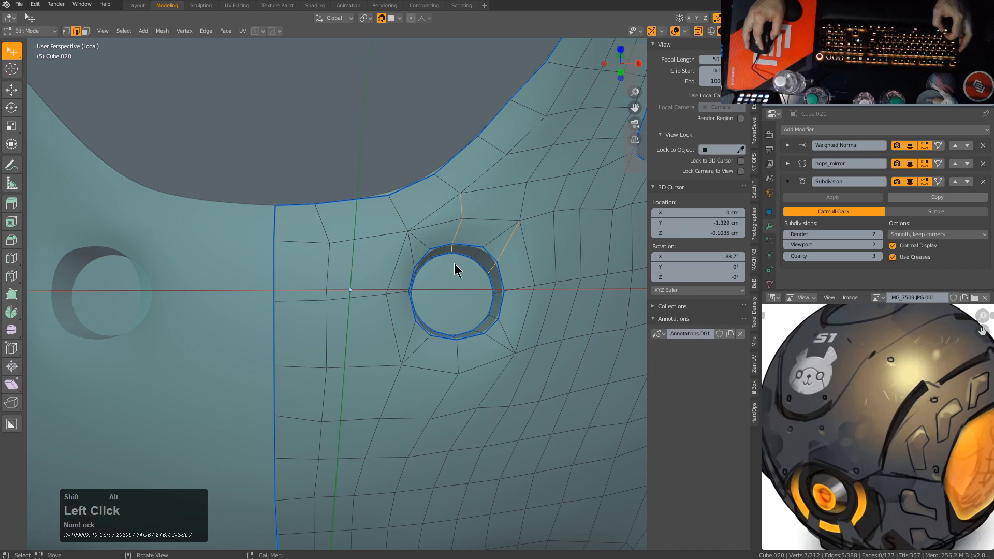
middle_drag(455, 267, 477, 355)
alt+shift+click(390, 270)
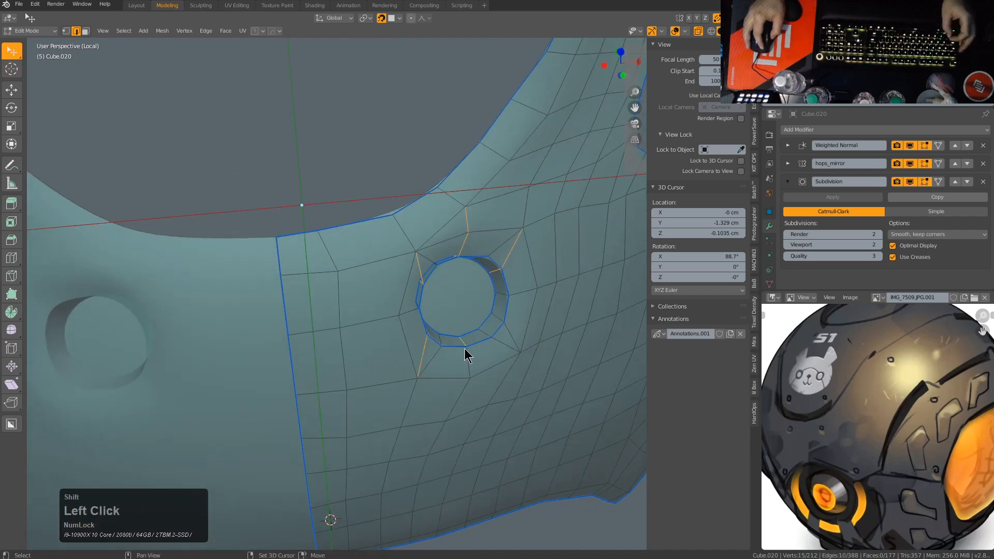
middle_drag(512, 339, 471, 337)
key(ctrl+x)
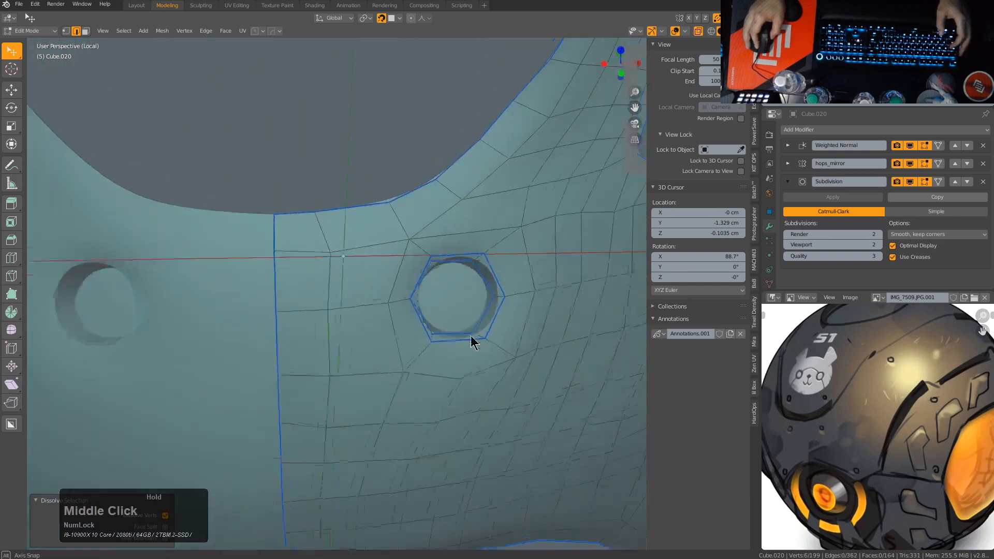
Step: Dissolve the vertical edge loop running from below the hole to the panel's lower edge
scroll(463, 337, up, 2)
key(1)
click(449, 415)
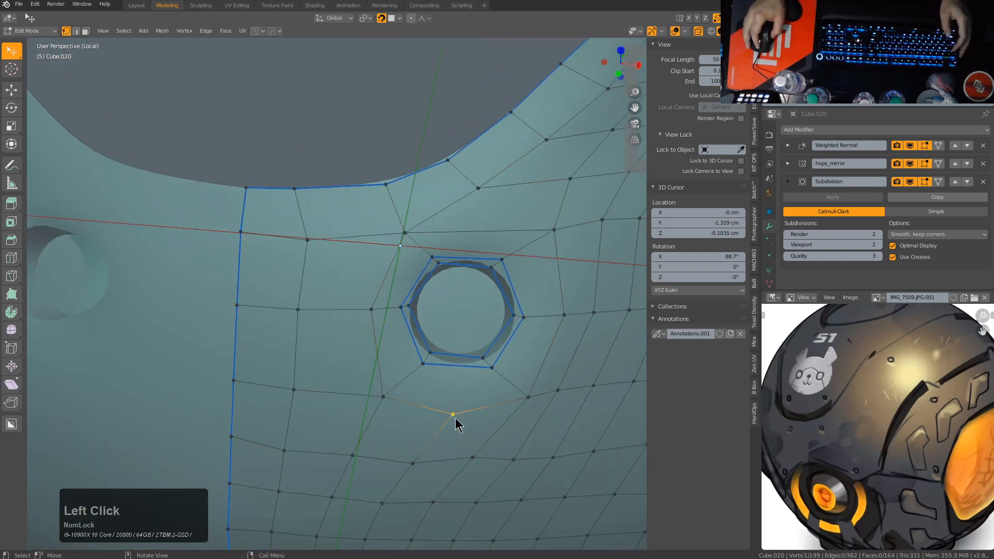
scroll(454, 365, down, 4)
key(2)
alt+click(387, 339)
middle_drag(387, 339, 412, 375)
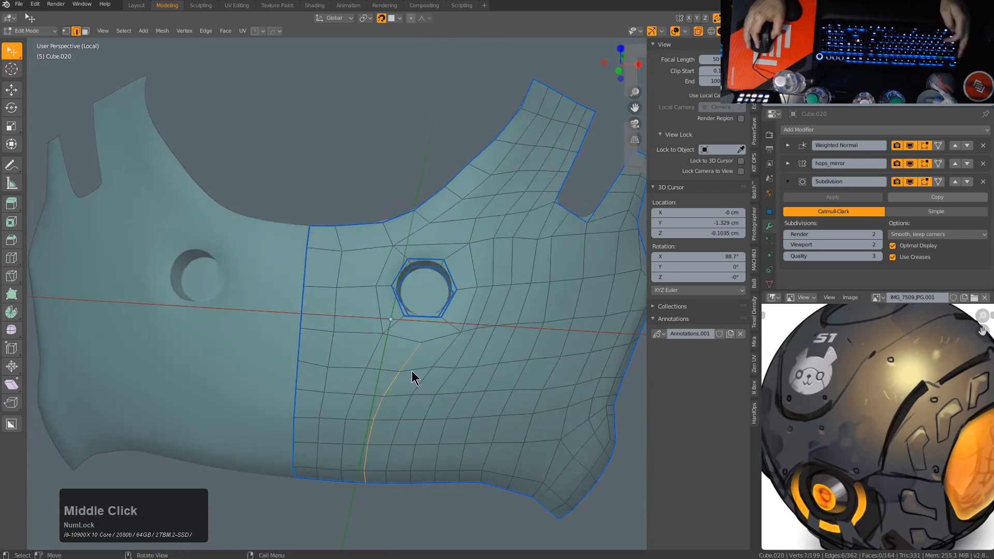
key(ctrl+x)
Step: Slide the vertex above the hole along its edge and connect it to the vertex nearer the panel's curved upper border
middle_drag(441, 339, 462, 214)
scroll(451, 279, up, 2)
key(1)
scroll(492, 270, up, 2)
click(492, 267)
key(g)
key(g)
click(464, 262)
shift+click(462, 210)
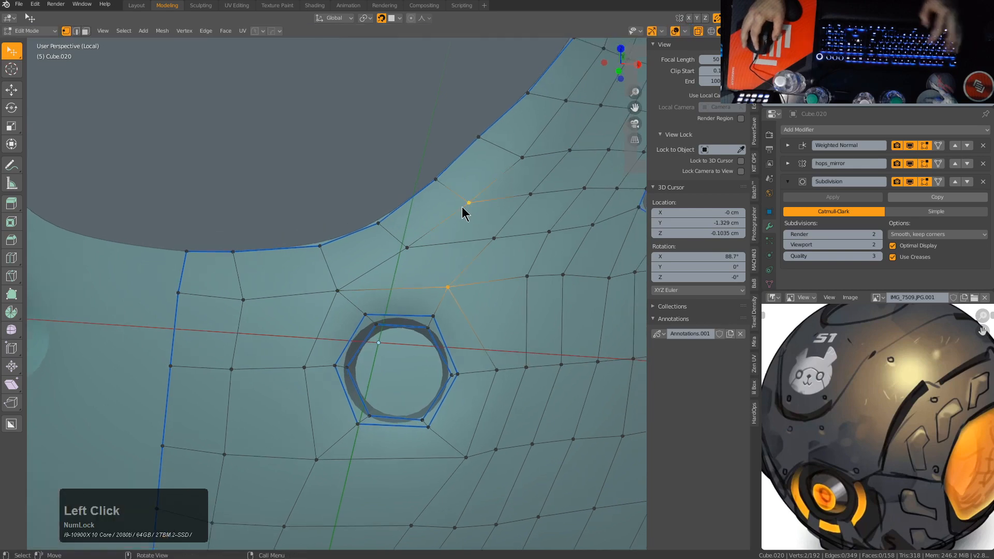
key(j)
Step: Slide the vertex beside the new connecting edge outward to even the spacing, and clear the selection
click(495, 240)
key(g)
key(g)
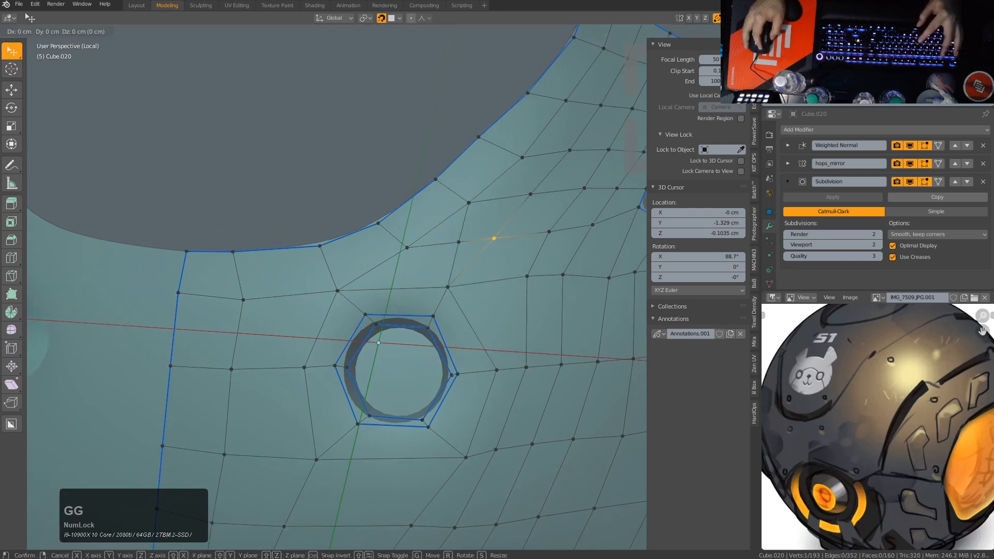
click(515, 251)
scroll(454, 335, down, 2)
middle_drag(454, 336, 422, 326)
key(alt+a)
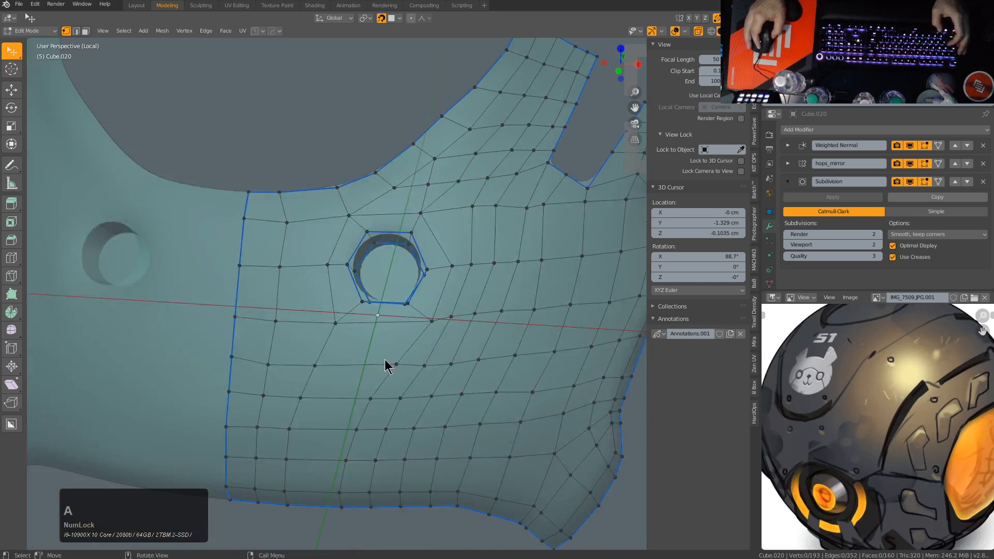
Step: Dissolve the vertical edge loop between the mirror seam and the hole
middle_drag(386, 366, 482, 326)
scroll(406, 326, up, 2)
key(2)
alt+click(337, 248)
key(ctrl+x)
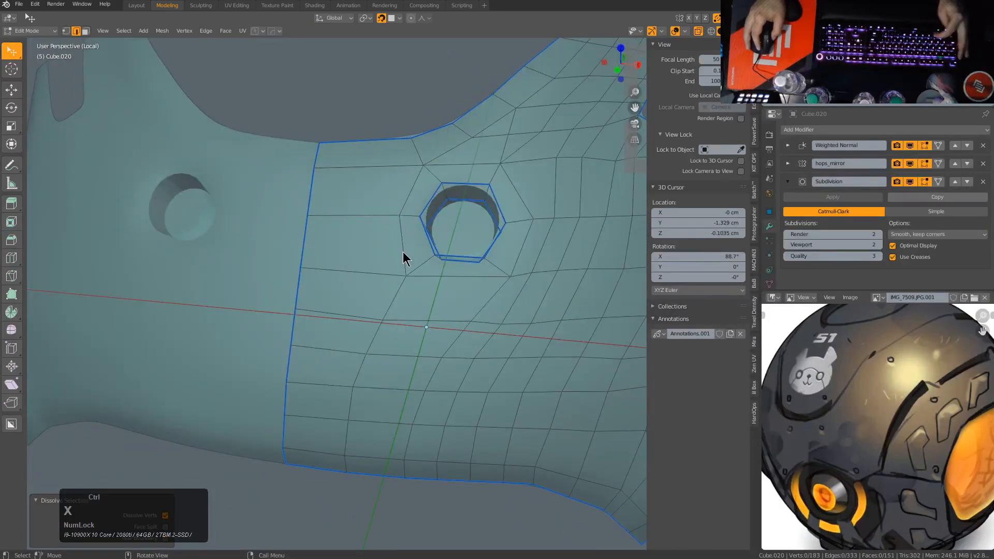
Step: Dissolve two horizontal edge loops below the hole to thin out the panel's mesh
scroll(402, 251, down, 2)
alt+click(459, 261)
key(ctrl+x)
alt+click(405, 317)
key(ctrl+x)
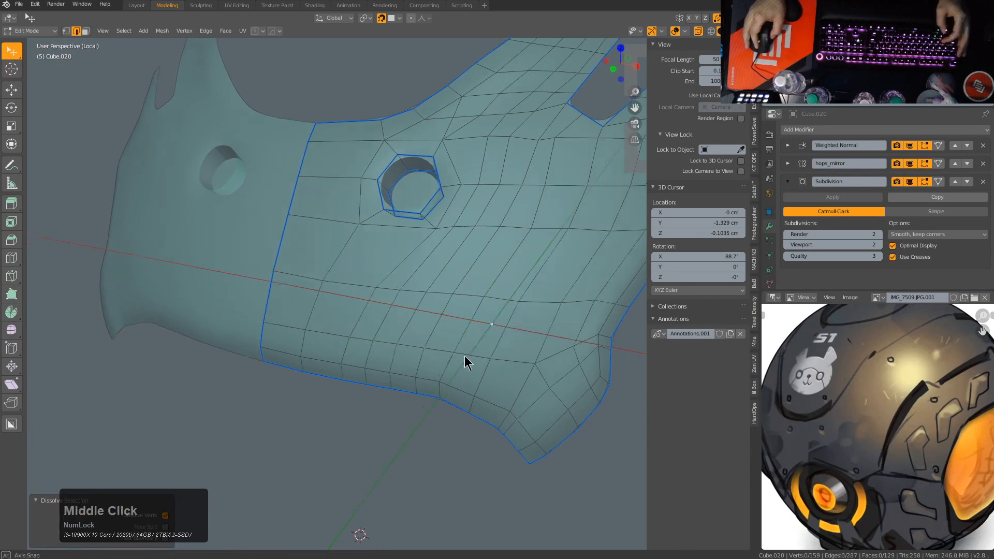
Step: Turn off X-ray and dissolve the extra edge loop near the panel's lower outer corner
key(alt+z)
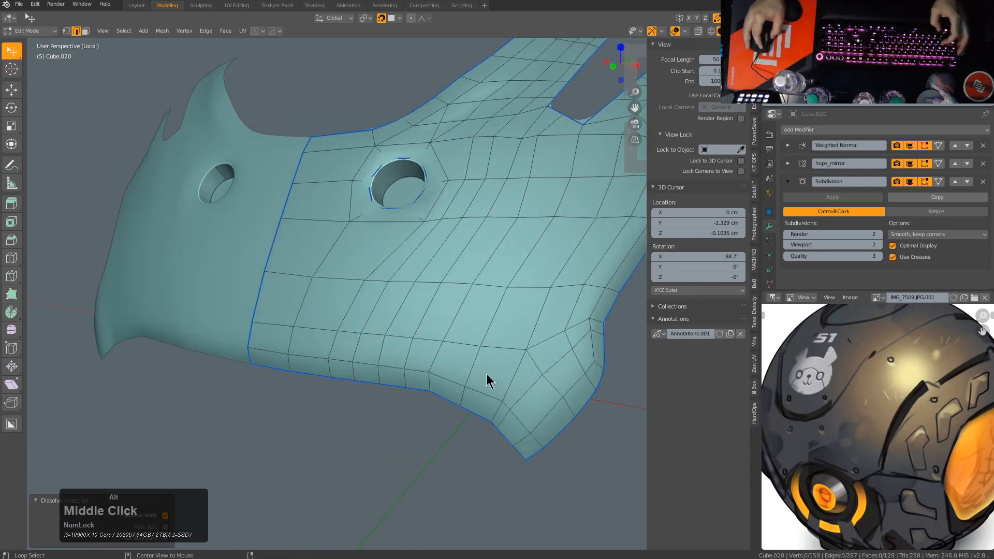
alt+click(551, 362)
key(ctrl+x)
middle_drag(550, 362, 434, 311)
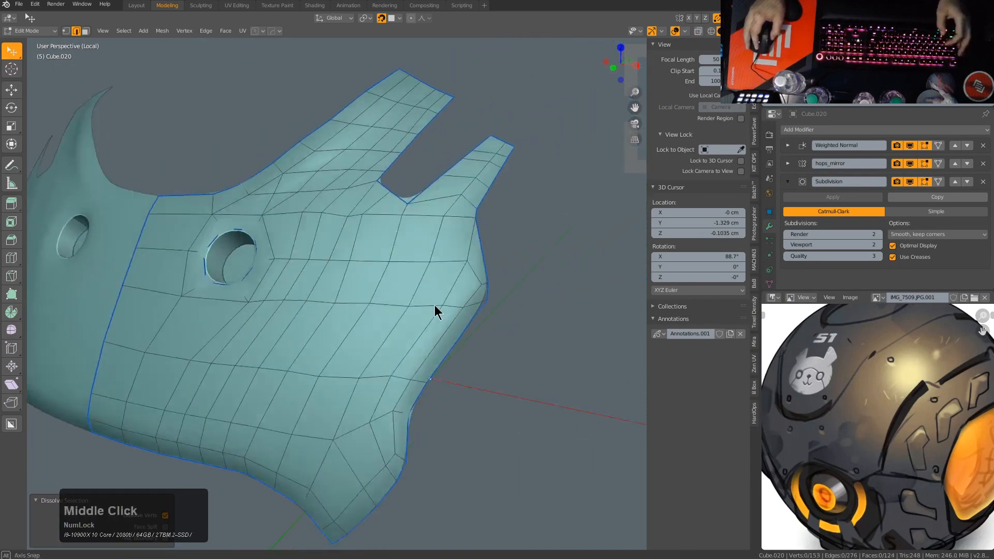
Step: Dissolve two short edge loops crossing the panel's narrow prong
scroll(435, 312, up, 3)
alt+click(543, 187)
key(ctrl+x)
alt+click(576, 151)
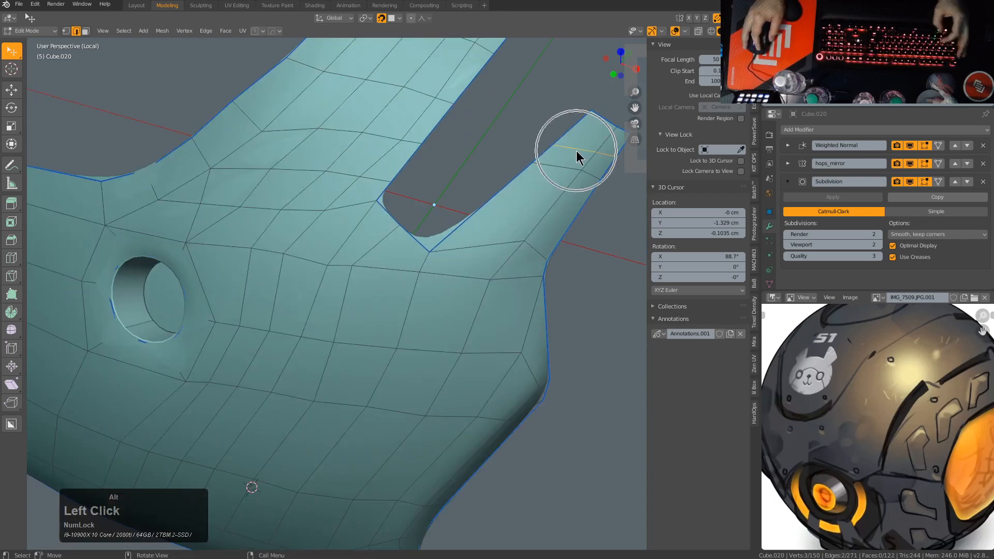
key(ctrl+x)
Step: Dissolve two edge loops crossing the panel's wide upper prong
middle_drag(572, 162, 377, 219)
scroll(434, 146, up, 2)
alt+click(439, 141)
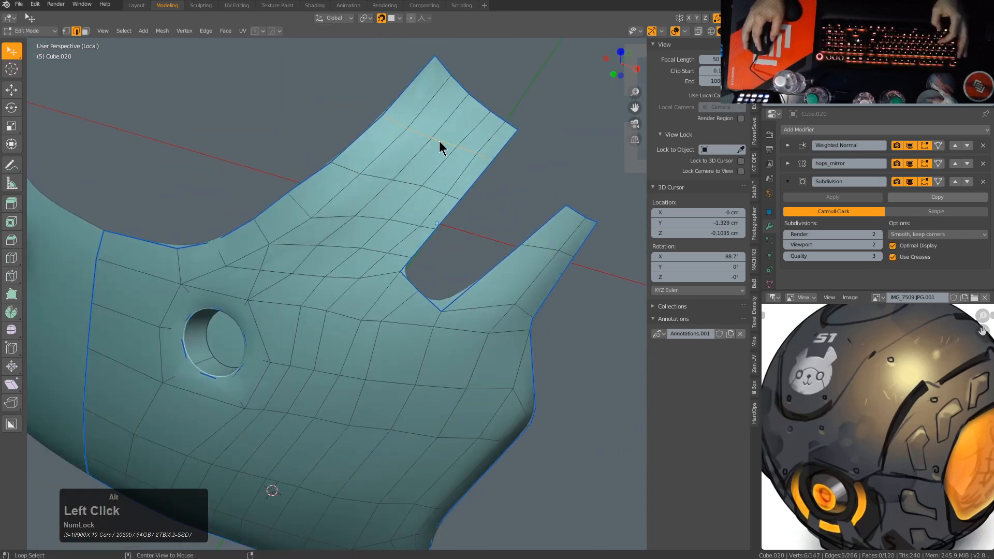
key(ctrl+x)
alt+click(372, 222)
key(ctrl+x)
middle_drag(371, 221, 417, 252)
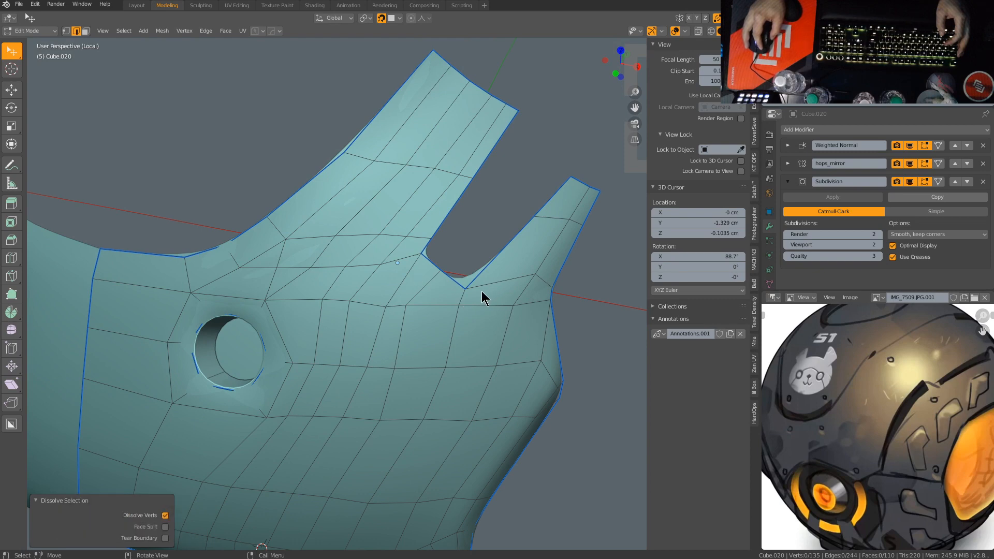
Step: Try to slide the three vertices in the row below the notch downward together
click(530, 271)
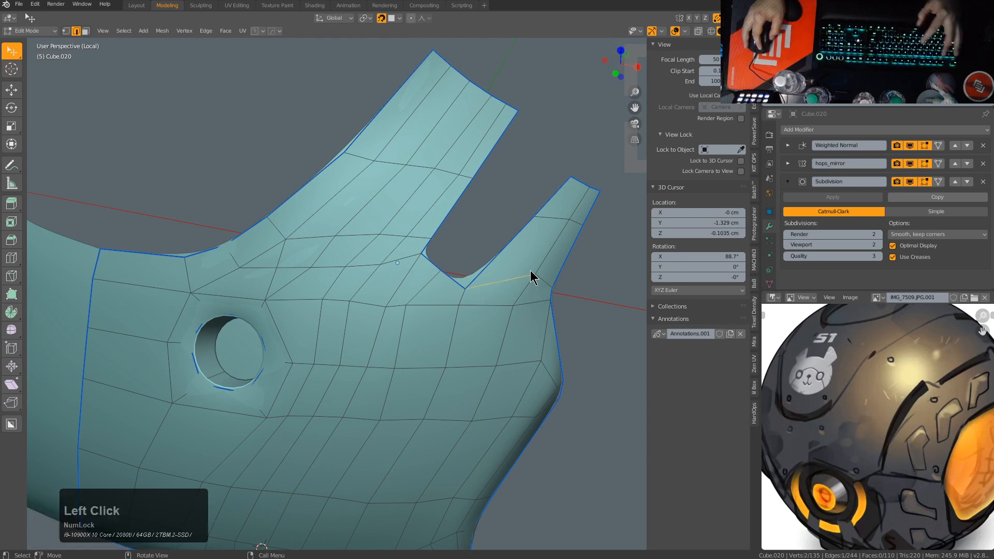
key(1)
middle_drag(530, 295, 516, 294)
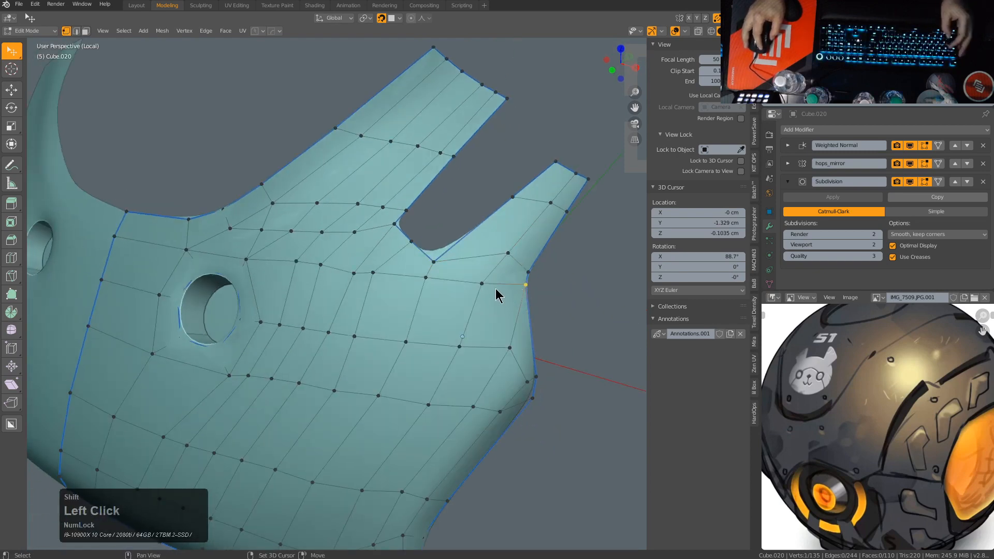
key(g)
key(g)
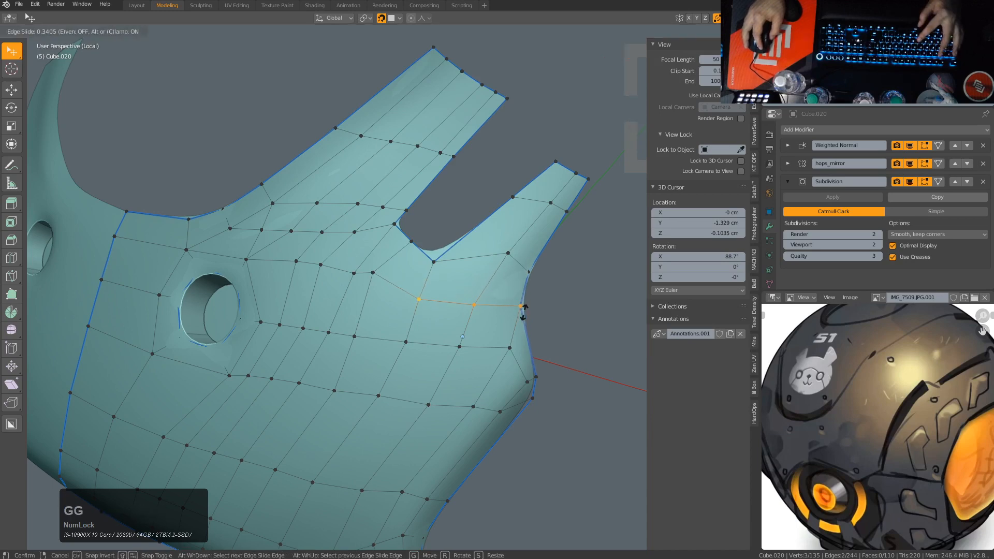
click(520, 315)
Step: Slide the outer-border vertex below the narrow prong and its inner neighbour downward along their edges
click(526, 293)
key(g)
key(g)
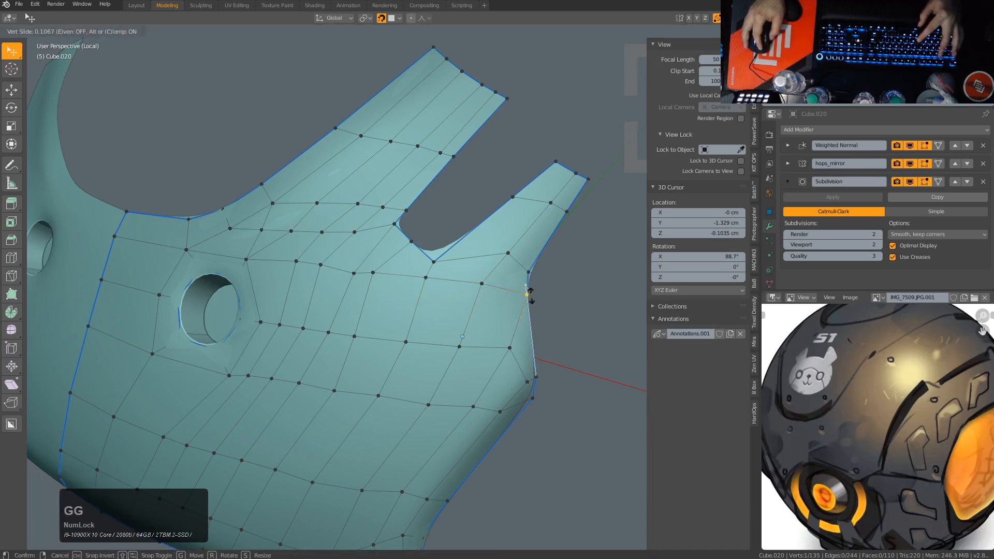
click(540, 318)
key(g)
key(g)
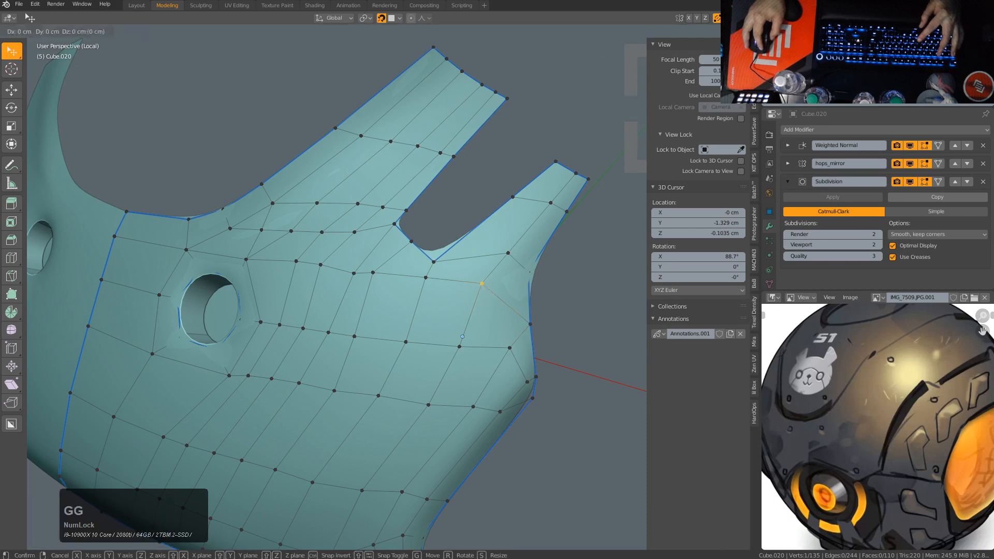
click(483, 305)
Step: Slide the next two vertices of that row below the notch along their edges to smooth the flow
click(432, 287)
key(g)
key(g)
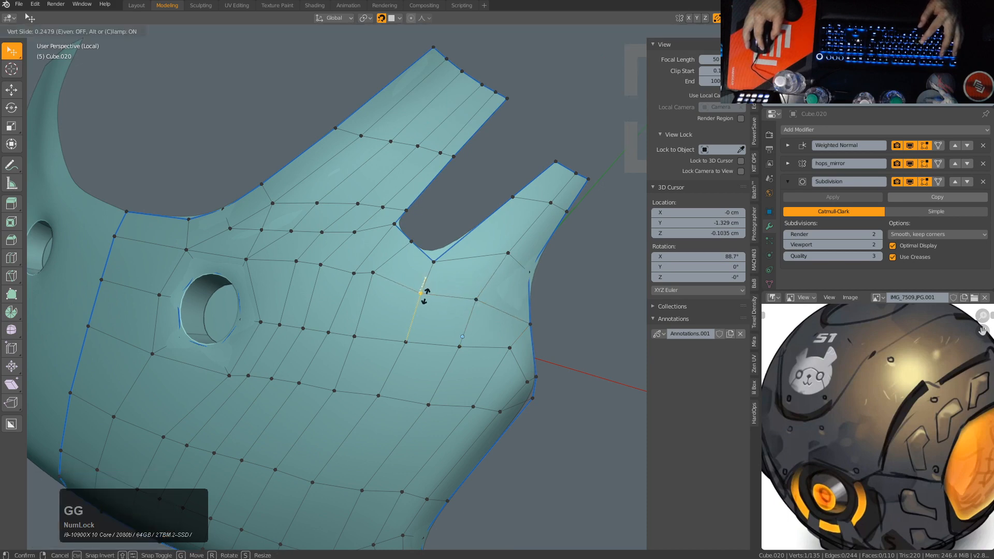
click(377, 277)
key(g)
key(g)
click(428, 290)
middle_drag(428, 290, 437, 357)
scroll(429, 357, up, 2)
key(ctrl+r)
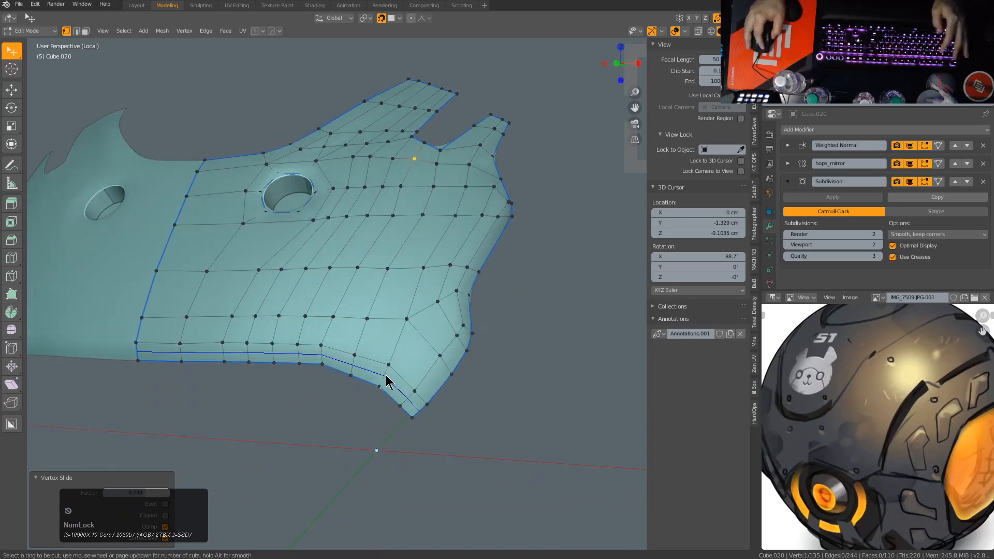
middle_drag(386, 381, 364, 142)
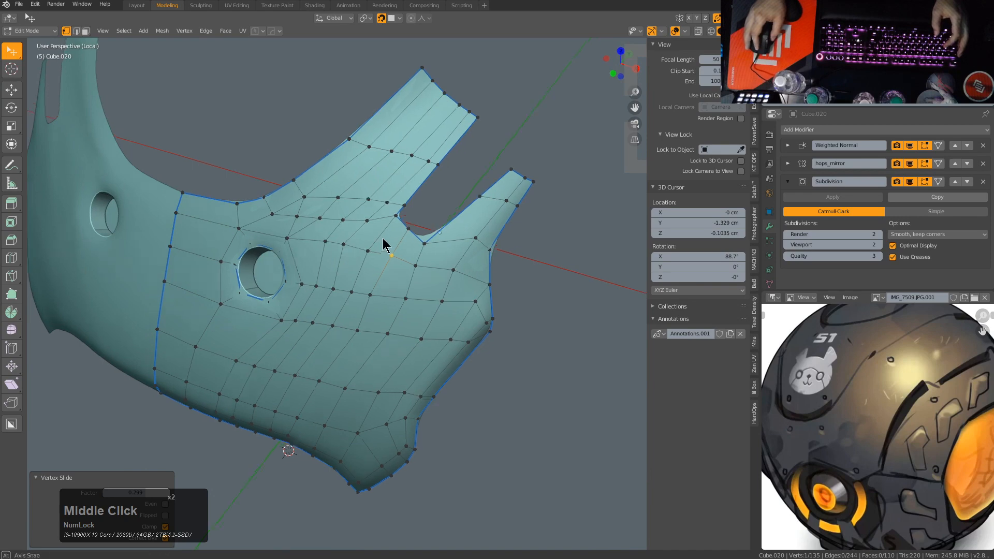
Step: Slide the three-vertex edge path beside the wide prong's upper border slightly toward that border
mouse_move(387, 243)
middle_down()
mouse_move(356, 236)
mouse_move(372, 237)
middle_up()
click(346, 244)
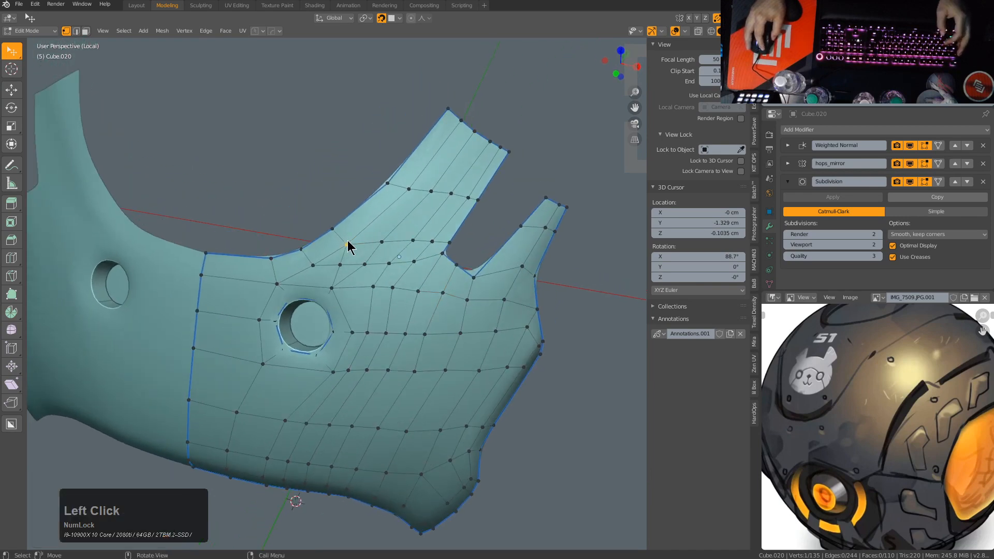
click(463, 127)
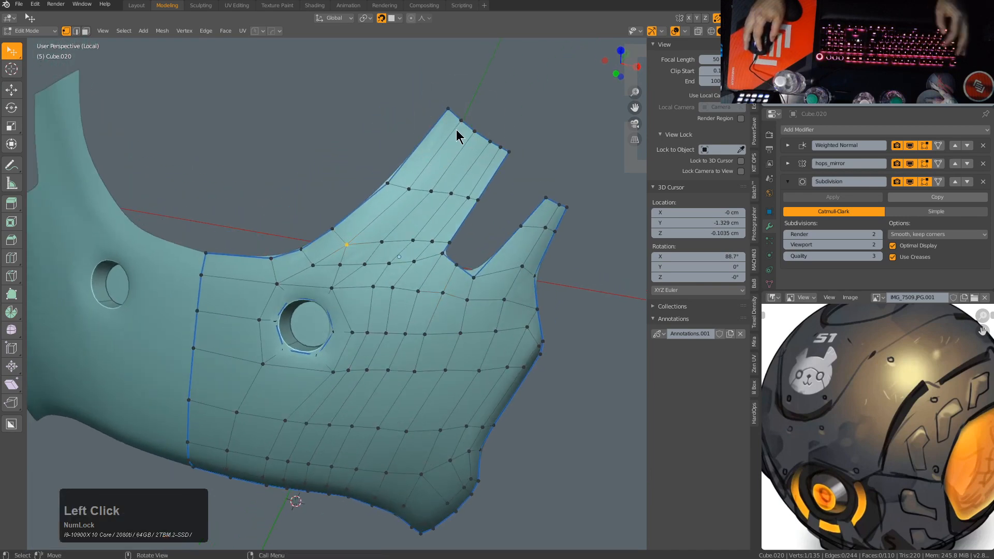
ctrl+click(355, 244)
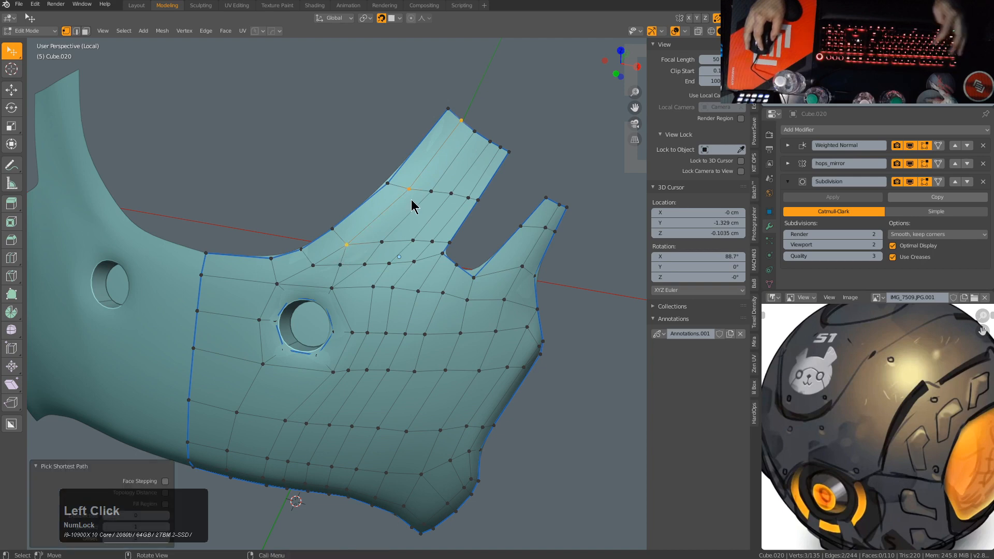
key(g)
key(g)
click(328, 251)
Step: Slide the border edge above the round hole upward, along with the neighbouring vertex toward the panel's upper border
scroll(293, 295, up, 2)
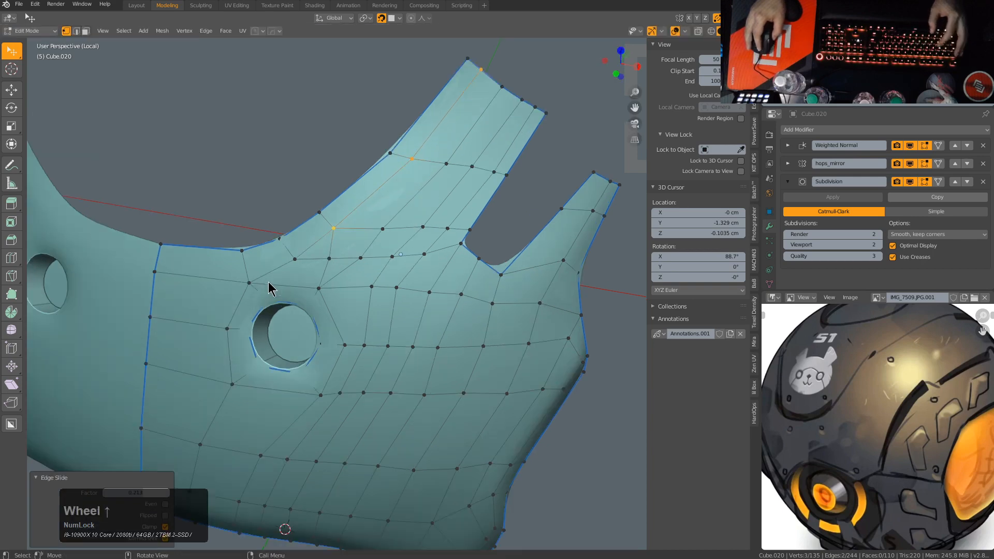
click(249, 283)
key(g)
key(g)
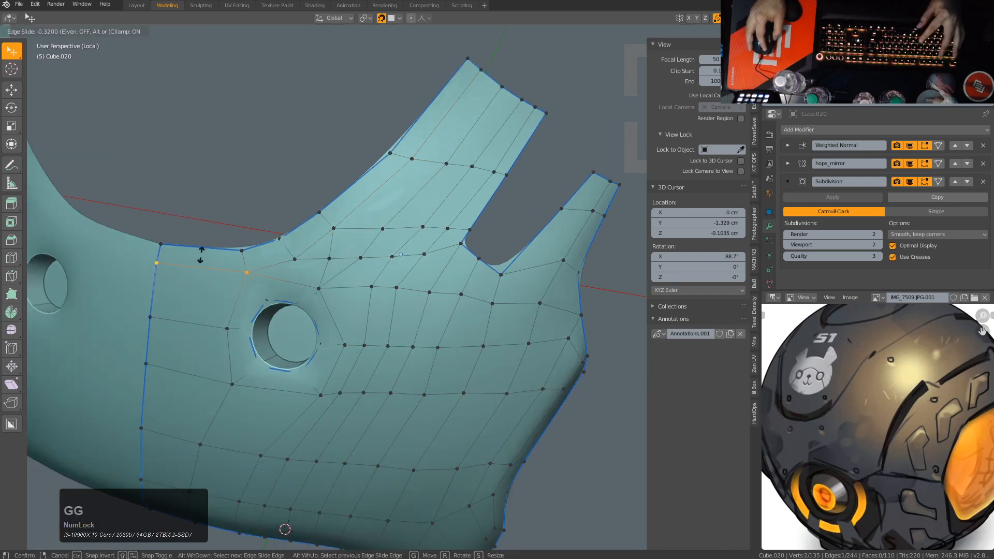
click(201, 257)
click(299, 260)
key(g)
key(g)
click(286, 250)
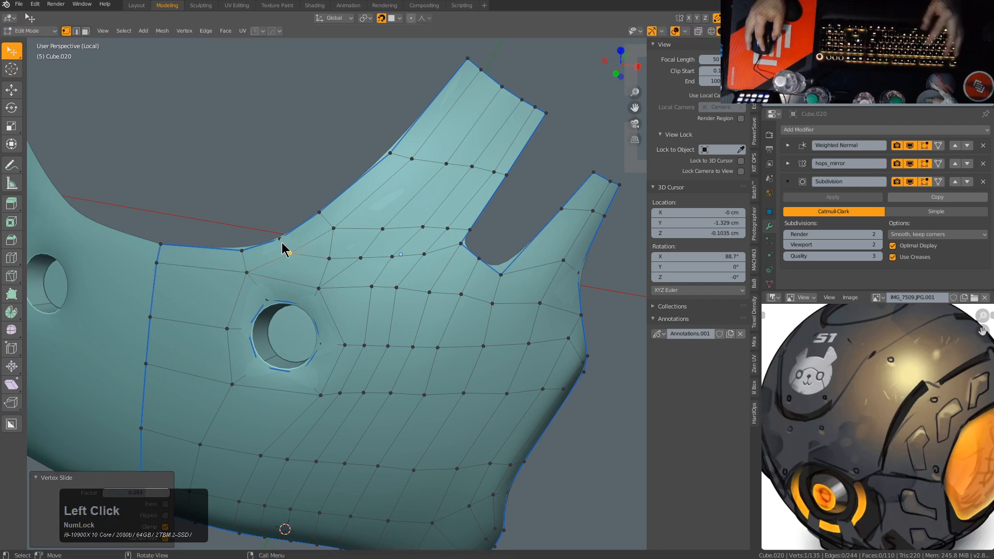
Step: Dissolve the edge row running from the upper border above the hole across to the notch
shift+click(277, 239)
key(2)
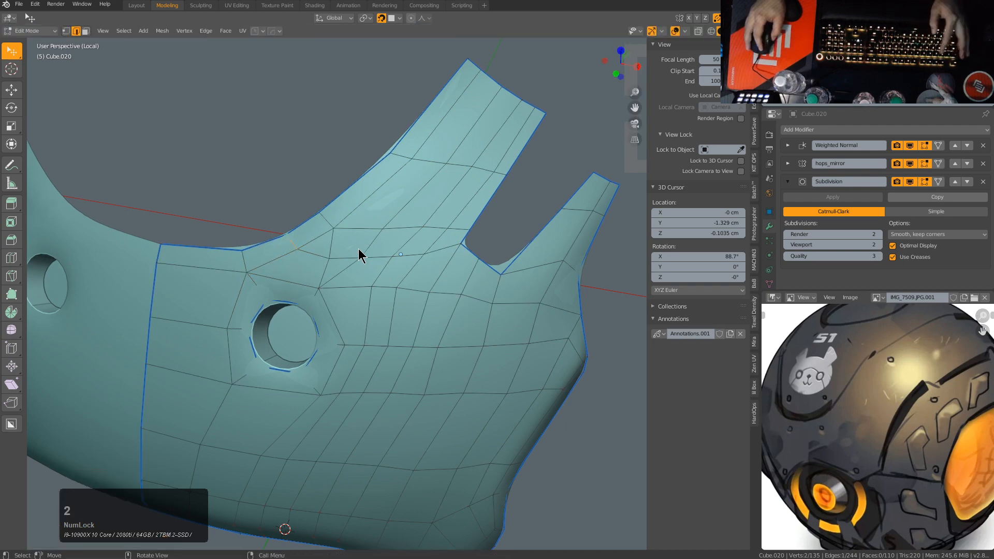
key(ctrl+x)
Step: Hide the Weighted Normal, hops_mirror and Subdivision modifiers in the viewport
middle_drag(430, 258, 425, 263)
scroll(419, 272, up, 2)
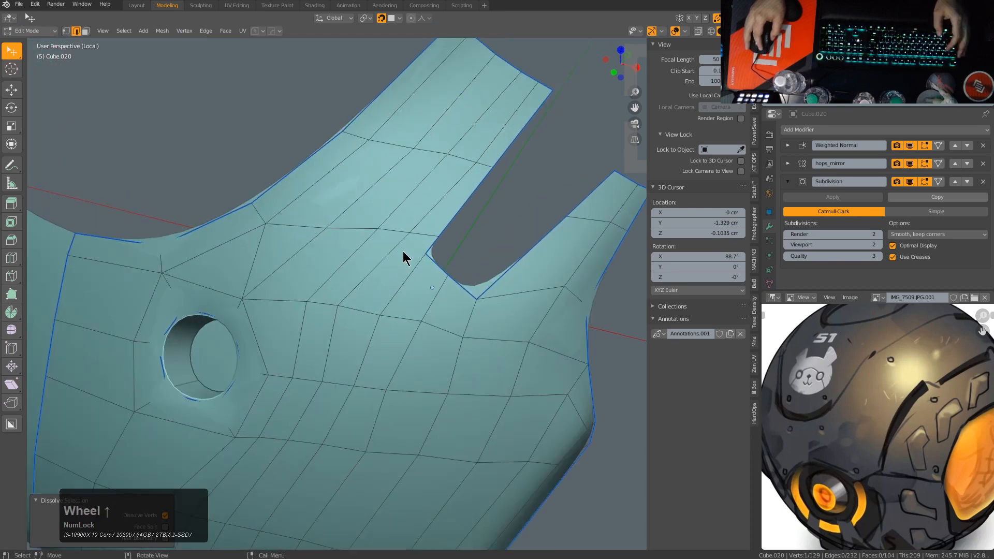
scroll(395, 250, down, 1)
middle_drag(580, 234, 583, 234)
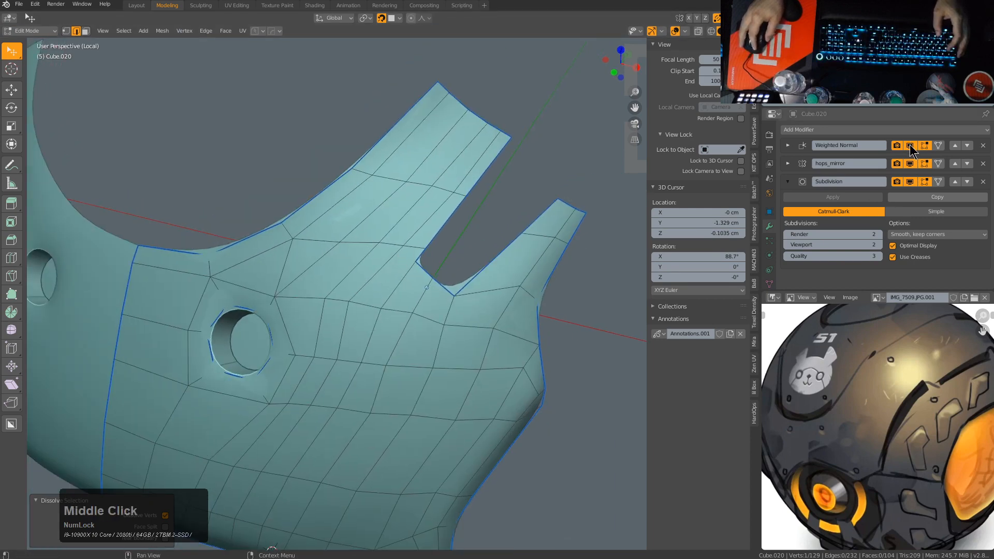
drag(910, 145, 910, 182)
Step: Dissolve one of the closely spaced edge loops running from the wide prong down to the lower border
scroll(445, 319, up, 2)
middle_drag(448, 317, 403, 321)
scroll(402, 325, down, 2)
alt+click(387, 234)
key(x)
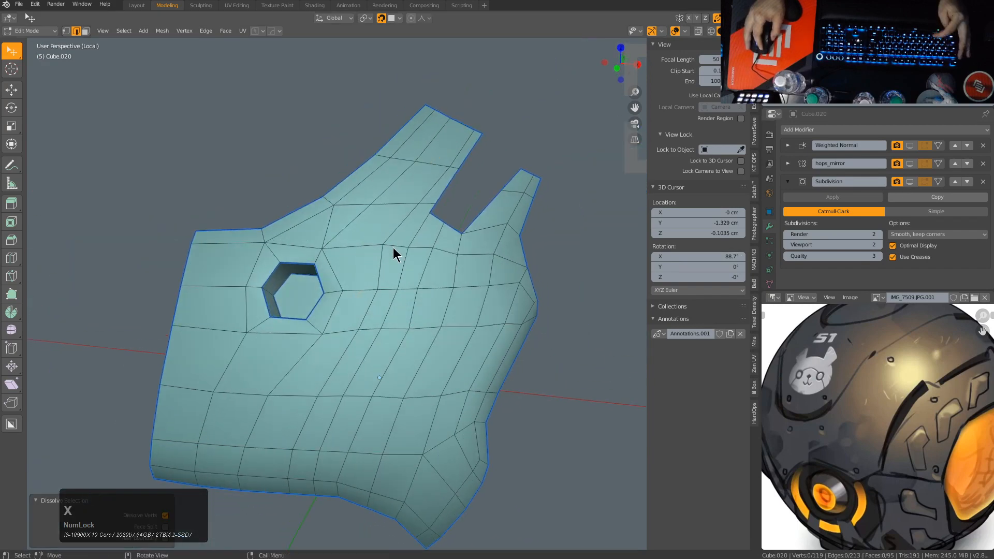
Step: Slide the loop nearest the notch side of the wide prong toward the hole to even the spacing
alt+click(401, 222)
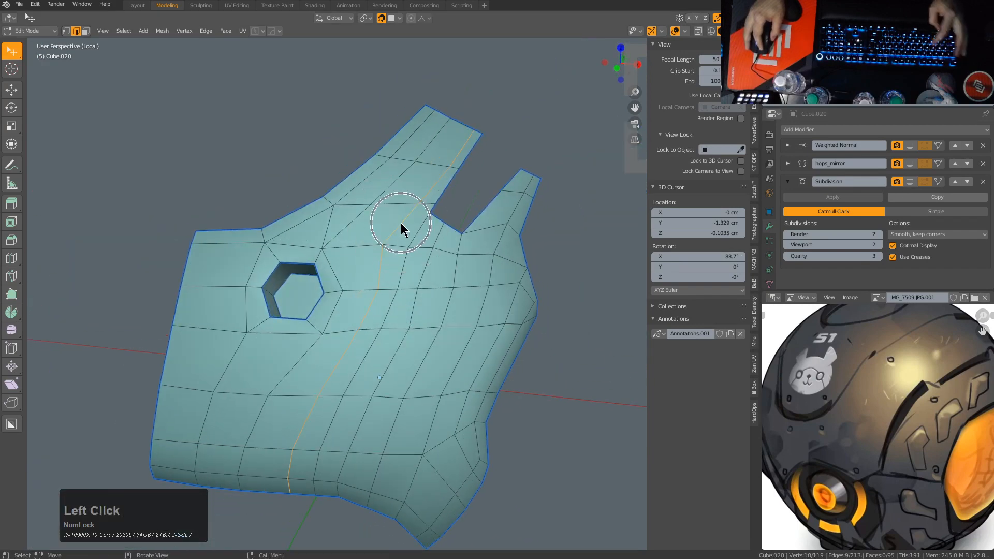
key(g)
key(g)
click(393, 231)
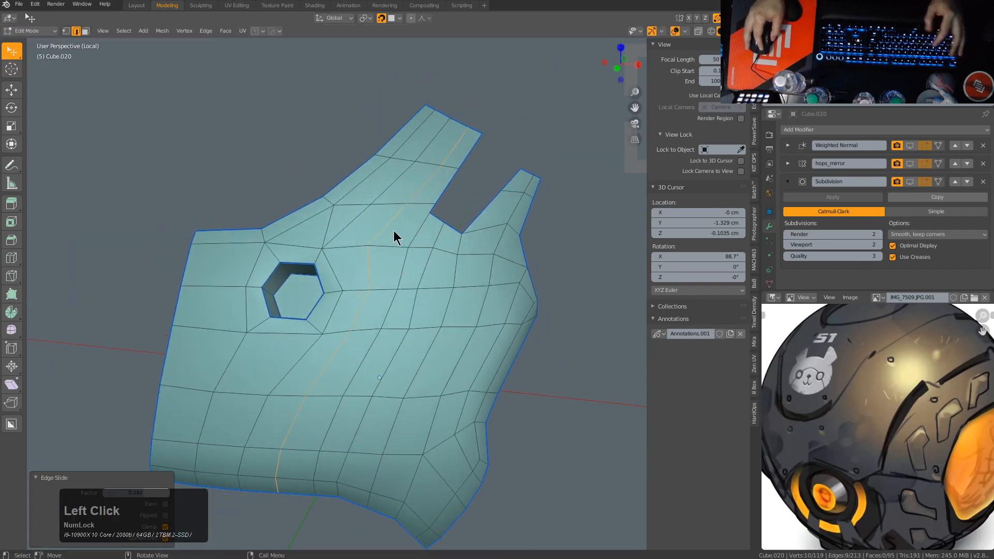
Step: Dissolve three surplus loops: one descending from the notch, one through the narrow prong and one beside the outer border
alt+click(421, 268)
key(ctrl+x)
alt+click(493, 271)
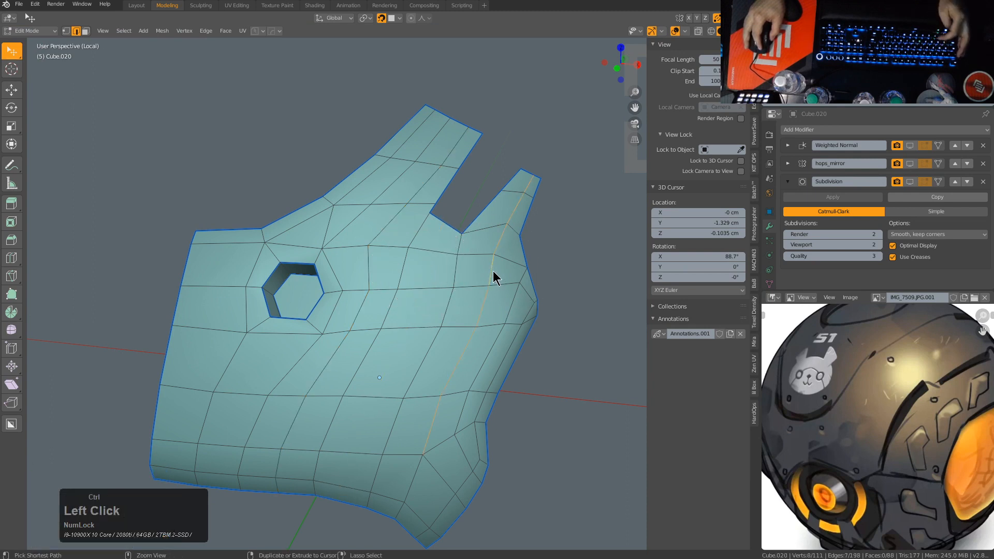
key(ctrl+x)
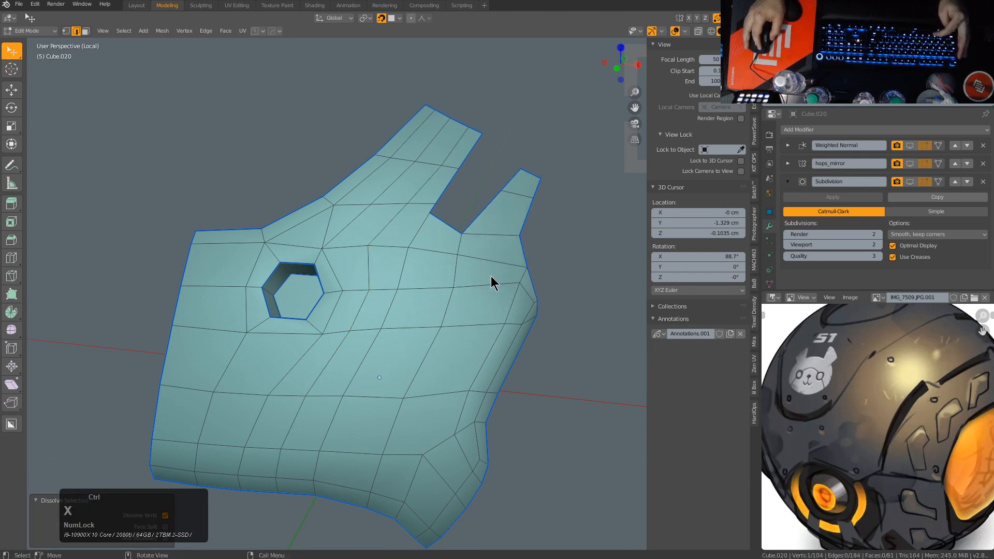
alt+click(501, 339)
middle_drag(503, 347, 451, 334)
key(ctrl+x)
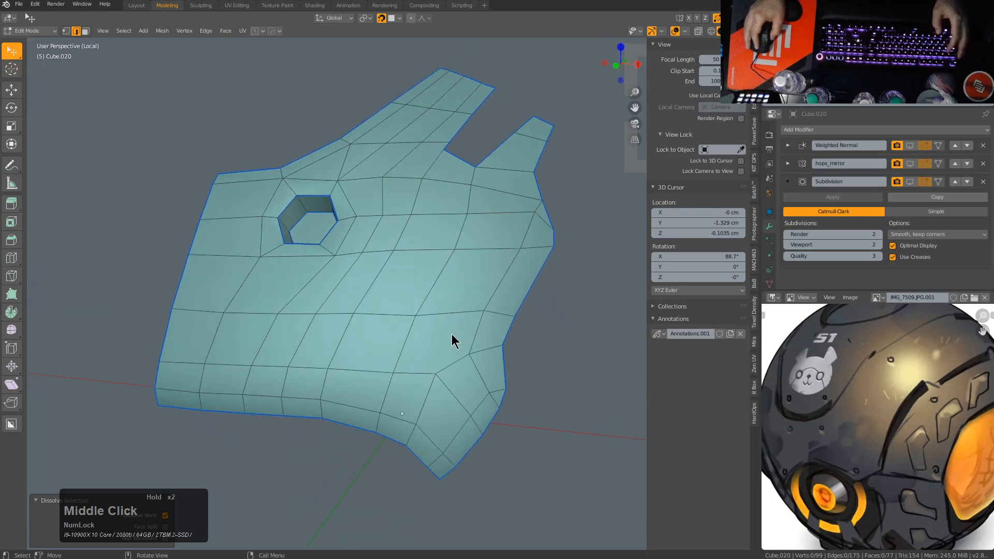
Step: Slide the lower four vertices of the column nearest the chin corner toward the outer border
key(1)
ctrl+click(417, 316)
key(g)
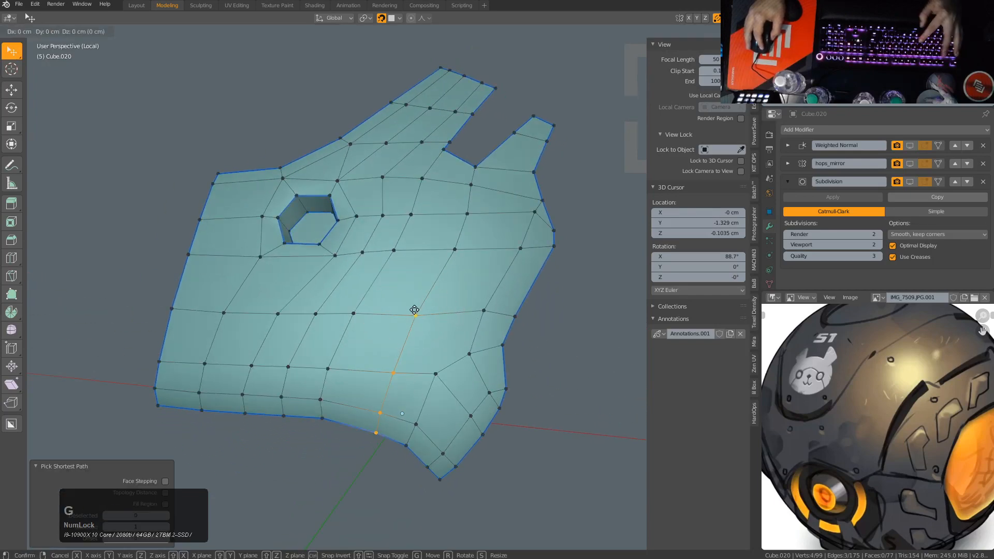
key(g)
click(433, 314)
Step: Slide that column's fourth vertex from the lower border, and the vertex above it, individually along their rows
click(433, 317)
key(g)
key(g)
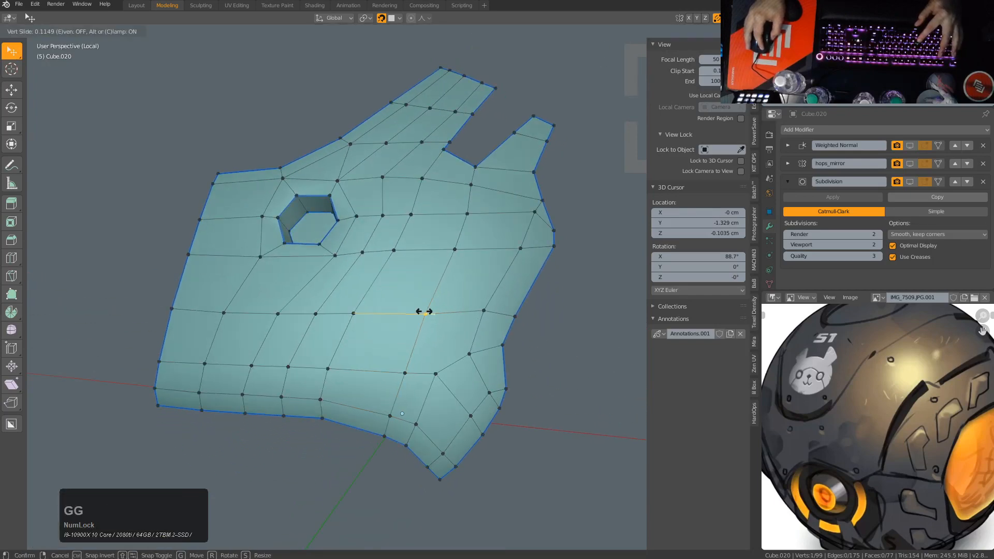
middle_drag(421, 311, 455, 308)
key(g)
key(g)
click(454, 303)
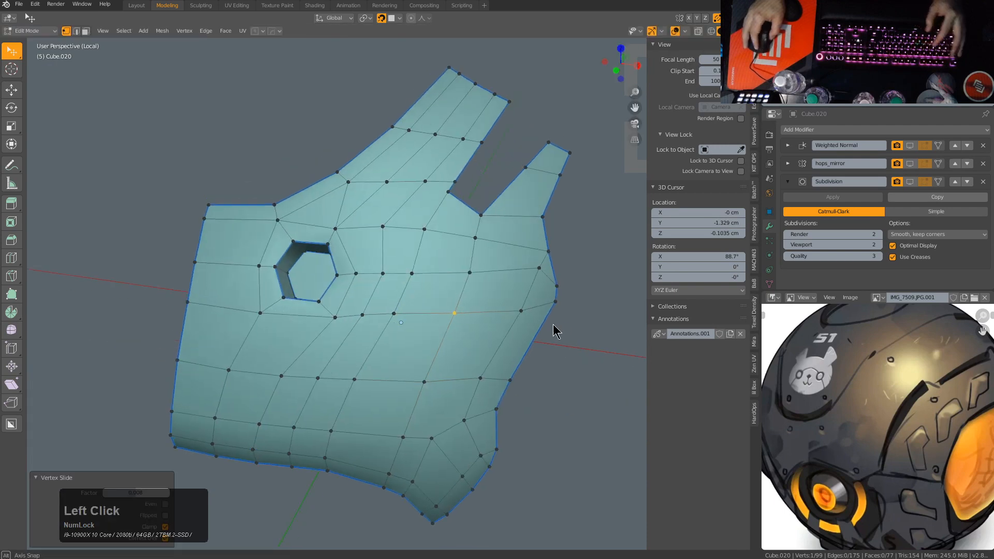
Step: Try to slide the outer-border edge of the row just below the hole downward
middle_drag(556, 328, 525, 323)
click(491, 310)
key(g)
key(g)
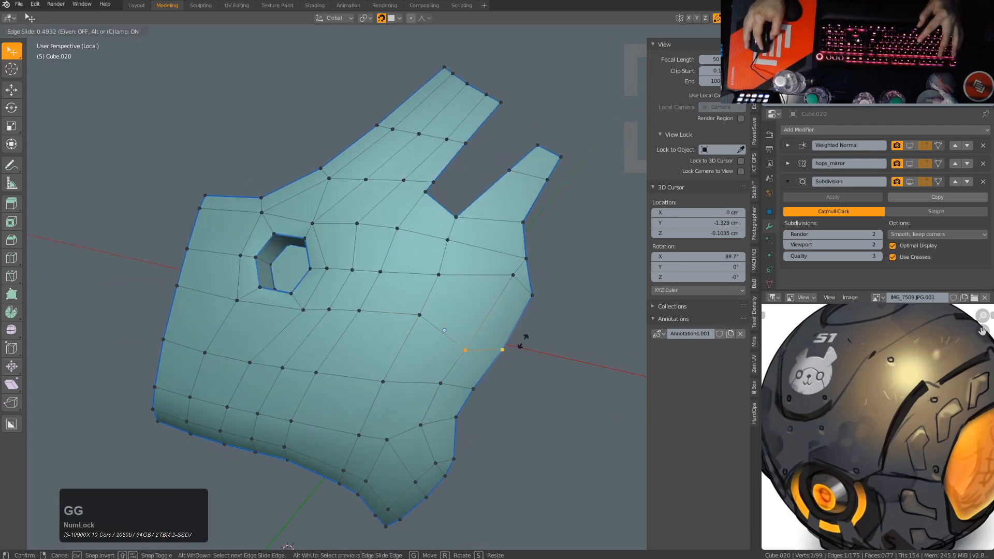
click(522, 342)
key(ctrl+z)
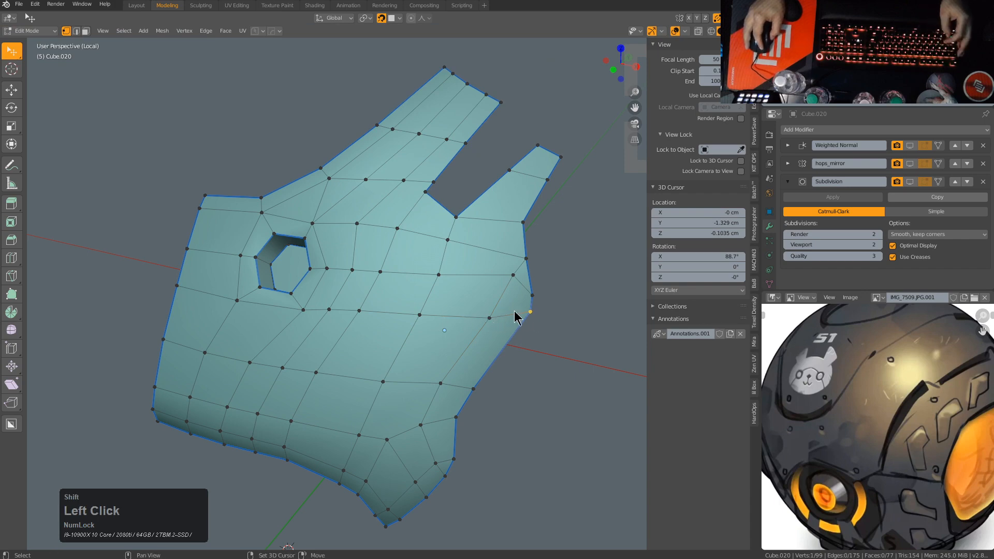
Step: Slide the outer-border edge of the row level with the hole downward and readjust its inner vertex
key(g)
key(g)
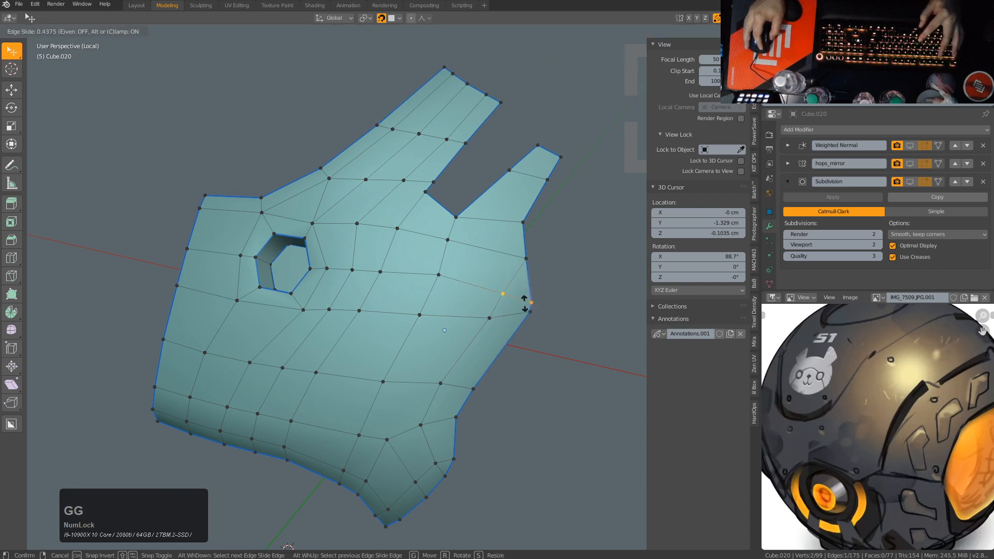
click(525, 309)
key(g)
key(g)
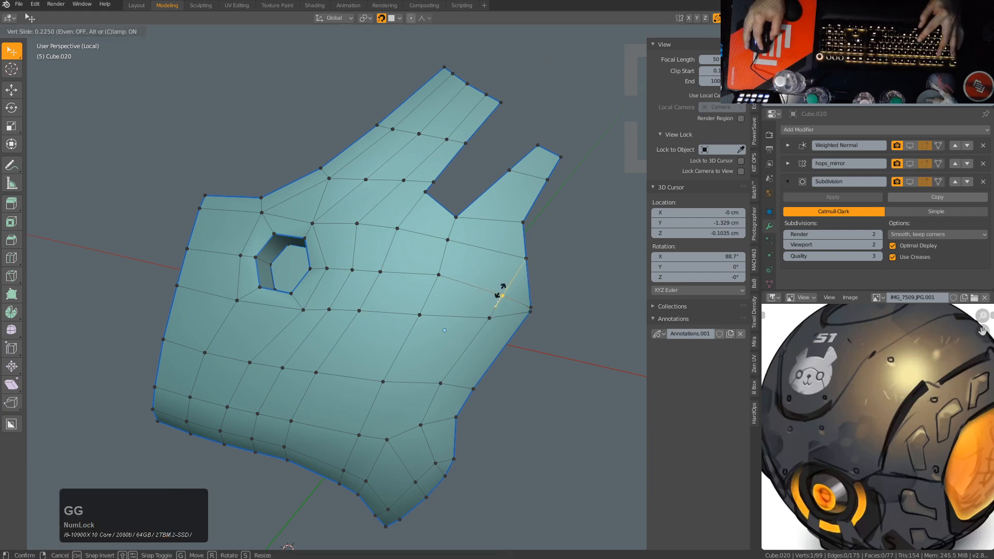
click(505, 295)
Step: Slide the next inner vertex of that row slightly toward the hole
click(437, 273)
key(g)
key(g)
click(433, 273)
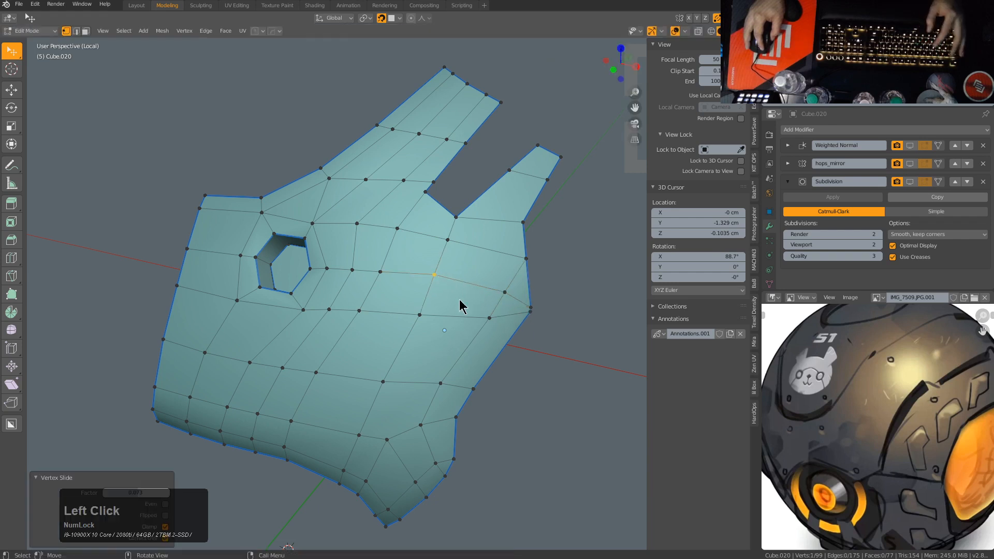
Step: Slide the outer-border edge of the row below the hole downward, with its inner vertex set slightly back up
click(489, 317)
key(g)
key(g)
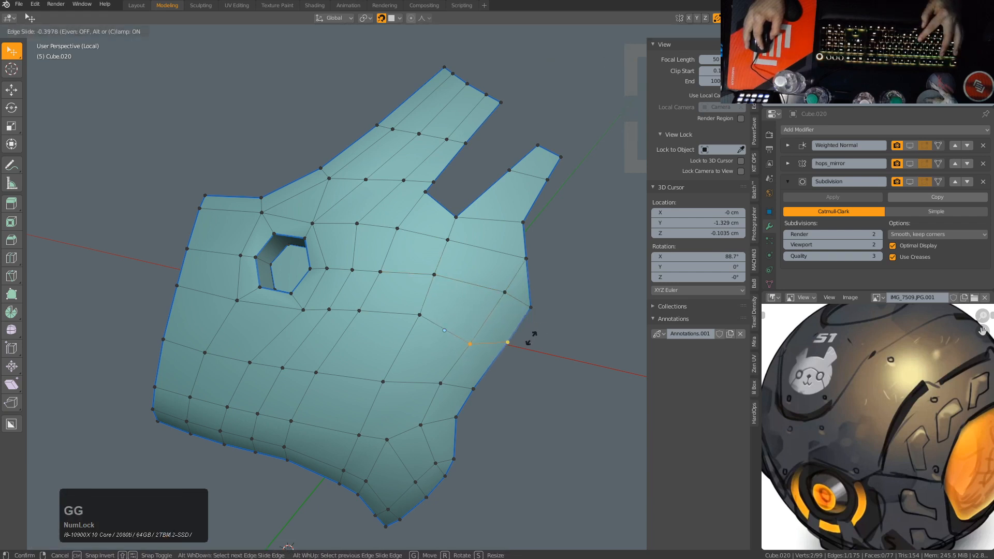
click(532, 337)
click(469, 345)
key(g)
key(g)
click(476, 340)
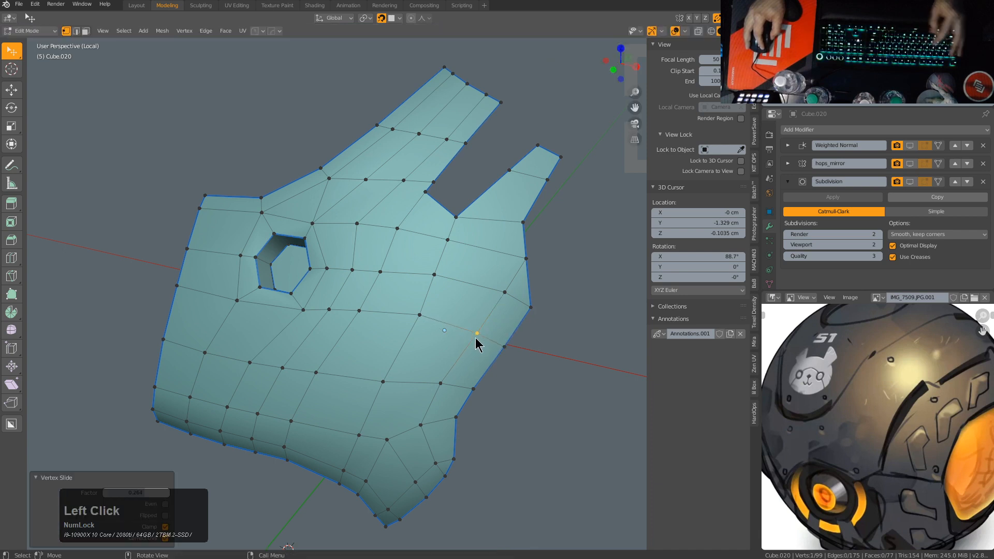
Step: Slide that border edge slightly farther down and lower the next inner vertex of the row to match
shift+click(503, 347)
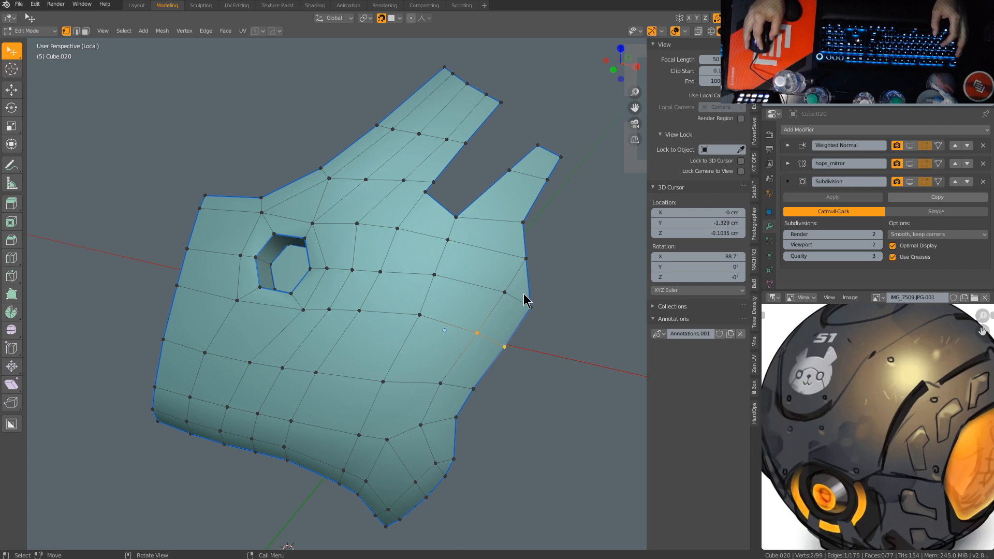
key(g)
key(g)
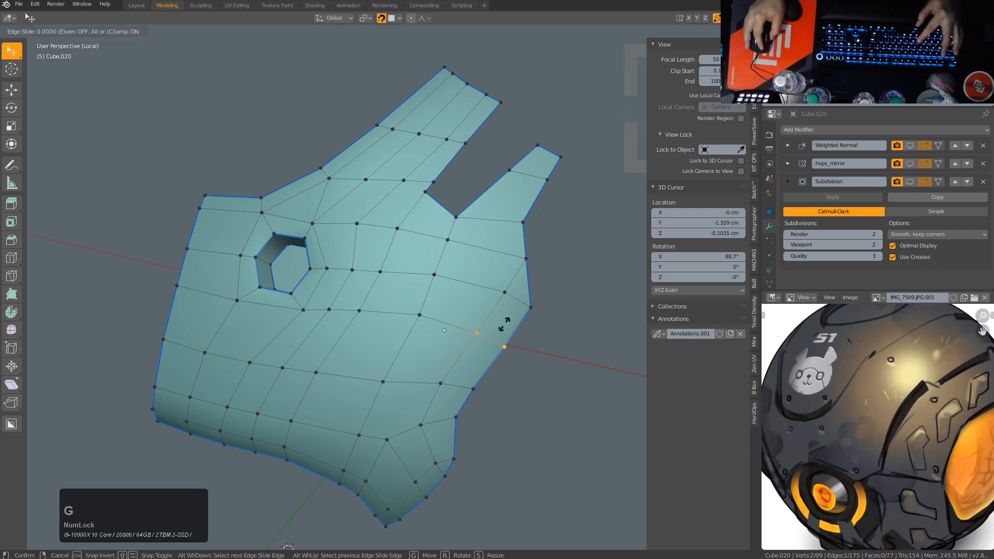
click(501, 330)
click(418, 315)
key(g)
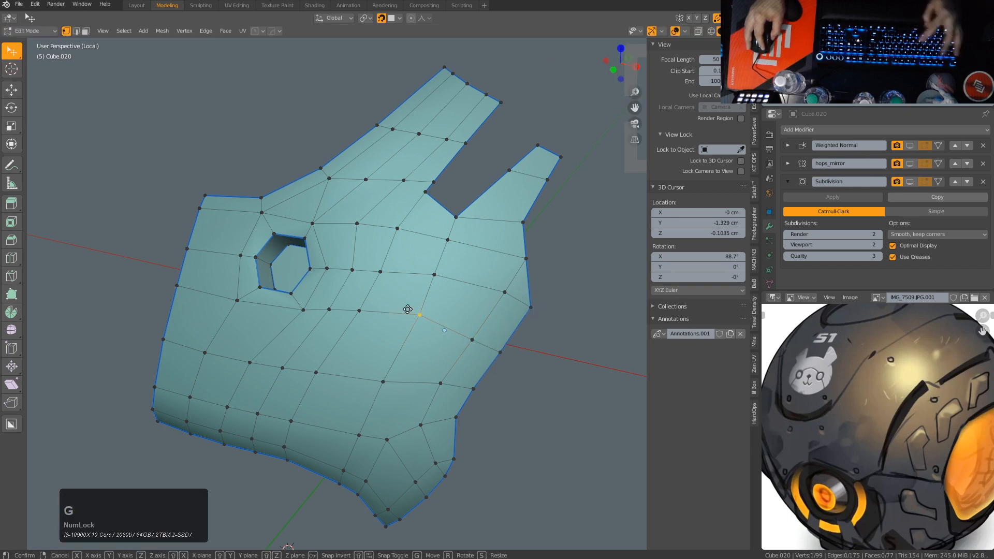
key(g)
click(403, 320)
Step: Slide the lower four vertices of the next column inward toward the chin corner and fine-tune its topmost one
ctrl+click(287, 459)
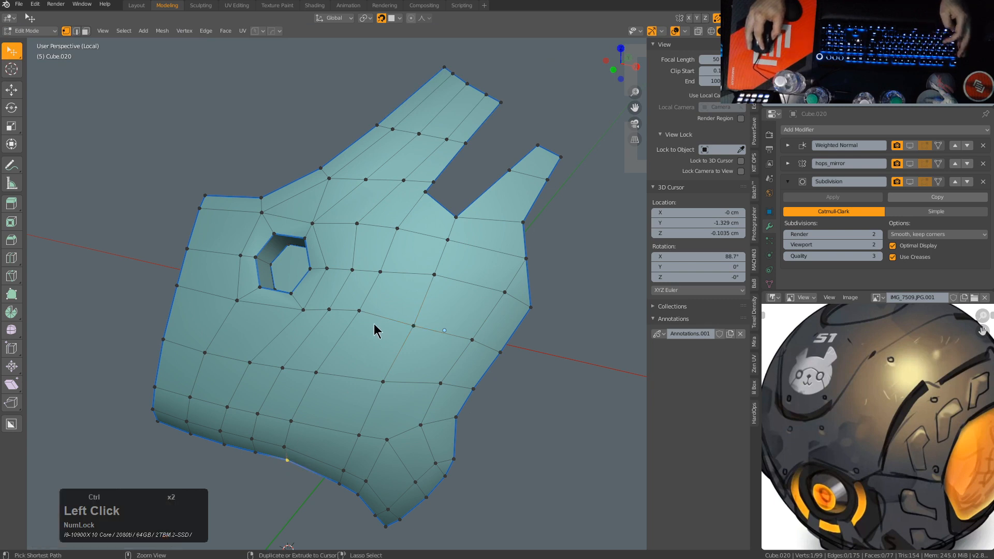
click(339, 377)
key(g)
right_click(339, 378)
key(g)
key(g)
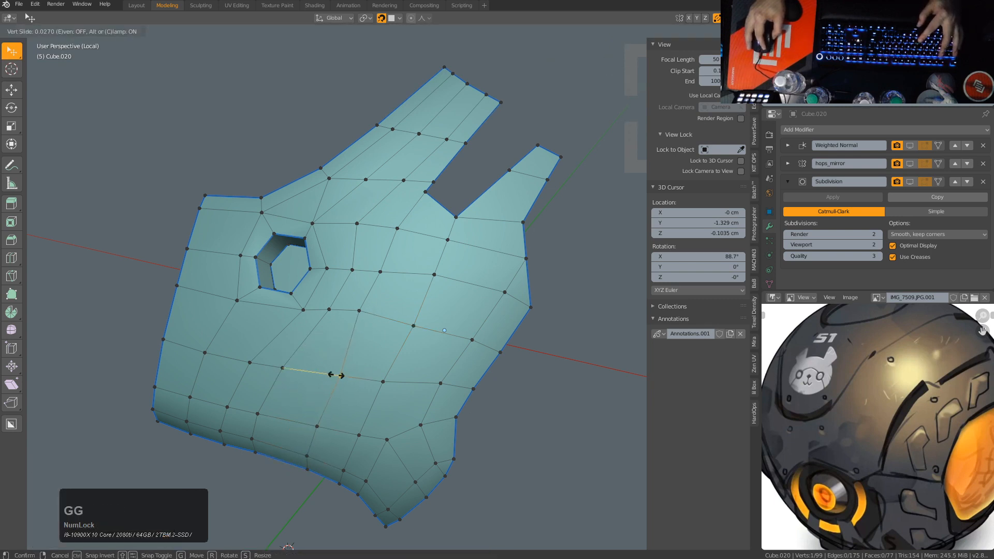
click(340, 375)
Step: Slide the next two vertices up that column toward the outer border, and the vertex above them along its row
click(366, 310)
key(g)
key(g)
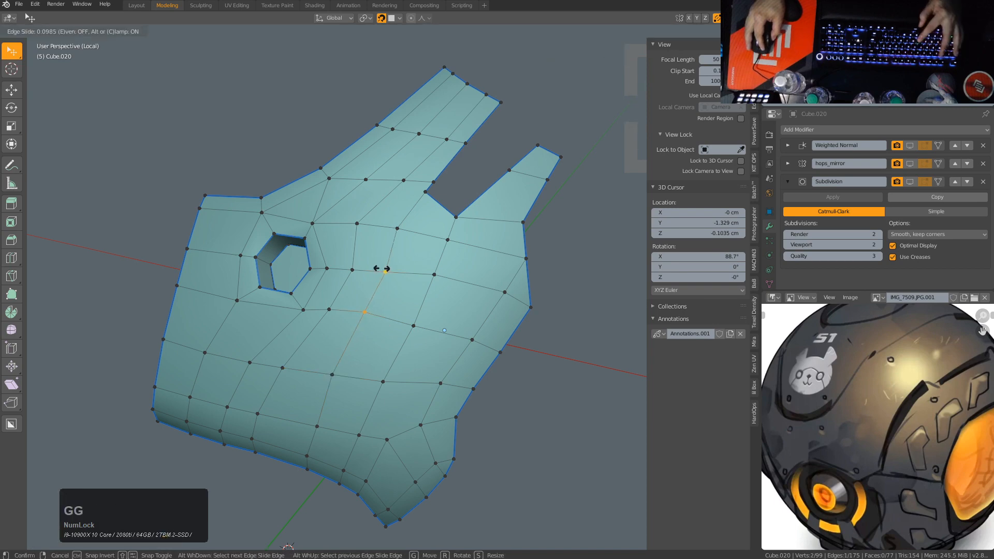
click(385, 253)
click(397, 229)
key(g)
key(g)
click(392, 242)
middle_drag(393, 241, 381, 353)
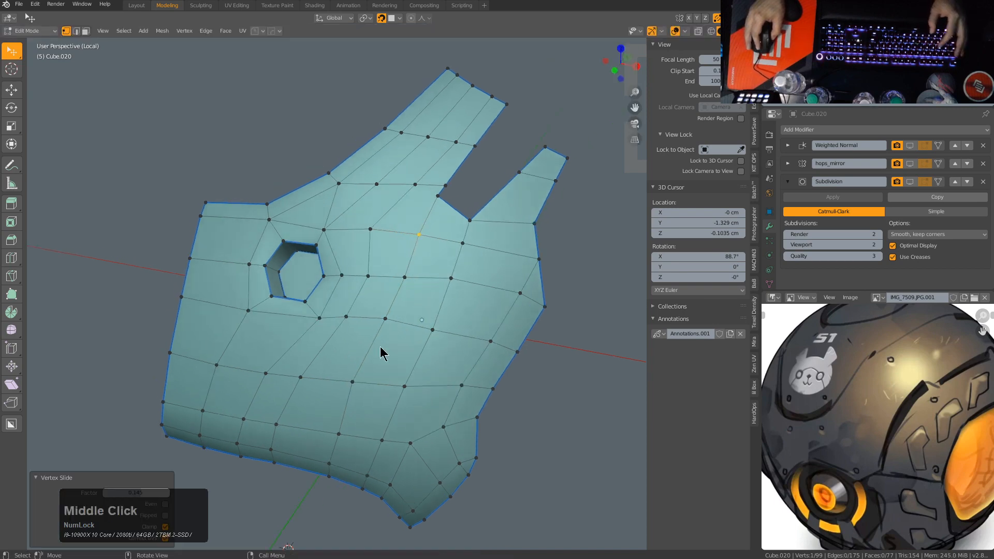
Step: Slide the lower four vertices of the adjacent column on the hole side toward the chin corner
click(272, 464)
ctrl+click(304, 374)
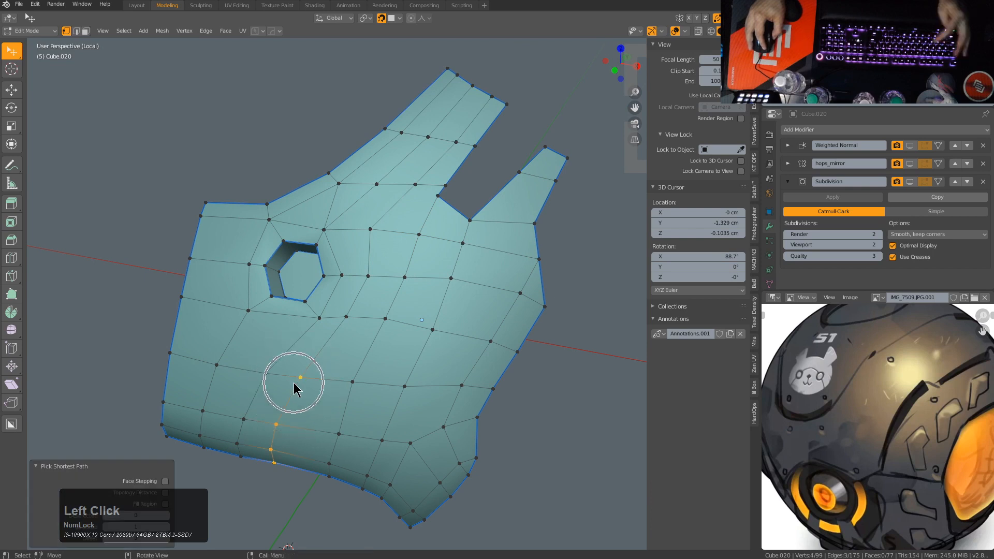
key(g)
key(g)
click(318, 369)
key(g)
key(g)
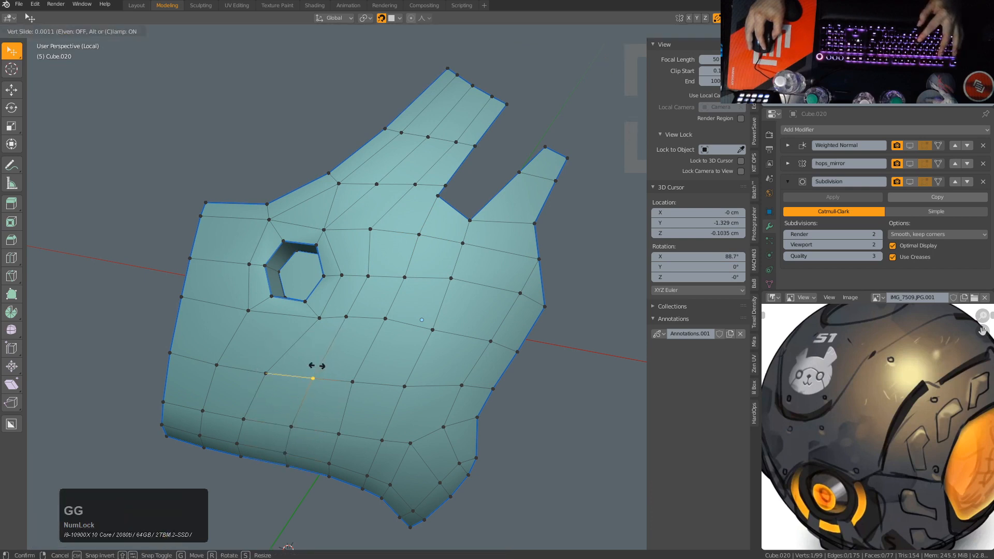
right_click(340, 332)
Step: Dissolve the edge loop running beside the hole from the upper arm down to the bottom border
alt+click(364, 287)
key(2)
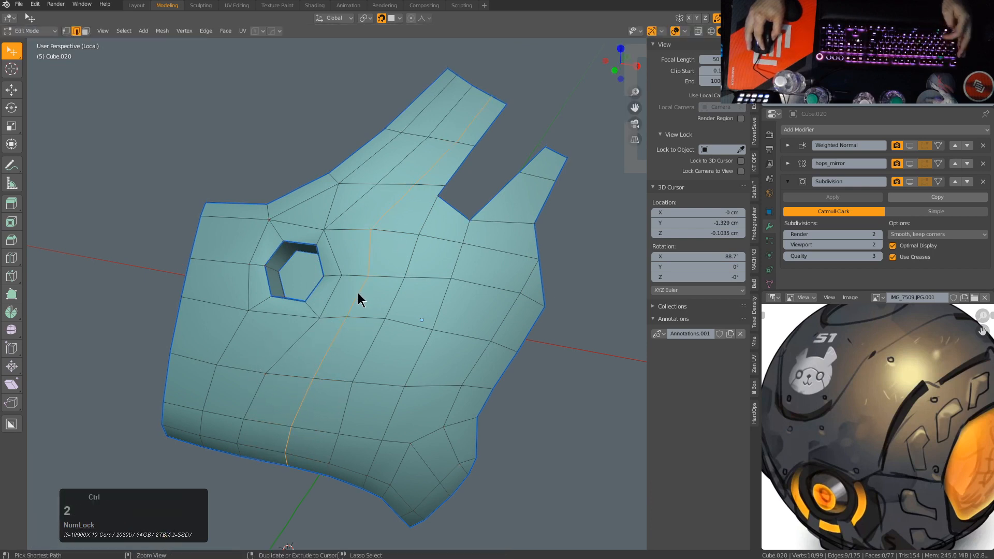
key(ctrl+x)
key(1)
Step: Slide the lower six vertices of the next column slightly toward the hole side
alt+click(370, 360)
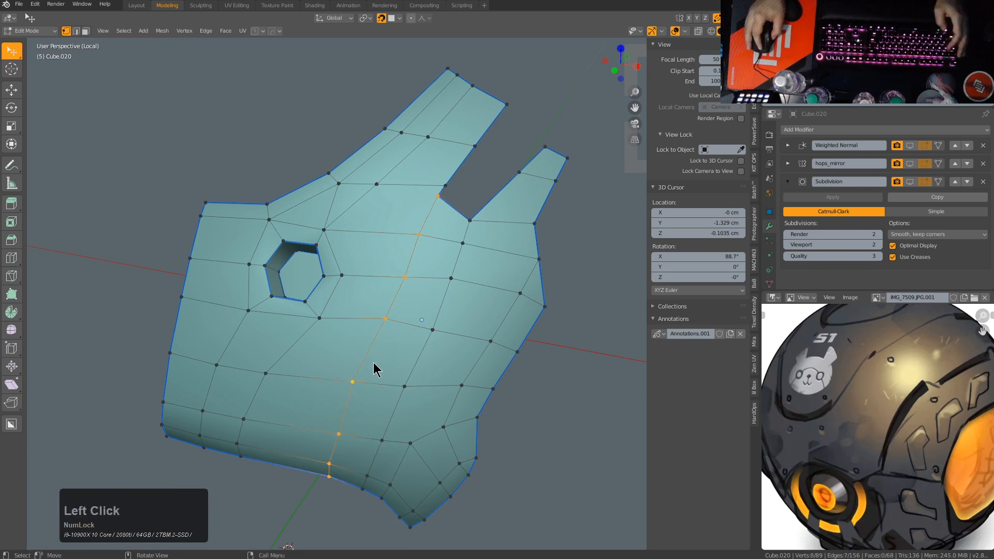
ctrl+click(434, 199)
key(g)
key(g)
click(365, 328)
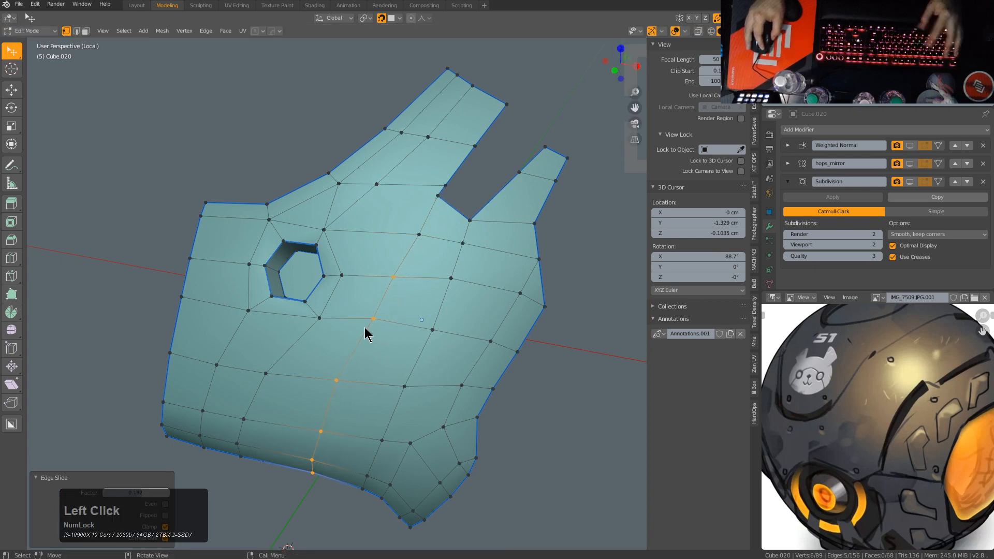
Step: Slide the lower four vertices of both columns below the hole toward the chin corner to even out their spacing
ctrl+click(266, 380)
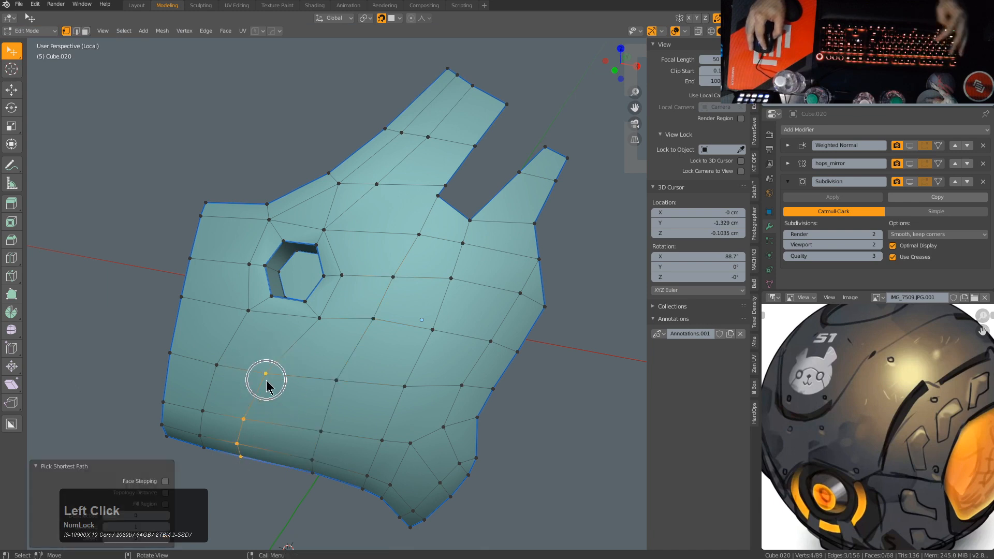
key(g)
key(g)
click(292, 389)
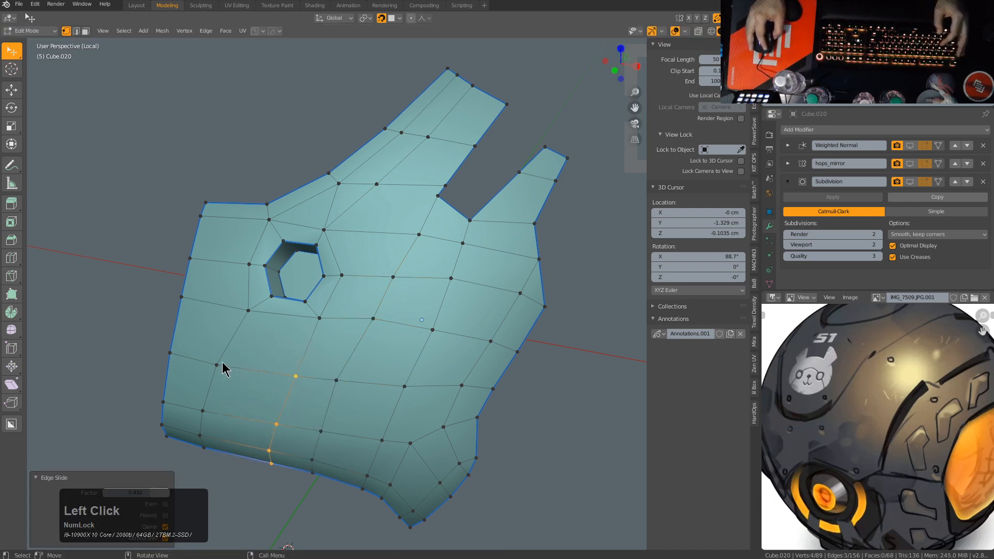
ctrl+click(211, 459)
key(g)
key(g)
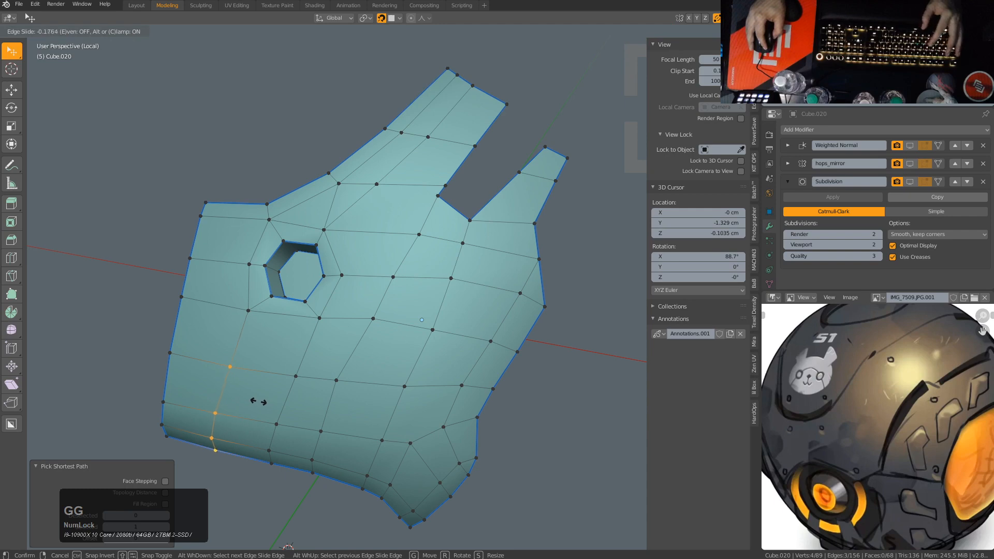
click(256, 401)
Step: Slide the lower four vertices of the column nearer the chin slightly farther toward the chin corner, and do the same for the adjacent column
click(275, 472)
ctrl+click(293, 378)
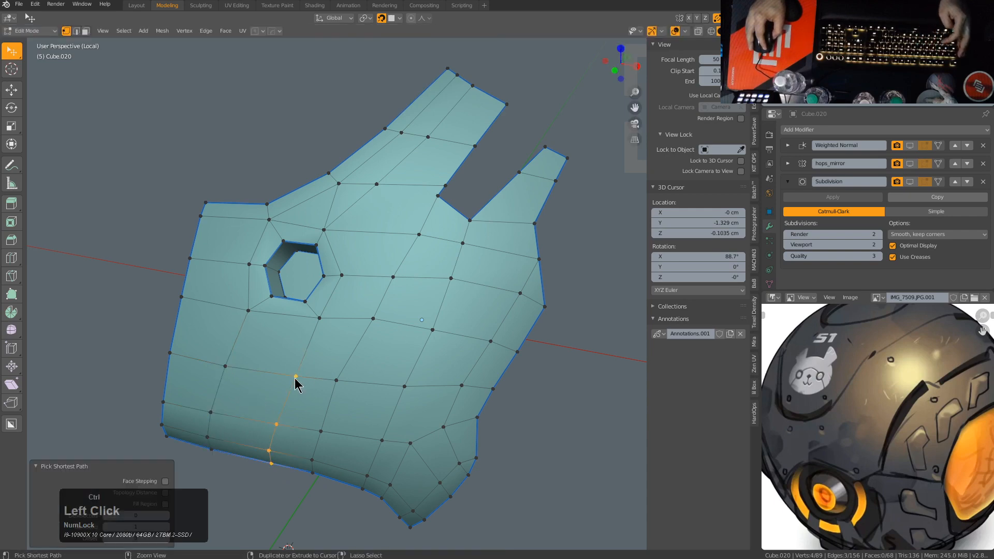
key(g)
key(g)
click(306, 394)
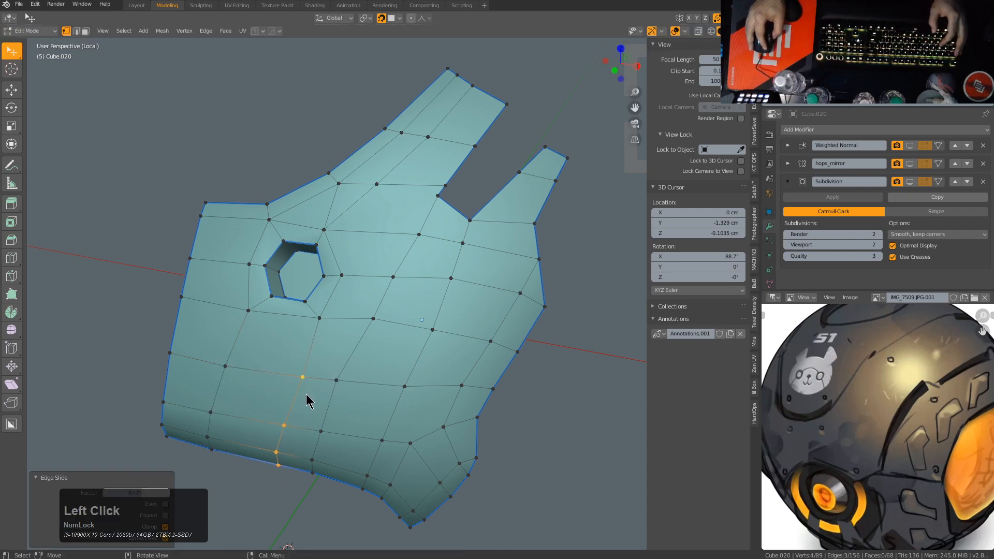
click(313, 473)
ctrl+click(337, 389)
key(g)
key(g)
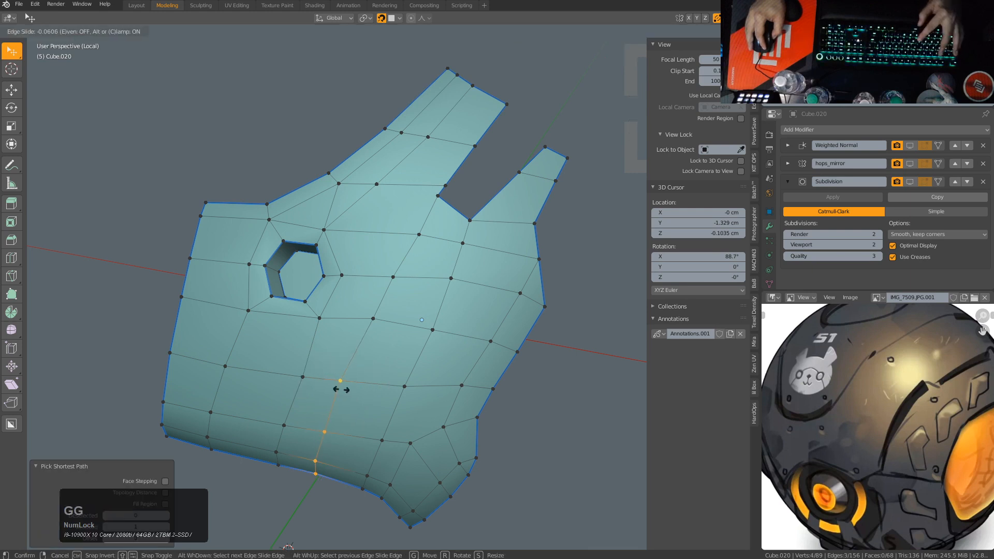
click(350, 391)
Step: Lower the inner vertex just below the hole's level along its column, and slide its row of four vertices out to the border downward
click(373, 319)
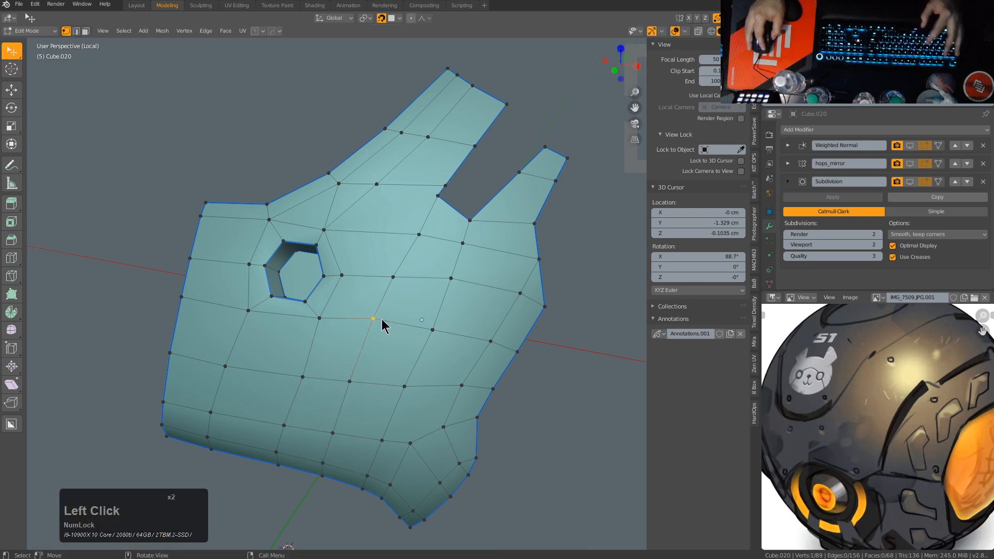
key(g)
key(g)
click(375, 321)
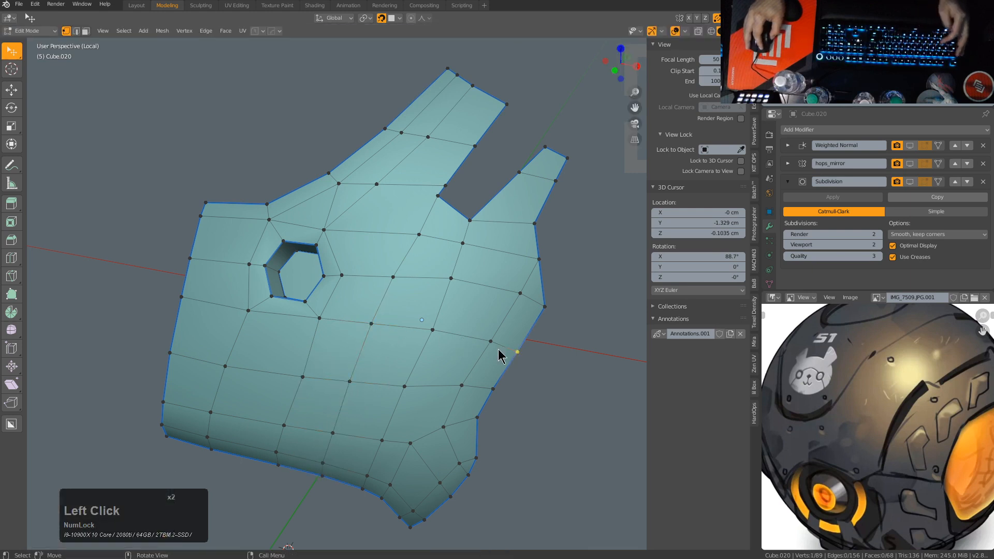
ctrl+click(513, 357)
key(g)
click(508, 365)
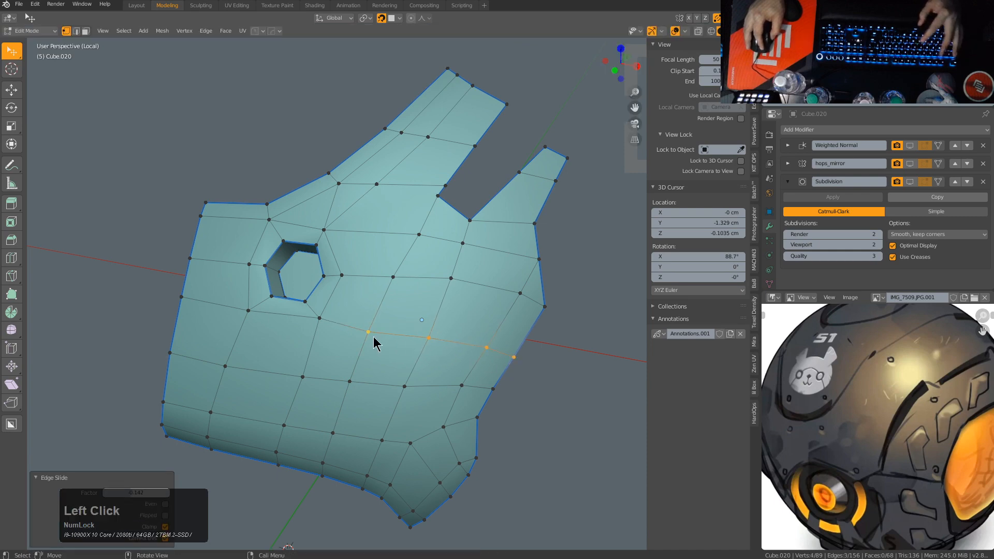
Step: Slide the innermost vertex of that row slightly back up its column
click(373, 336)
key(g)
key(g)
click(379, 328)
Step: Slide the two interior vertices nearest the outer border in the row above slightly down their columns
click(393, 278)
ctrl+click(544, 306)
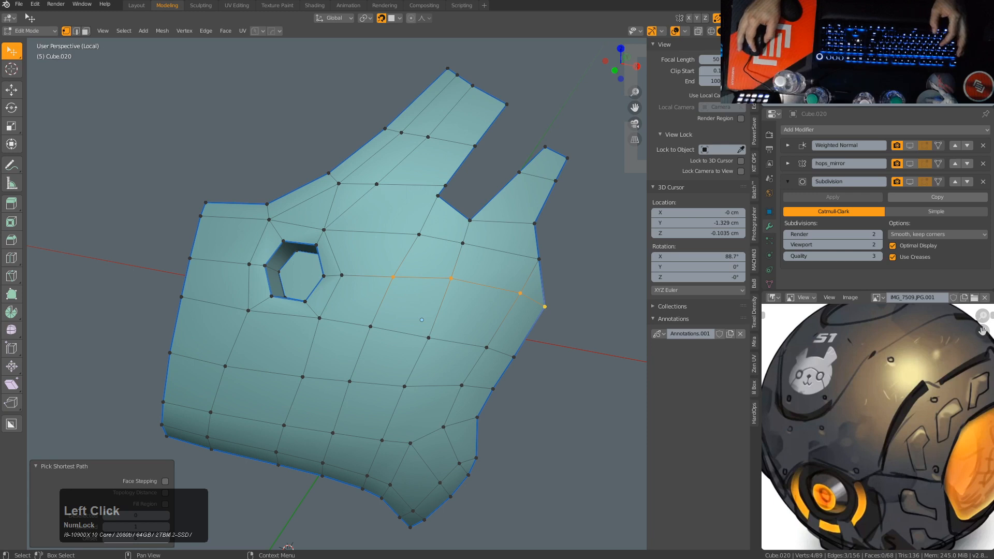
text(las)
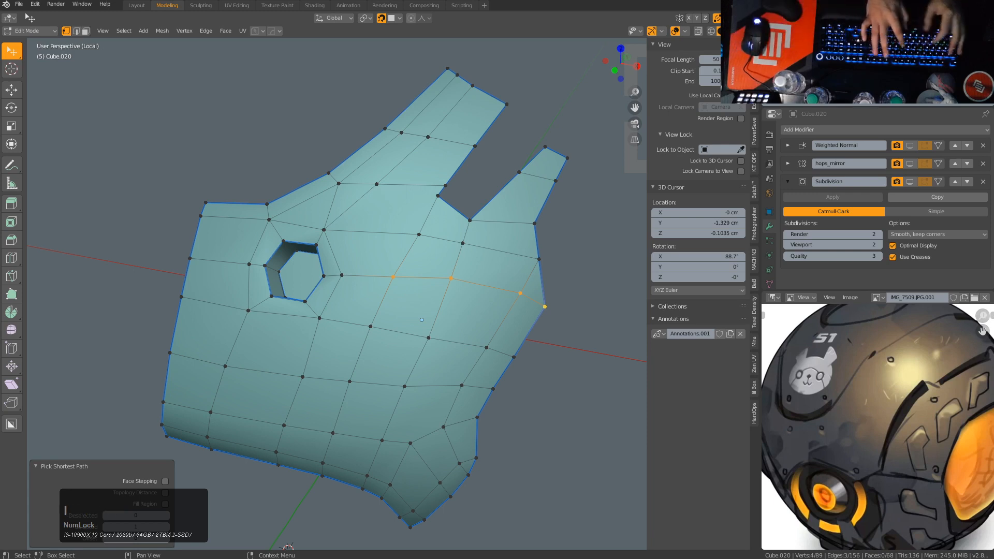
middle_drag(506, 160, 409, 277)
click(408, 272)
ctrl+click(454, 280)
click(514, 288)
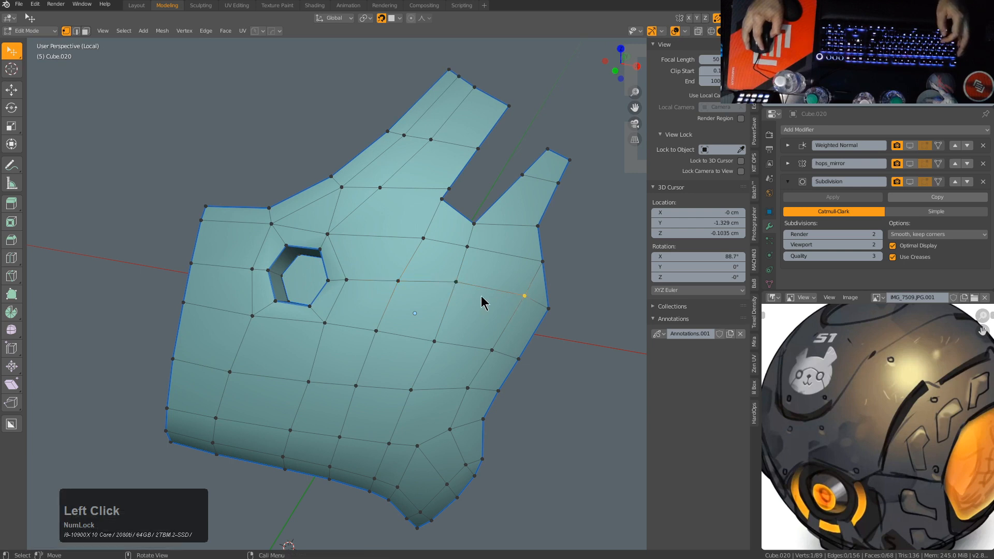
key(g)
key(g)
click(430, 291)
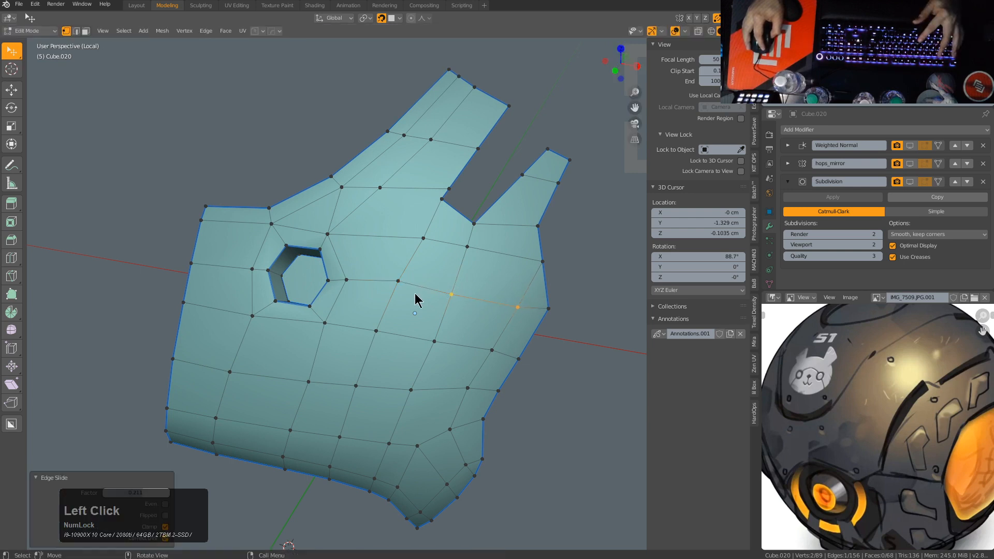
Step: Slide the next vertex of that row, on the hole side, slightly along its column to match
click(399, 282)
key(g)
key(g)
click(409, 276)
Step: Merge the two triangles above the hole into a single quad face
middle_drag(408, 276, 349, 244)
click(284, 243)
shift+click(345, 252)
shift+click(356, 202)
shift+click(402, 206)
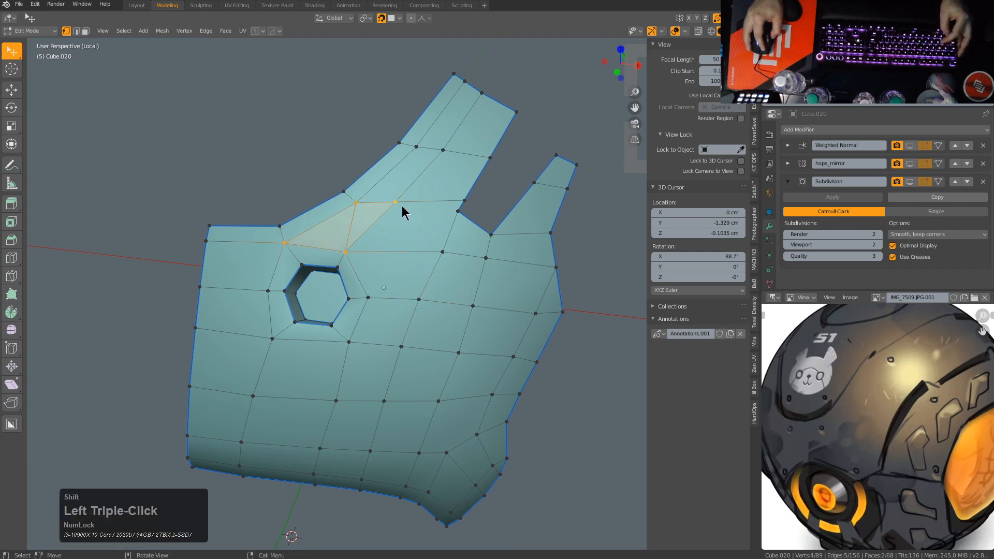
key(f)
Step: Slide the two vertices directly above the hole along their row toward the slot
click(284, 244)
key(g)
key(g)
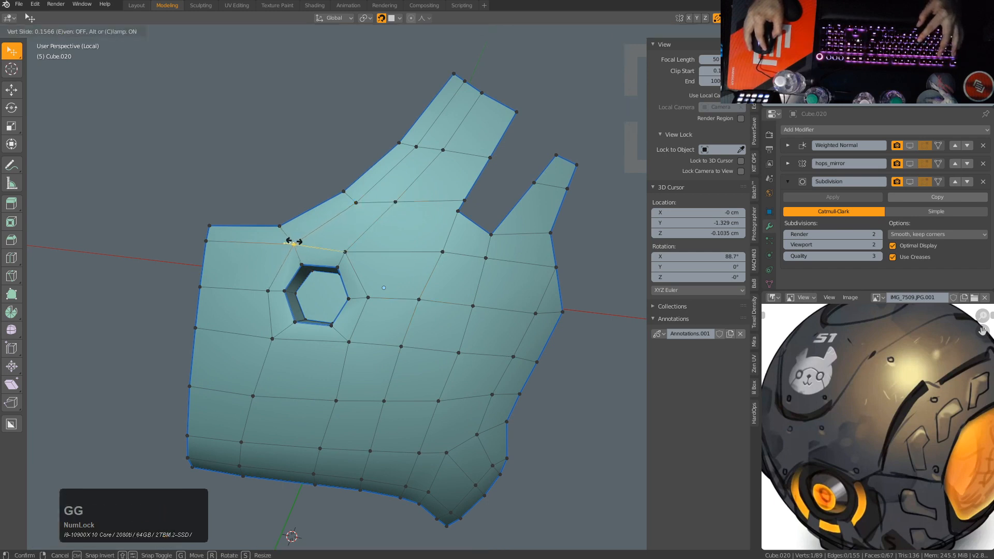
click(291, 242)
click(345, 252)
key(g)
key(g)
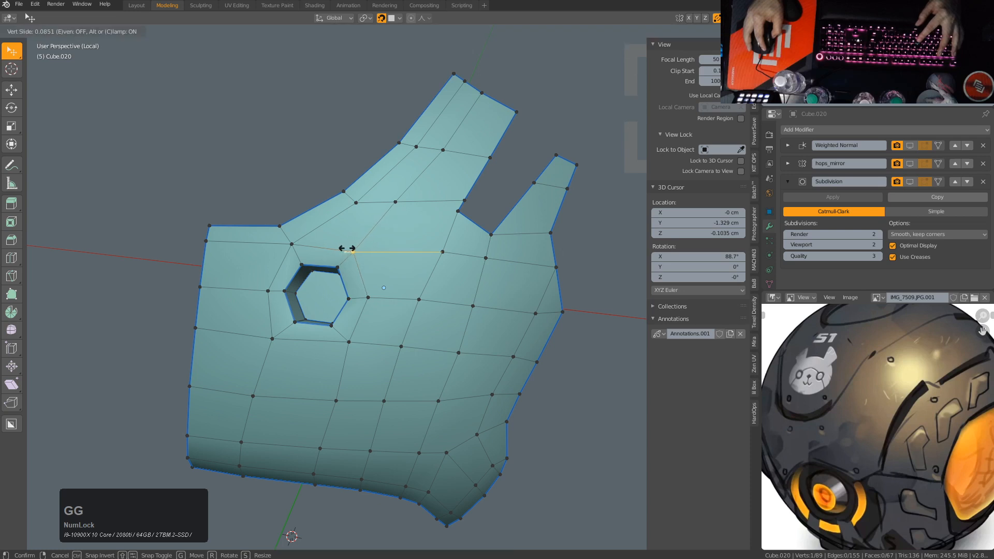
click(386, 247)
Step: Slide the long arm's two upper middle-column vertices and the one at its base toward the slot side
middle_drag(418, 203, 409, 194)
click(429, 164)
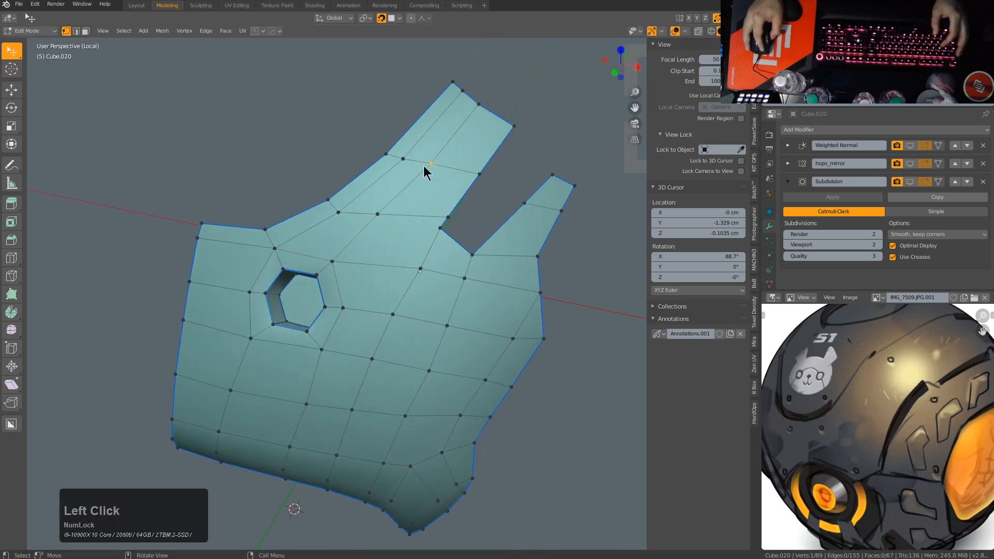
shift+click(480, 105)
key(g)
key(g)
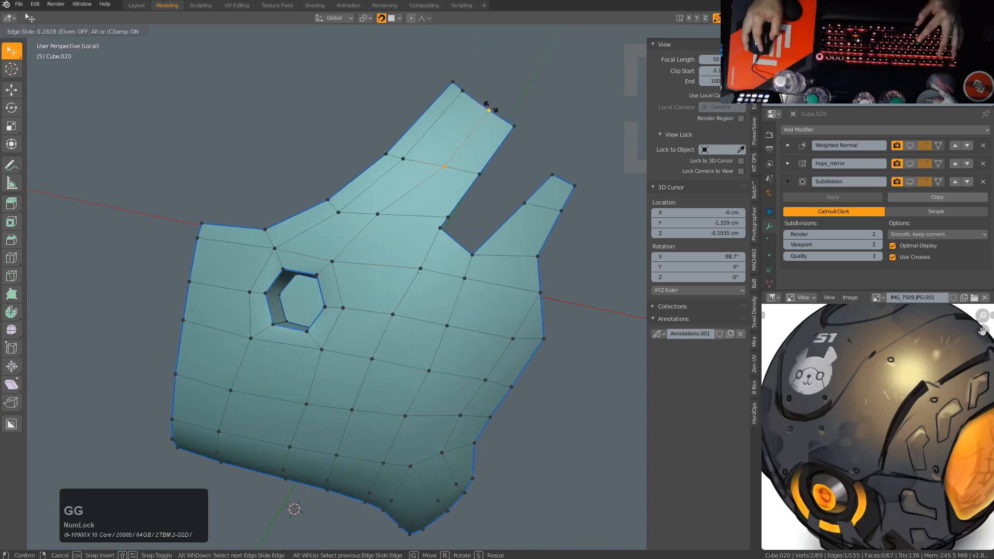
click(492, 117)
click(384, 200)
key(g)
key(g)
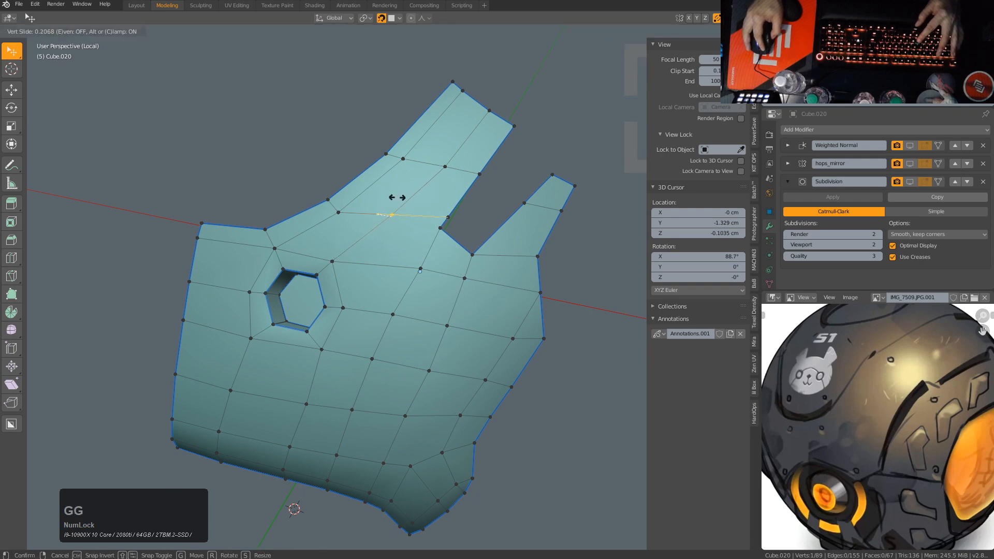
click(393, 203)
Step: Knife a straight new edge across the long arm, from the slot border to the outer border above the slanted row
middle_drag(348, 212, 451, 282)
scroll(448, 193, up, 1)
scroll(493, 195, up, 1)
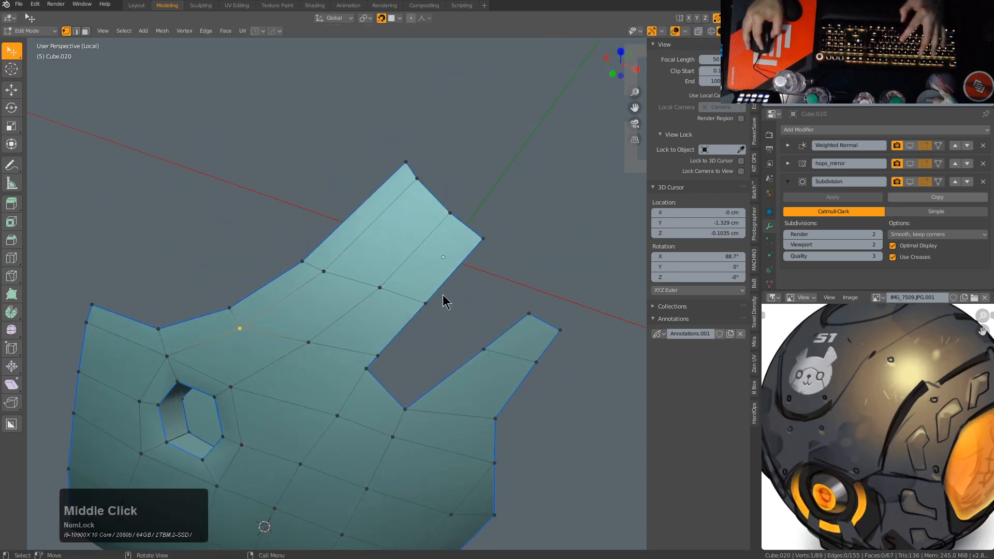
key(k)
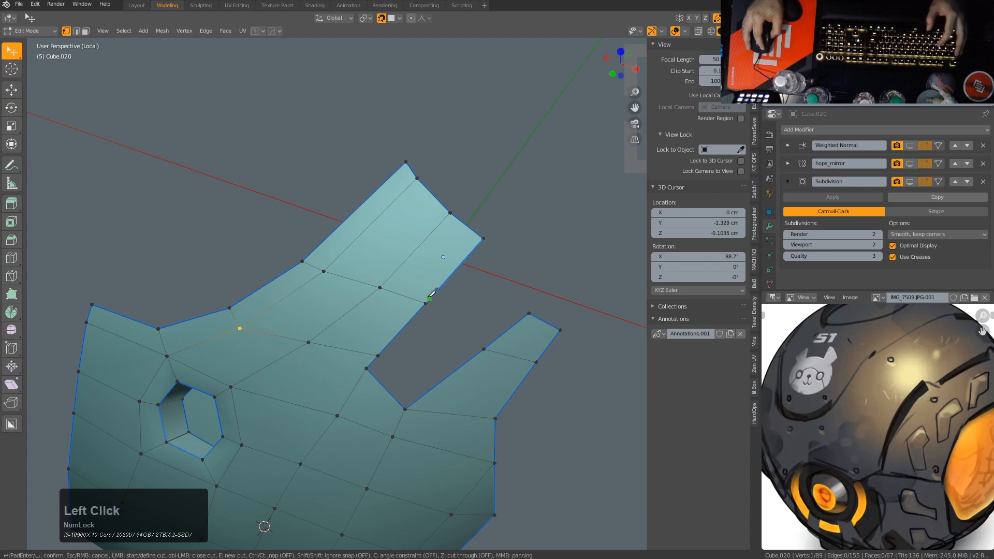
click(344, 220)
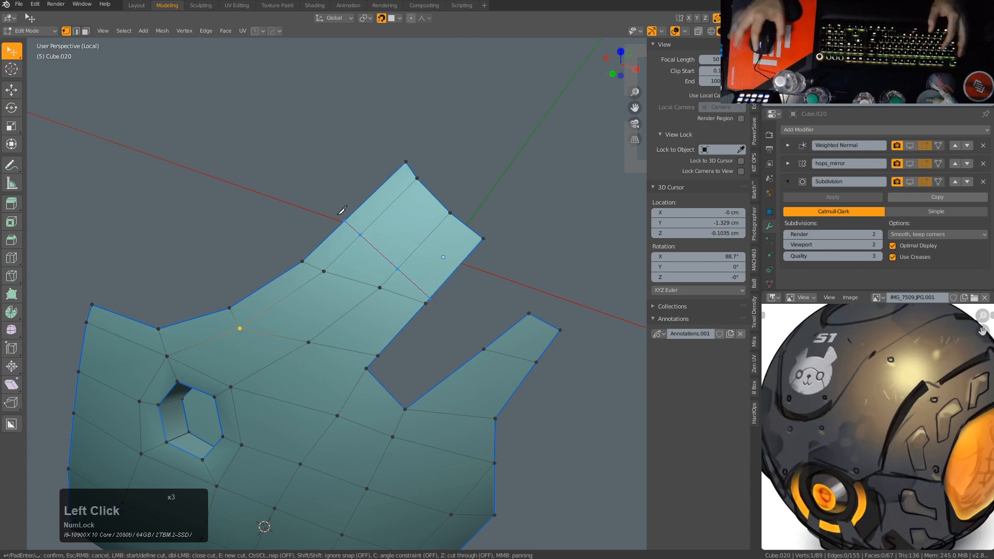
key(KP_Enter)
key(2)
click(348, 276)
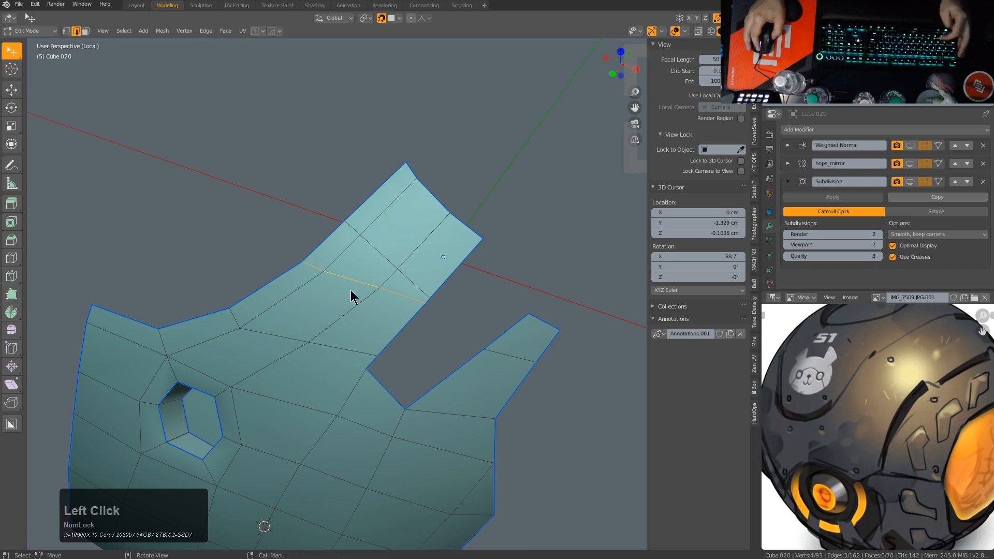
key(alt+a)
Step: Knife a second edge across the long arm below the slanted row, and dissolve the old slanted edges
key(k)
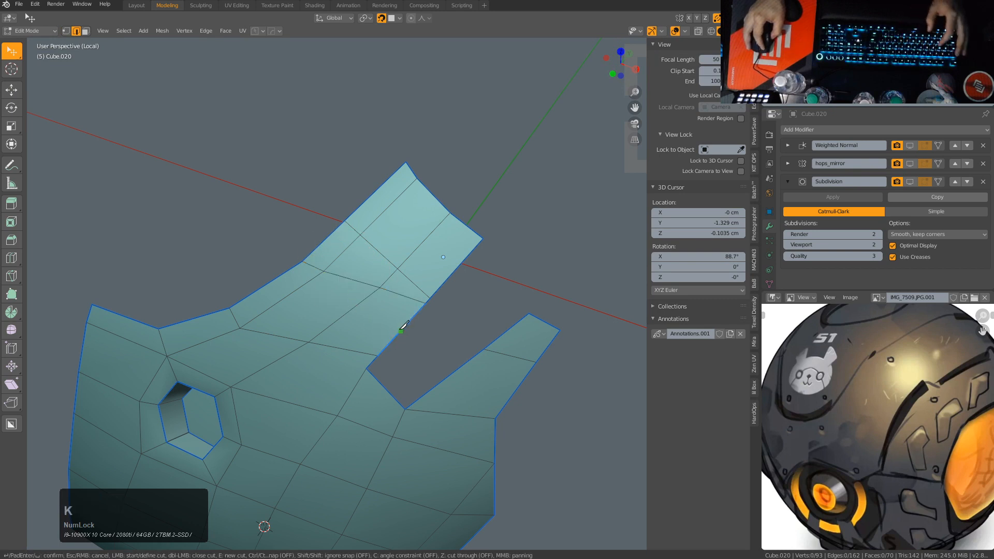
click(401, 330)
click(294, 259)
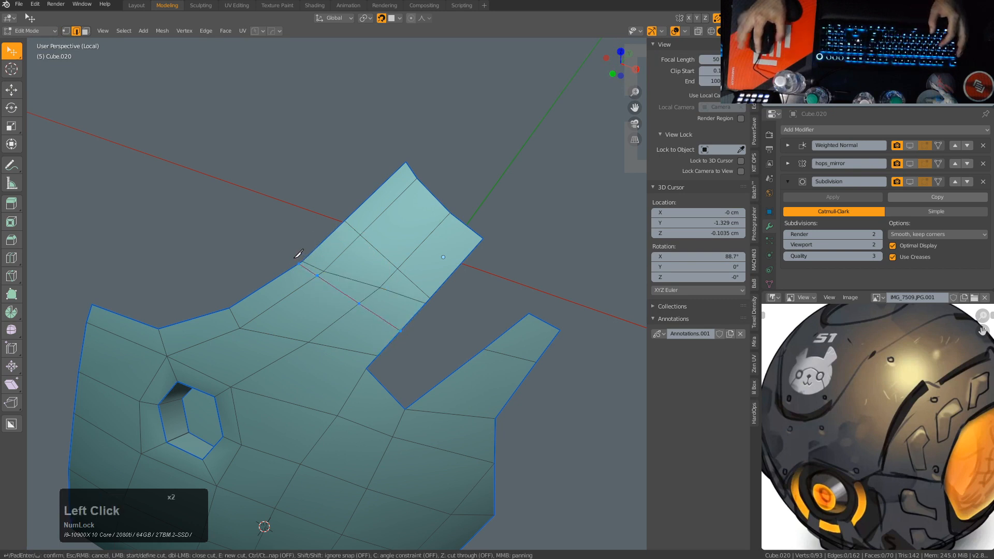
key(KP_Enter)
key(2)
double_click(350, 271)
key(ctrl+x)
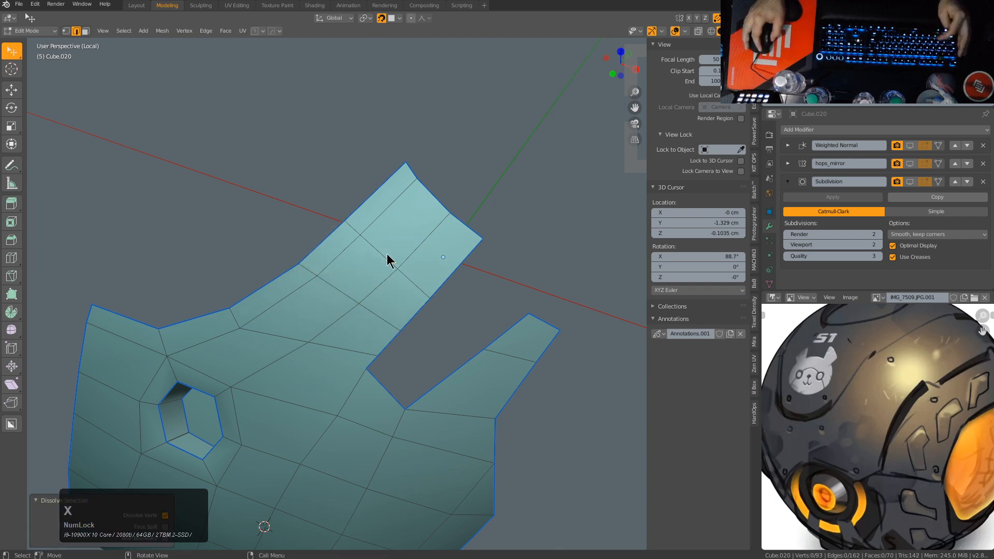
Step: Add an edge loop across the lower part of the short prong and slide its slot-side vertex up toward the tip
middle_drag(388, 260, 493, 272)
scroll(411, 247, up, 2)
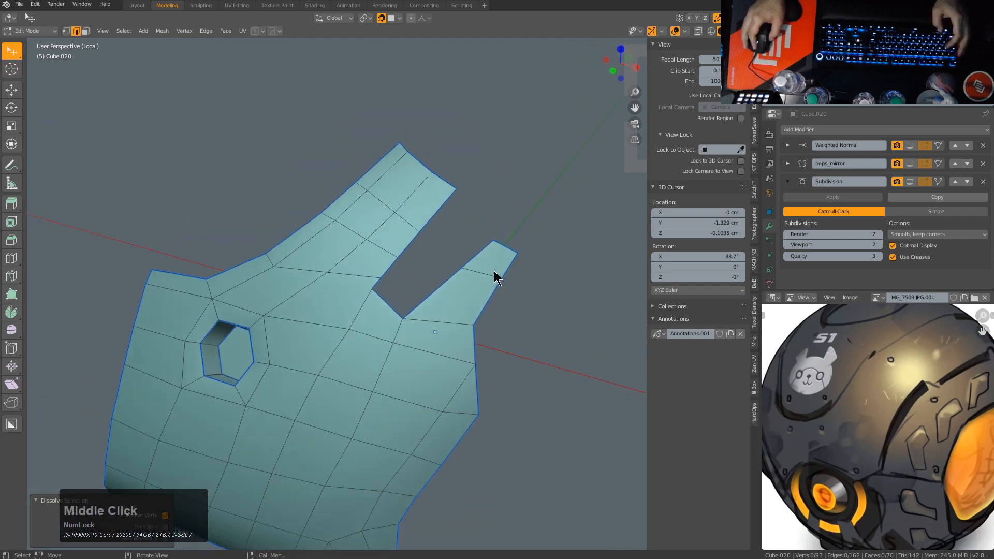
click(491, 275)
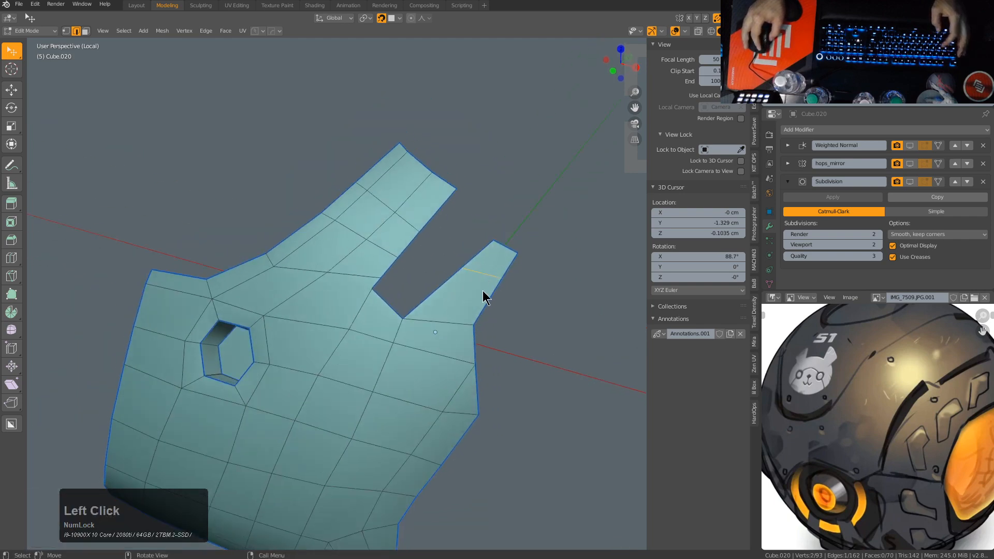
key(ctrl+r)
double_click(486, 311)
key(1)
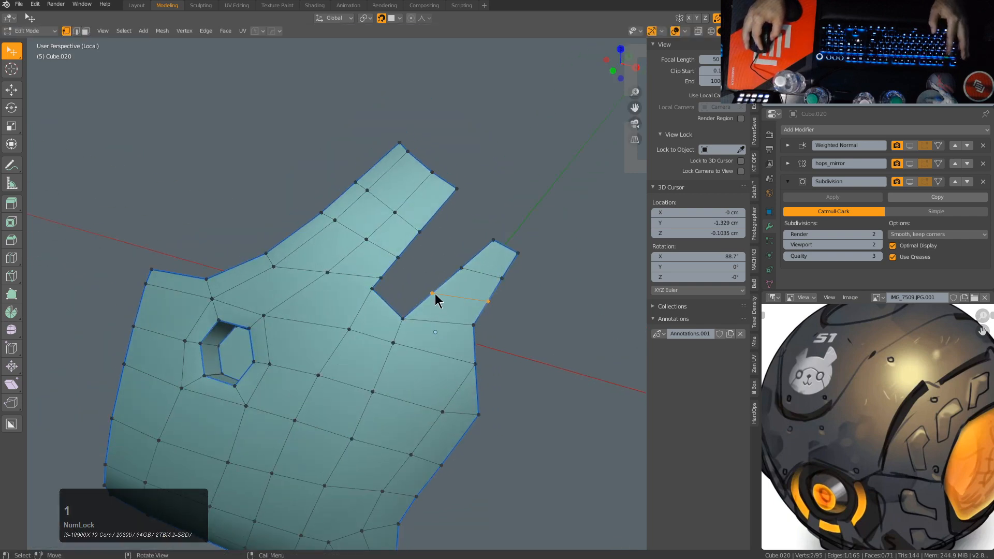
key(g)
key(g)
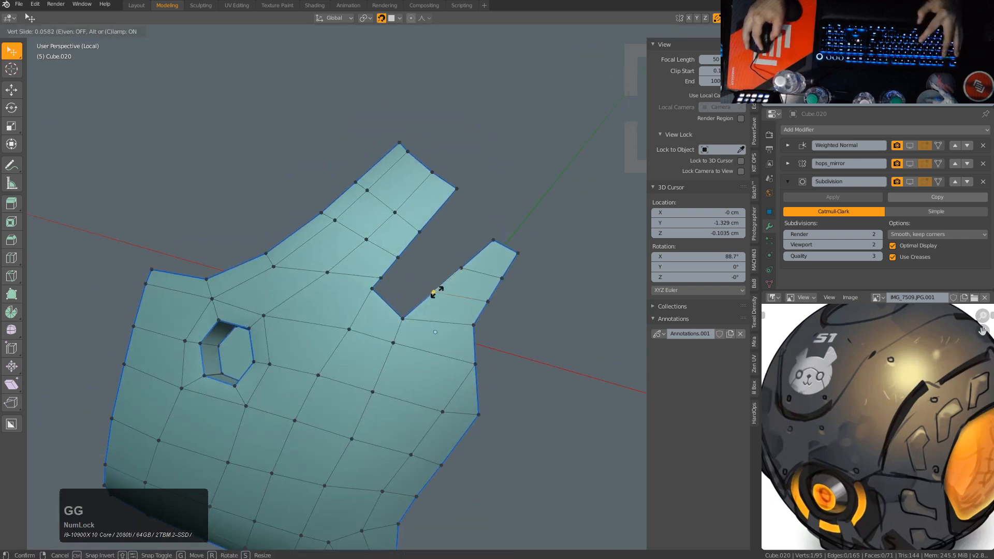
click(493, 278)
Step: Slide the short prong's upper cross edge toward the tip and fine-tune its outer-border vertex
key(g)
key(g)
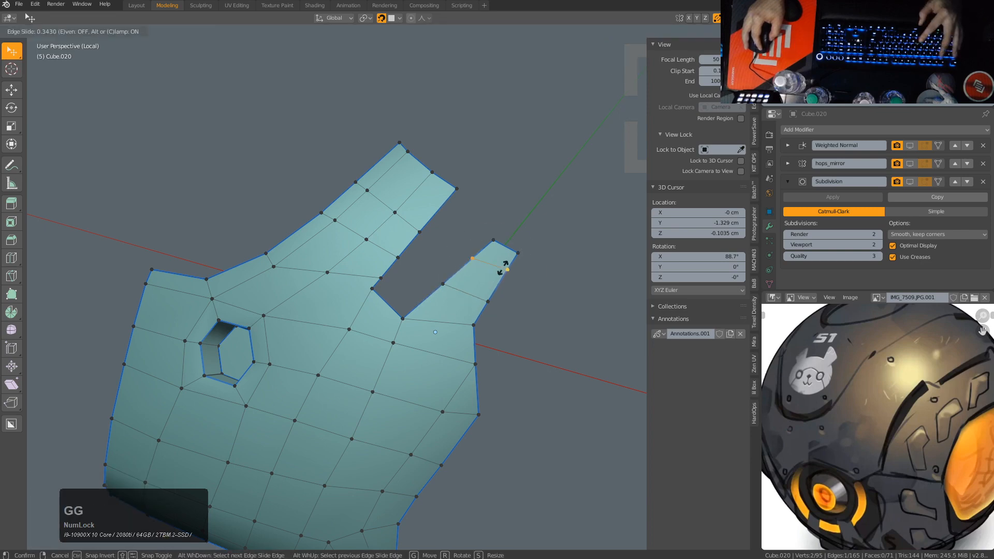
double_click(510, 271)
key(g)
key(g)
click(506, 275)
Step: Knife a support edge around the slot, from the long arm's tip, past both slot corners, to the short prong's tip
middle_drag(475, 308, 428, 299)
scroll(428, 300, up, 3)
click(328, 282)
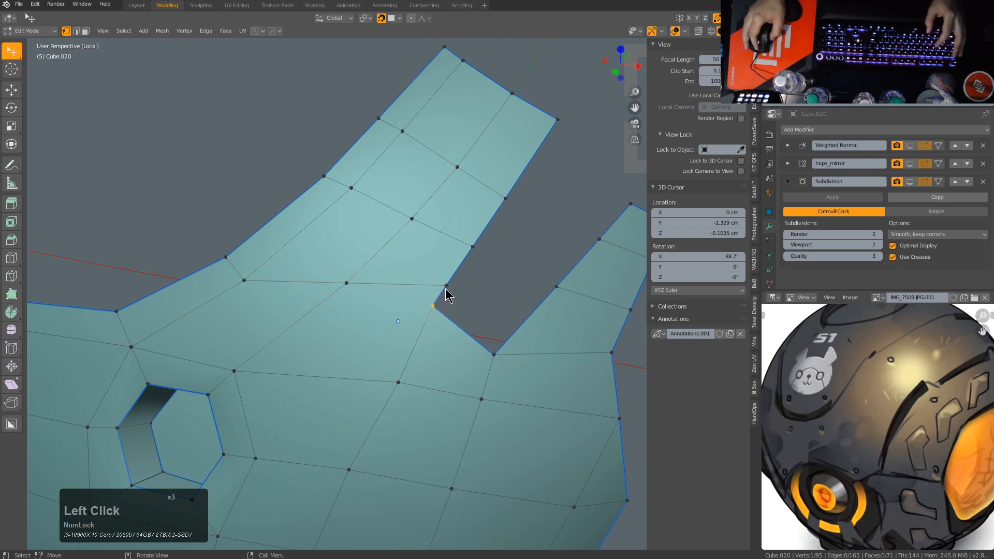
scroll(468, 226, down, 2)
middle_drag(461, 305, 397, 244)
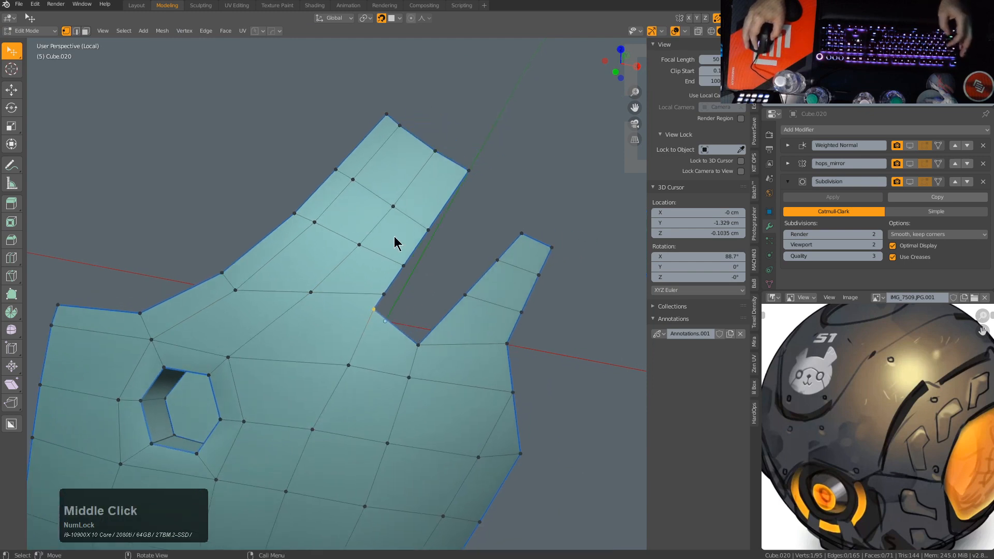
scroll(441, 195, up, 2)
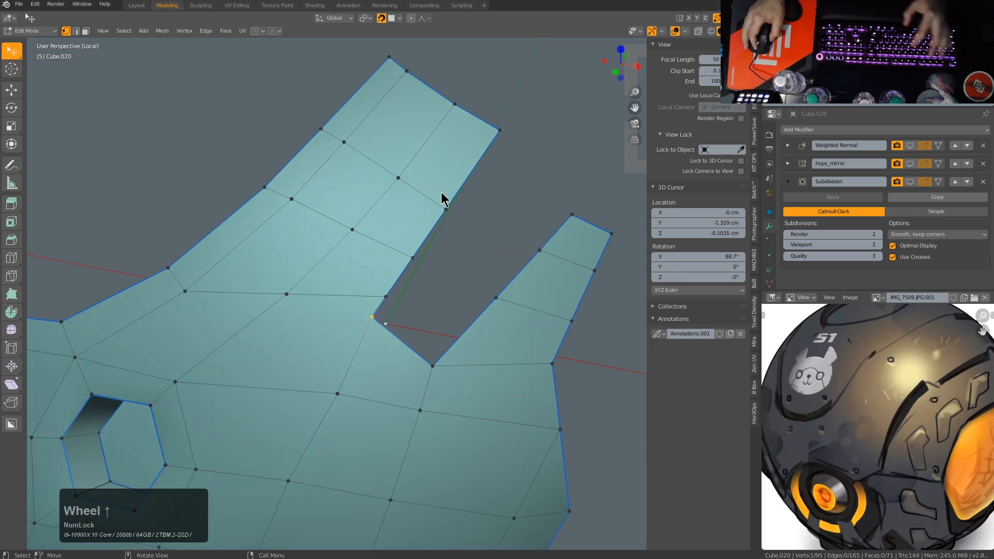
scroll(443, 192, down, 2)
key(k)
click(458, 165)
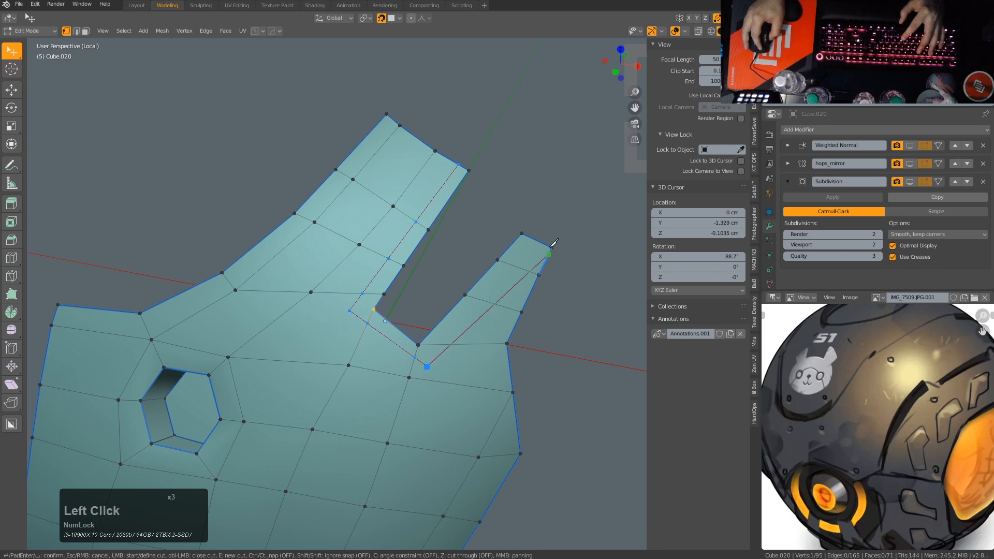
key(KP_Enter)
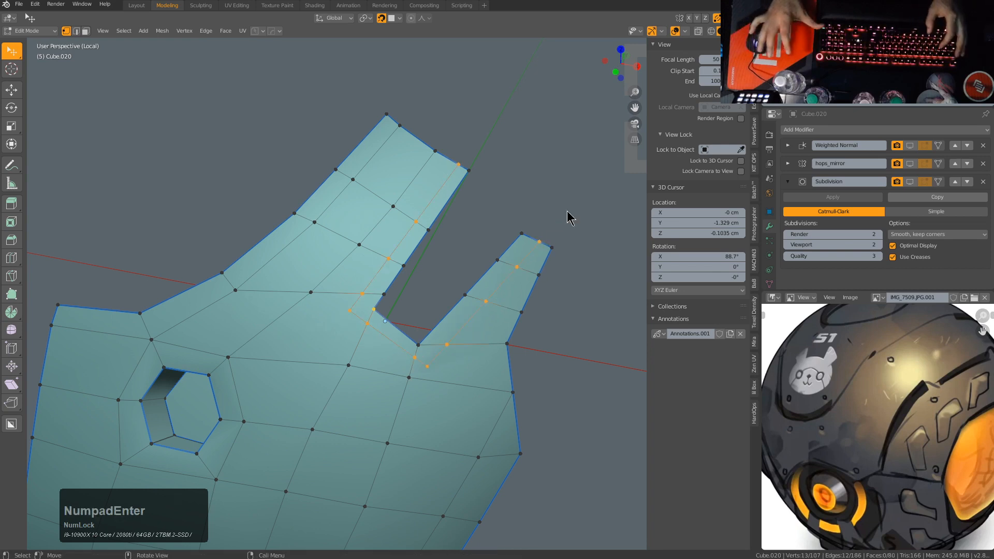
Step: Slide the short prong's new lengthwise edge to run along the middle of the prong
click(540, 242)
ctrl+click(445, 344)
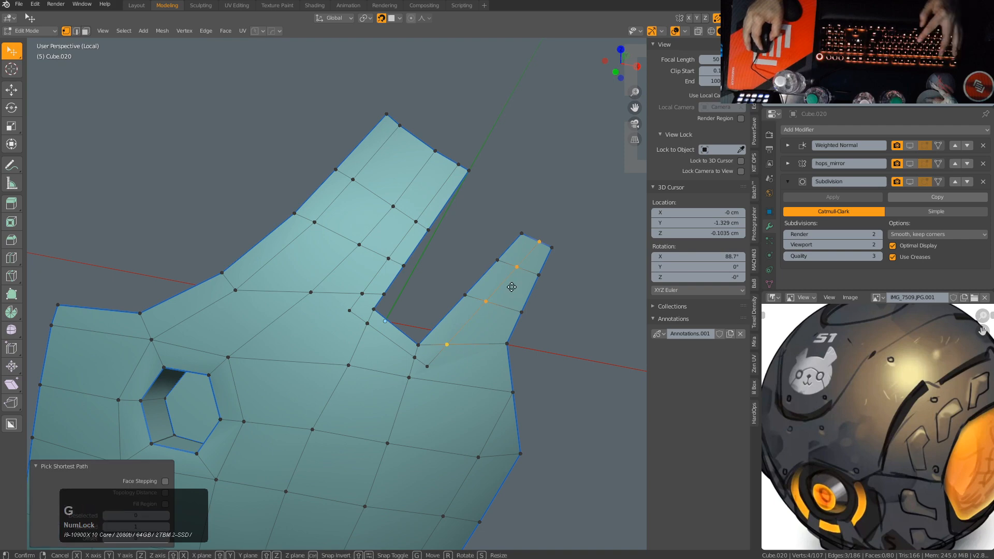
key(g)
key(g)
click(511, 281)
middle_drag(455, 350, 433, 362)
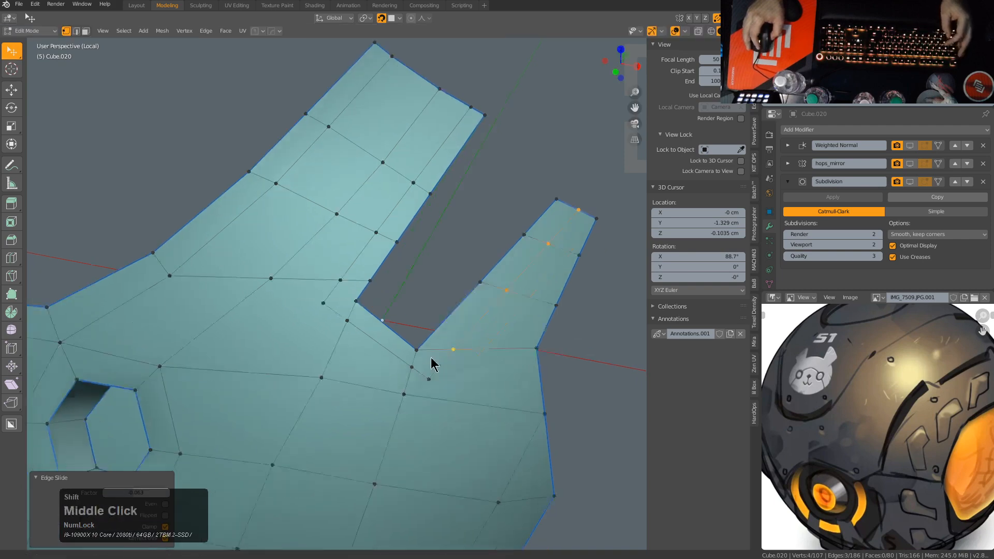
Step: Merge the two neighbouring cut vertices at the short prong's base into the knife corner vertex using At Last
scroll(414, 337, up, 3)
click(390, 315)
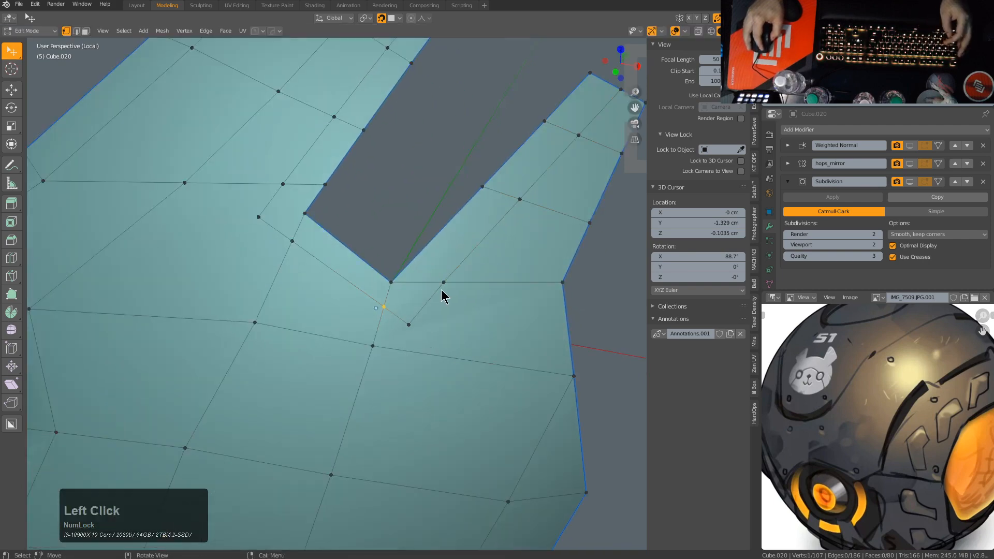
shift+click(441, 290)
shift+click(378, 311)
shift+click(402, 325)
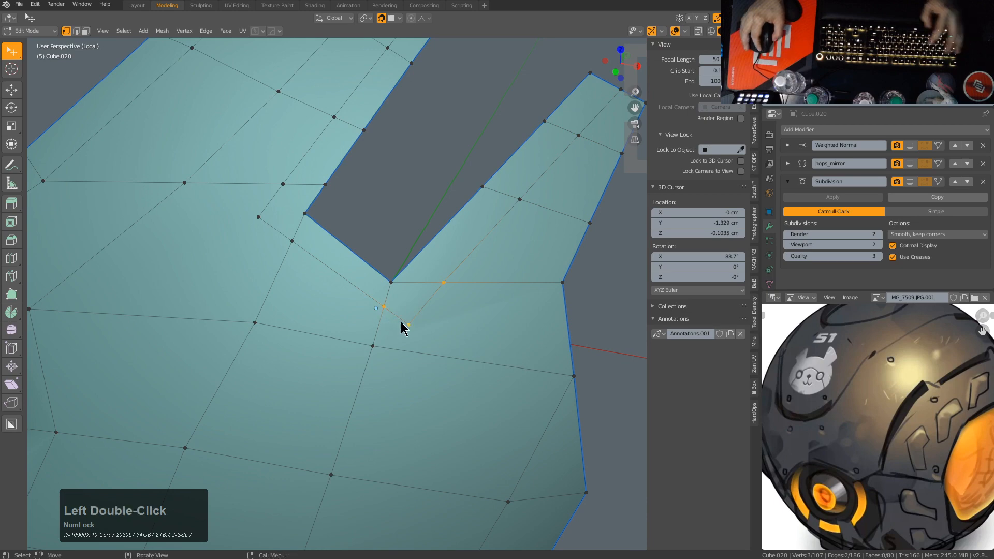
key(m)
click(401, 323)
Step: Slide the vertex just below the merged corner along its row toward the outer border
click(373, 345)
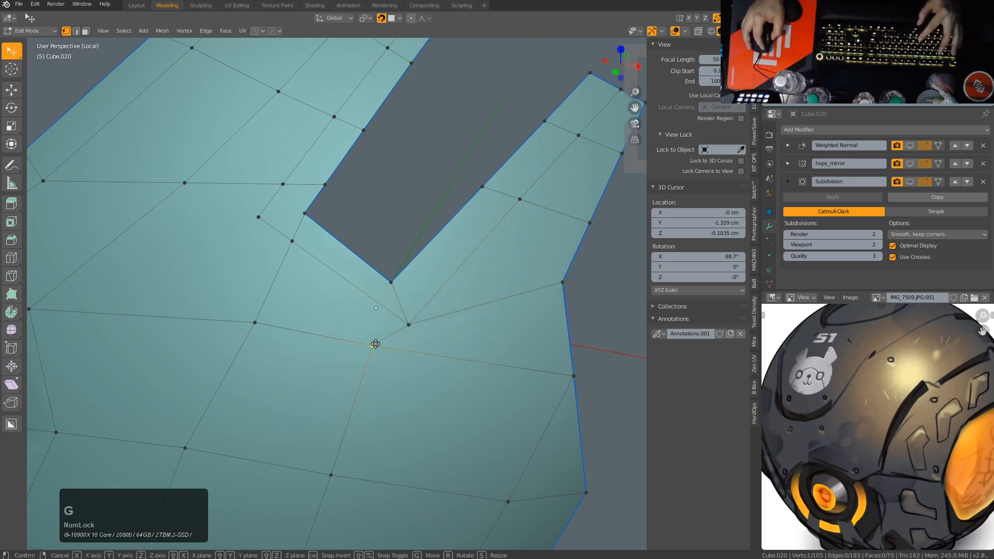
key(g)
key(g)
click(399, 347)
scroll(452, 312, down, 2)
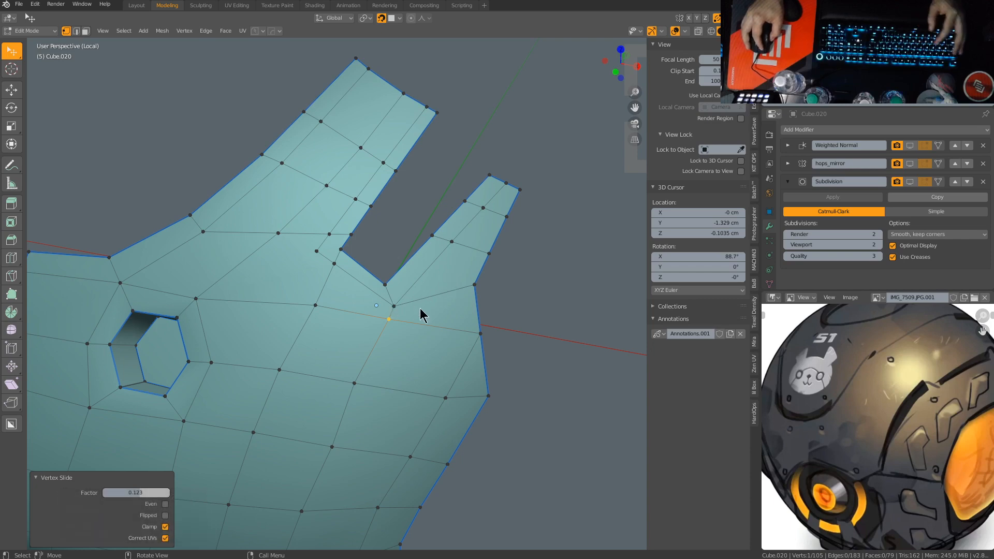
key(g)
key(g)
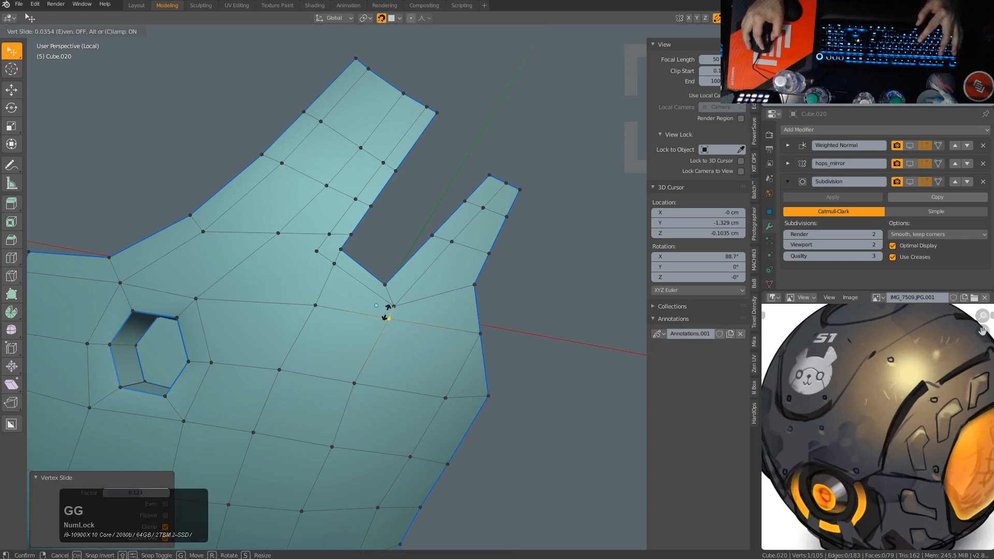
key(g)
click(328, 270)
Step: Merge the cut vertices at the long arm's slot corner At Last, and merge the nearby slot-border vertex into the corner
shift+middle_drag(328, 271, 401, 323)
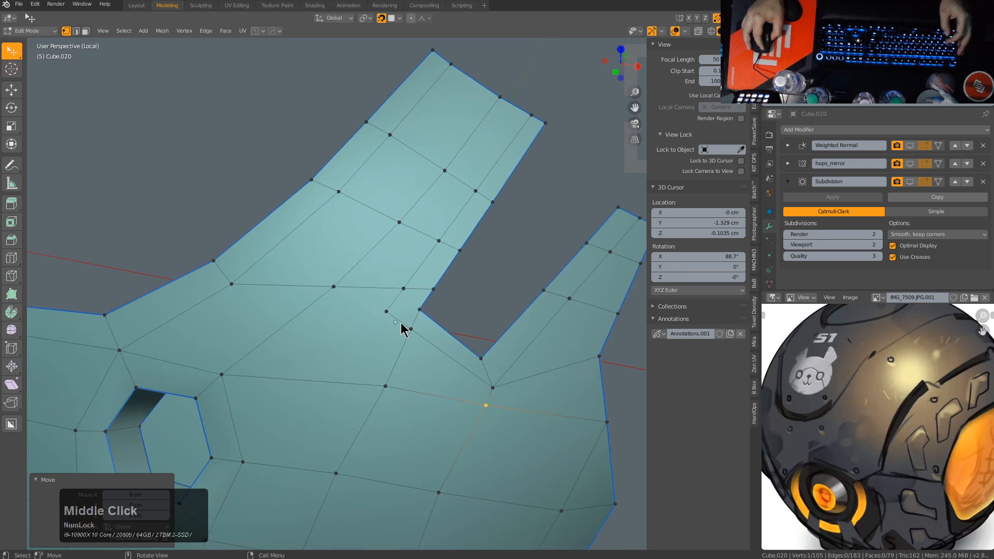
shift+click(396, 285)
key(m)
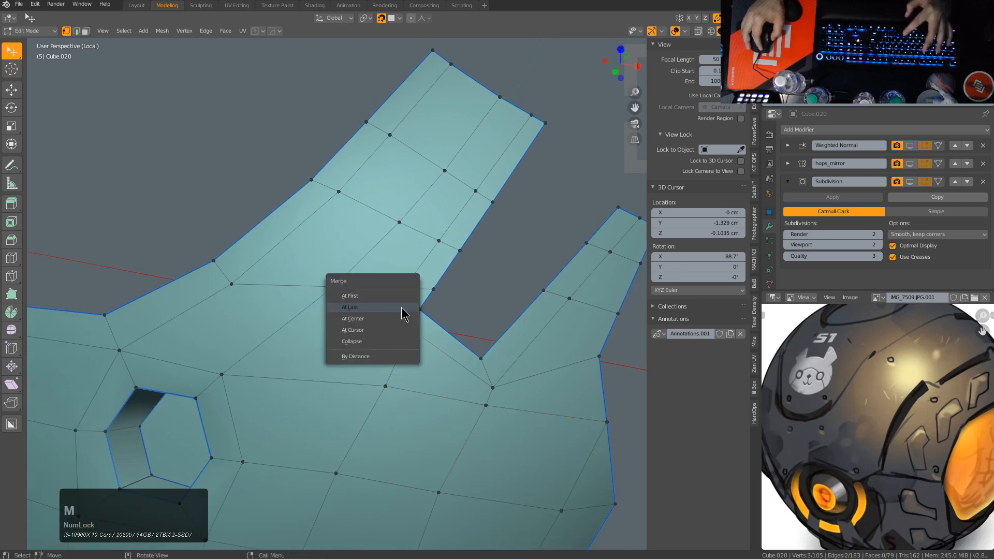
click(401, 311)
click(426, 291)
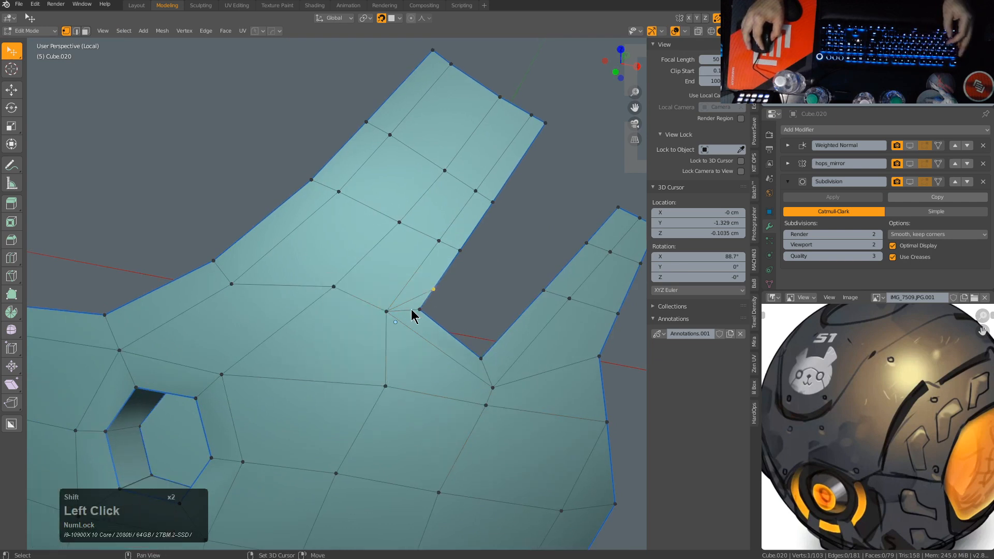
key(r)
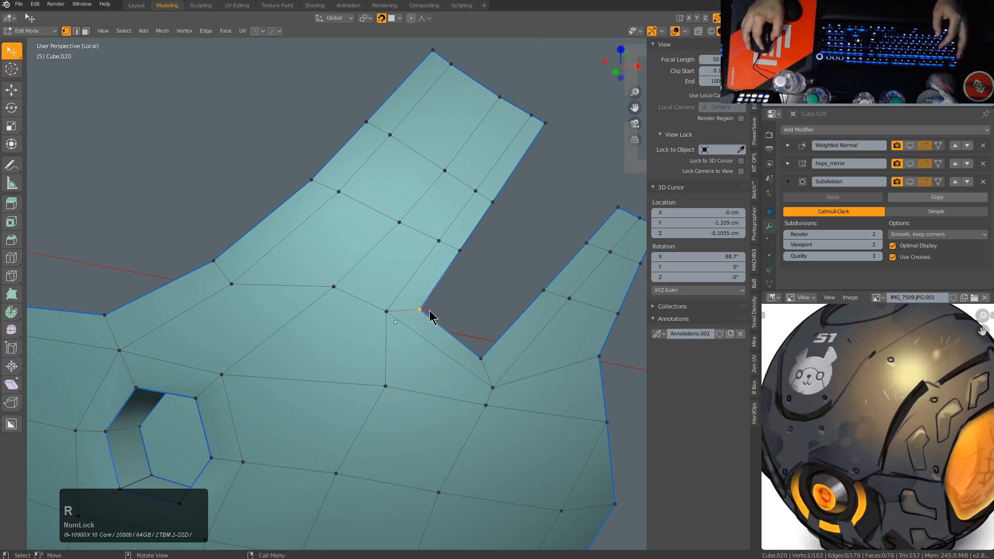
Step: Slide the two vertices below the long arm's slot corner along their rows toward the round hole
click(371, 389)
key(g)
key(g)
click(344, 378)
click(350, 472)
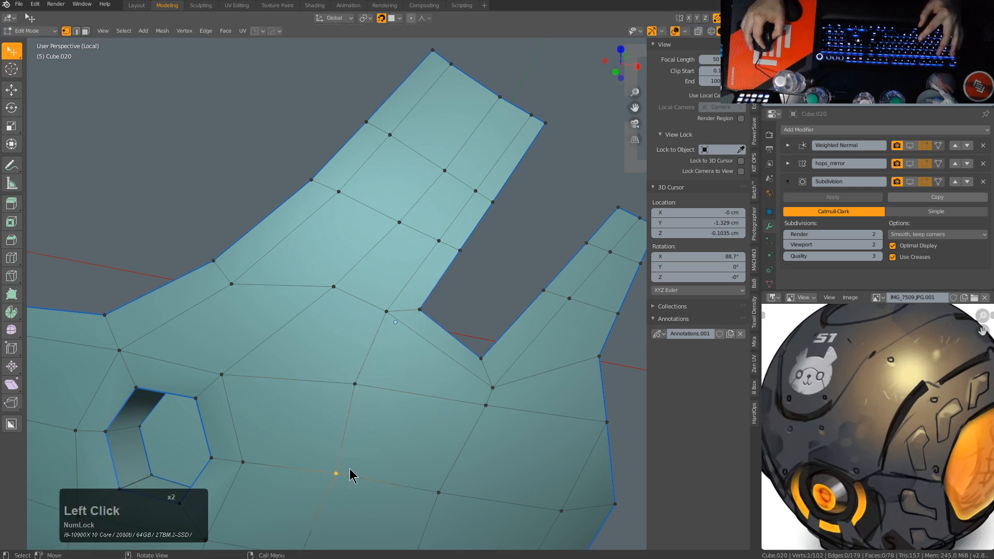
key(g)
key(g)
click(336, 466)
Step: Slide the short edge at the outer base of the long arm up the arm toward its tip
click(227, 286)
shift+click(223, 264)
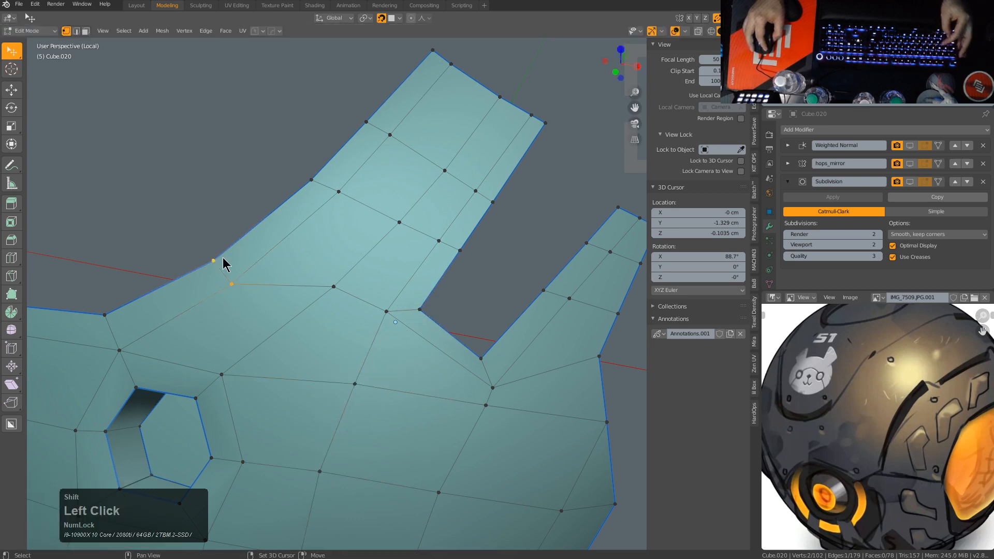
key(g)
key(g)
click(243, 246)
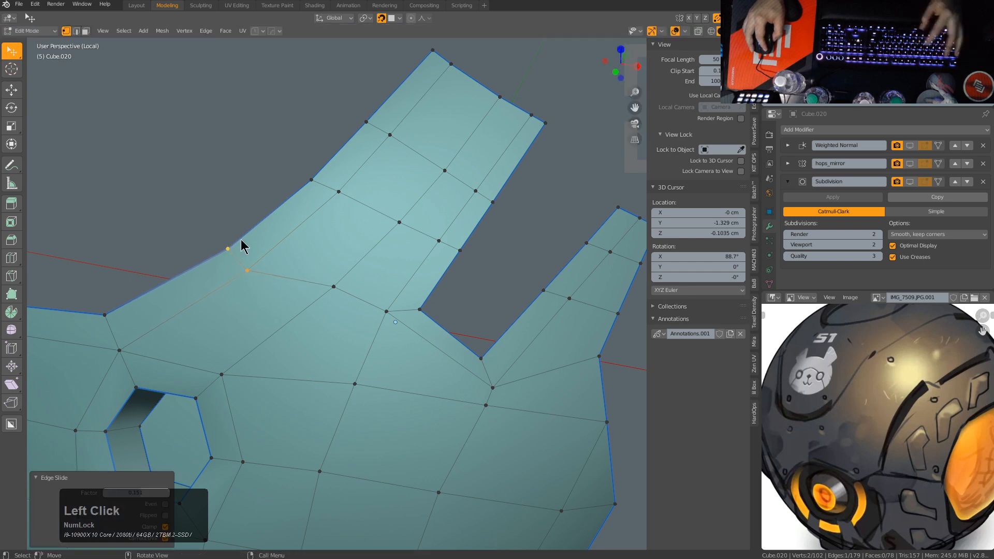
Step: Slide the long arm's upper cross loop closer to the arm's tip
double_click(412, 140)
key(g)
key(g)
click(437, 120)
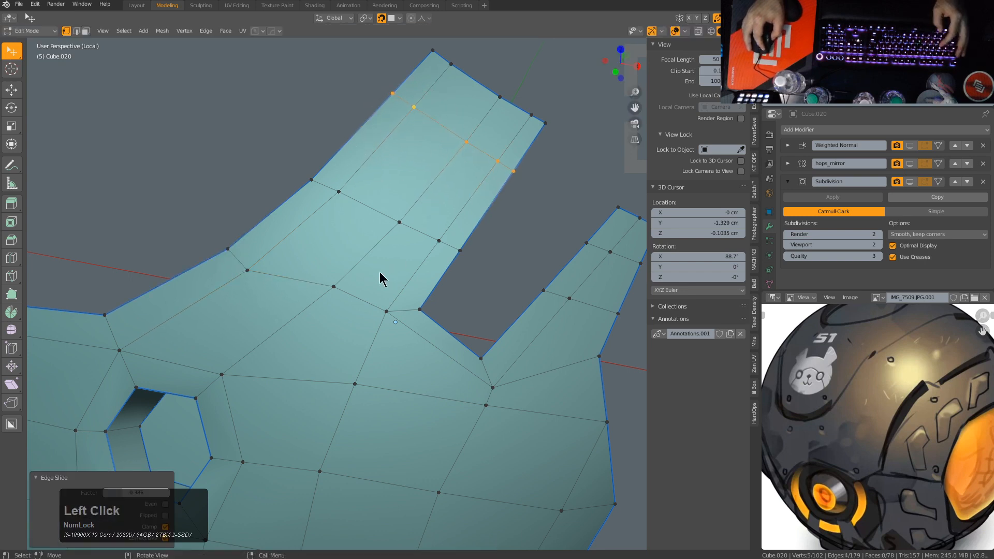
Step: Slide the long arm's middle lengthwise edge path toward the arm's outer border
click(334, 287)
ctrl+click(508, 90)
key(g)
key(g)
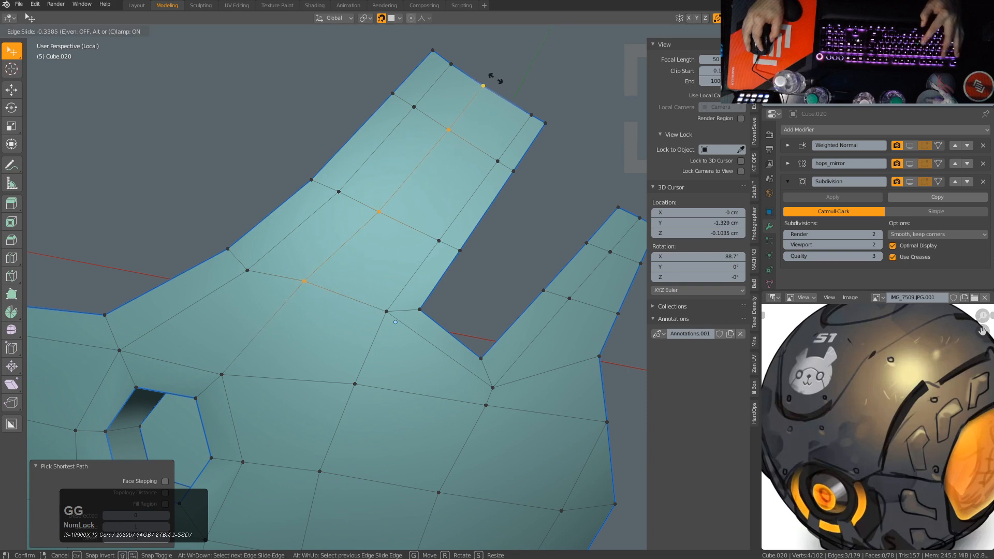
click(504, 82)
Step: Leave mesh editing and turn on the Subdivision modifier's display for both the viewport and edit mode
key(Tab)
scroll(402, 307, down, 8)
scroll(402, 306, up, 5)
shift+middle_drag(404, 326, 371, 310)
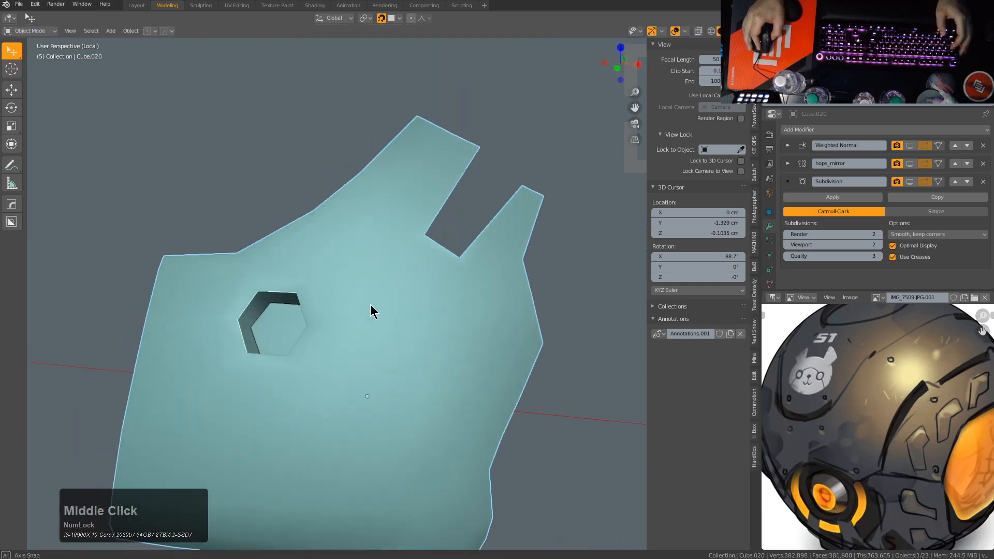
click(914, 181)
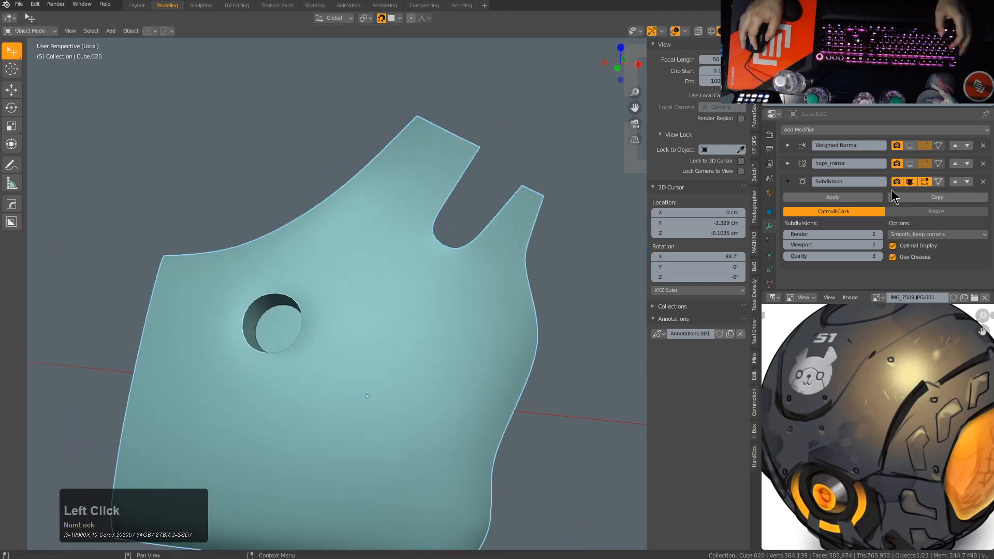
Step: Examine the subdivided panel around the slot and outer borders, comparing the smoothed surface with its mesh edges
middle_drag(300, 275, 441, 292)
key(Tab)
key(Tab)
scroll(441, 319, up, 2)
scroll(441, 290, up, 3)
key(Tab)
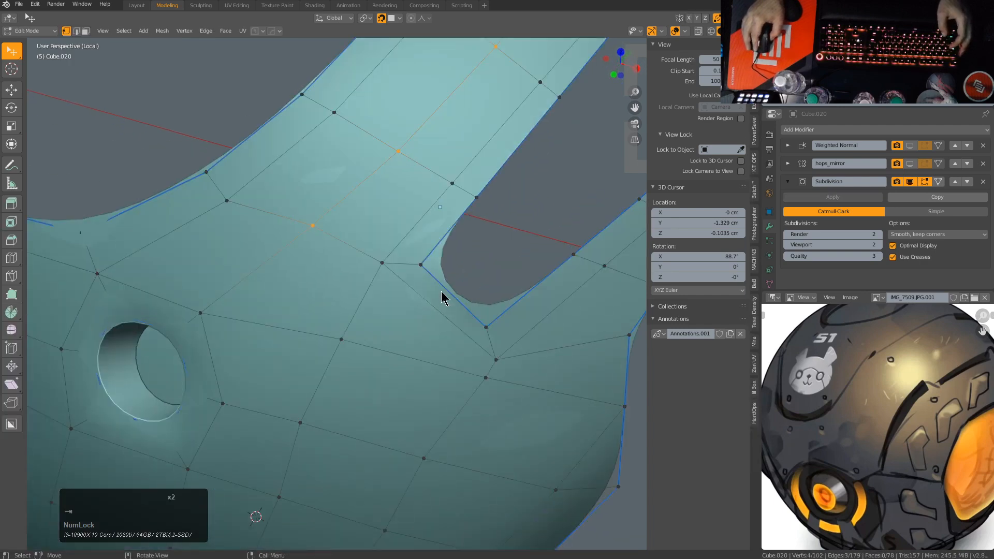
key(2)
click(413, 262)
scroll(489, 238, down, 5)
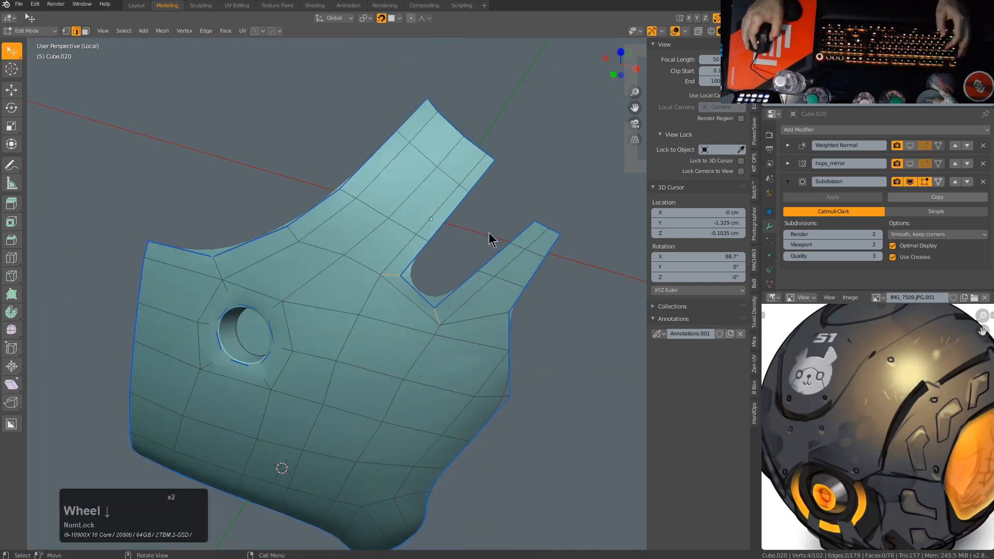
middle_drag(490, 237, 508, 289)
key(Tab)
key(Tab)
scroll(421, 268, down, 2)
key(Tab)
key(Tab)
Step: Mark the short edge leading to the protruding corner of the outer border below the short prong as sharp
key(1)
click(471, 274)
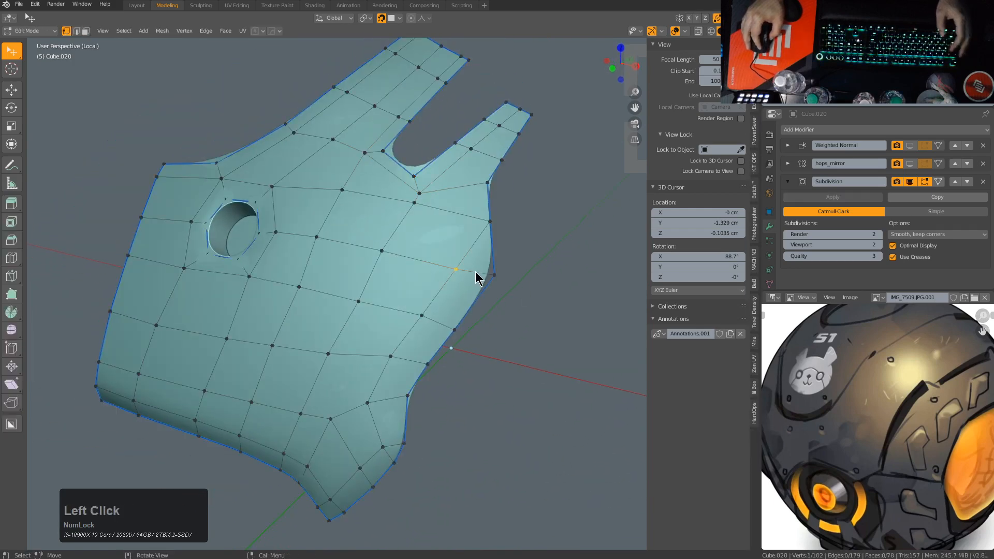
key(2)
click(477, 275)
key(q)
click(566, 275)
scroll(473, 279, down, 2)
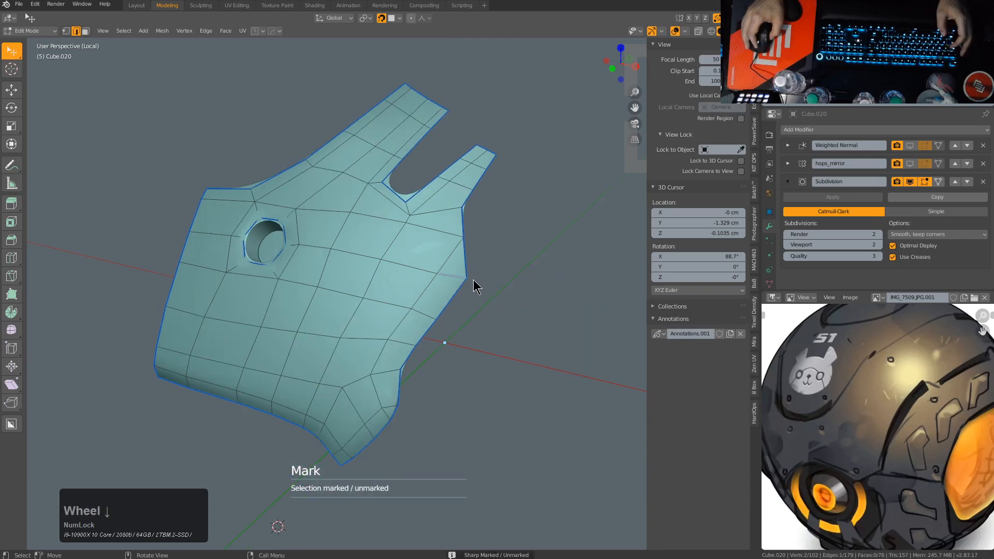
Step: Knife a cross edge over the short prong's base, from the concave outer-border corner to the slot border
middle_drag(473, 280, 491, 235)
click(490, 235)
scroll(451, 270, up, 2)
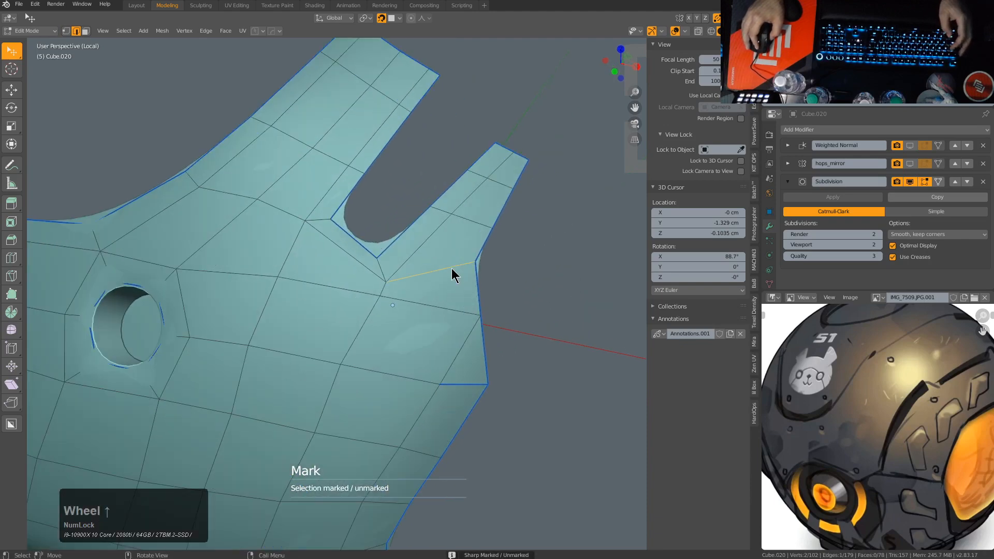
key(alt+a)
scroll(468, 257, up, 2)
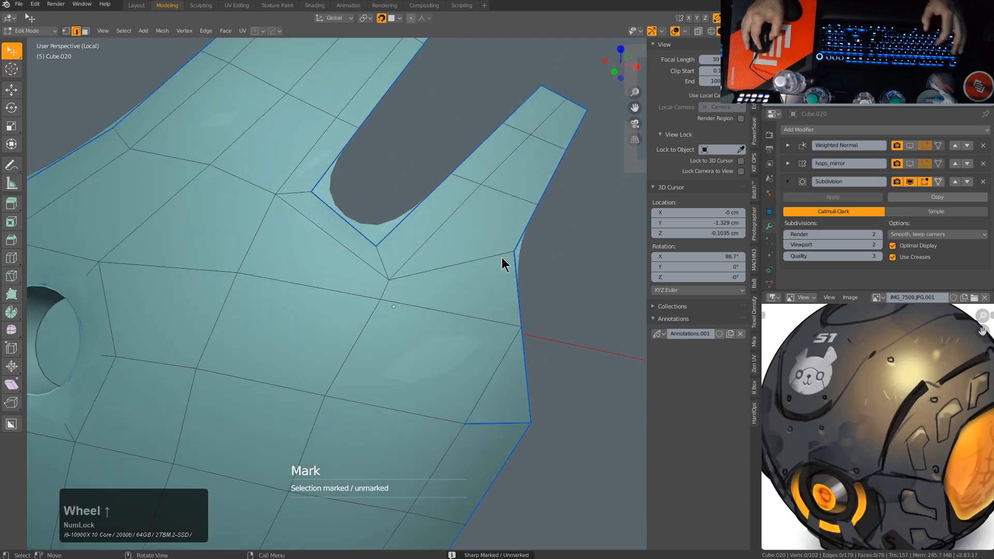
key(k)
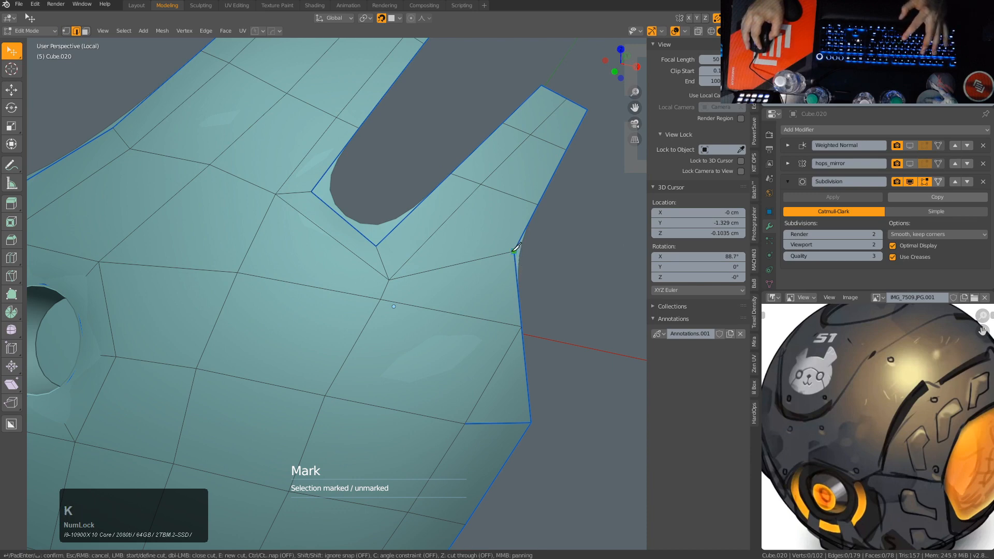
click(420, 210)
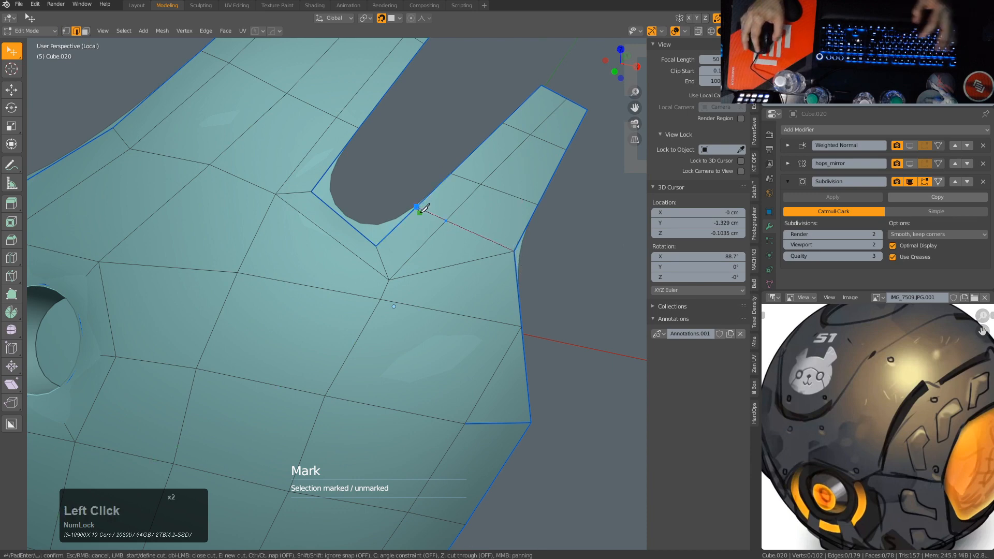
key(KP_Enter)
key(3)
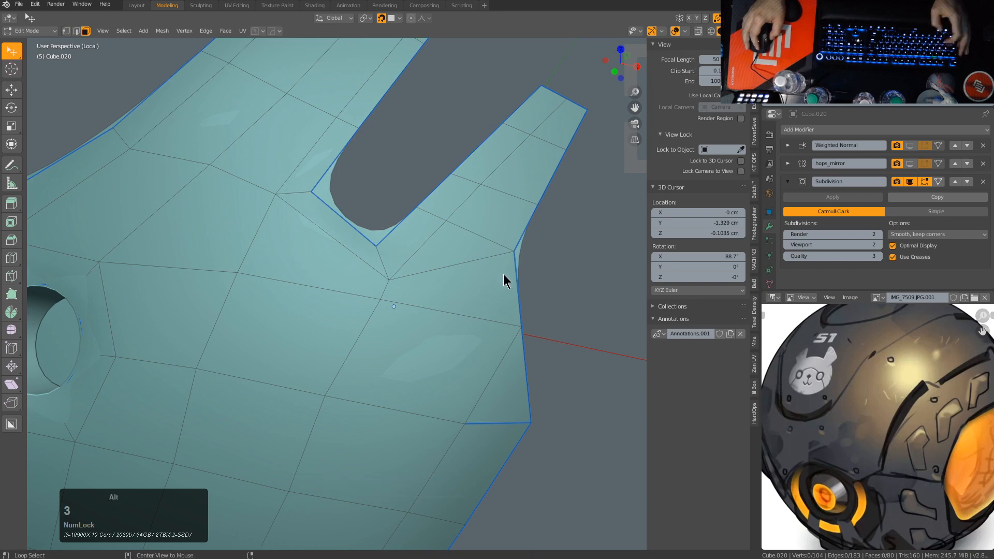
Step: Connect the middle vertex of the short prong's base row to the inner end of the sharp edge at the protruding corner
key(alt+a)
middle_drag(508, 284, 474, 270)
scroll(462, 274, down, 2)
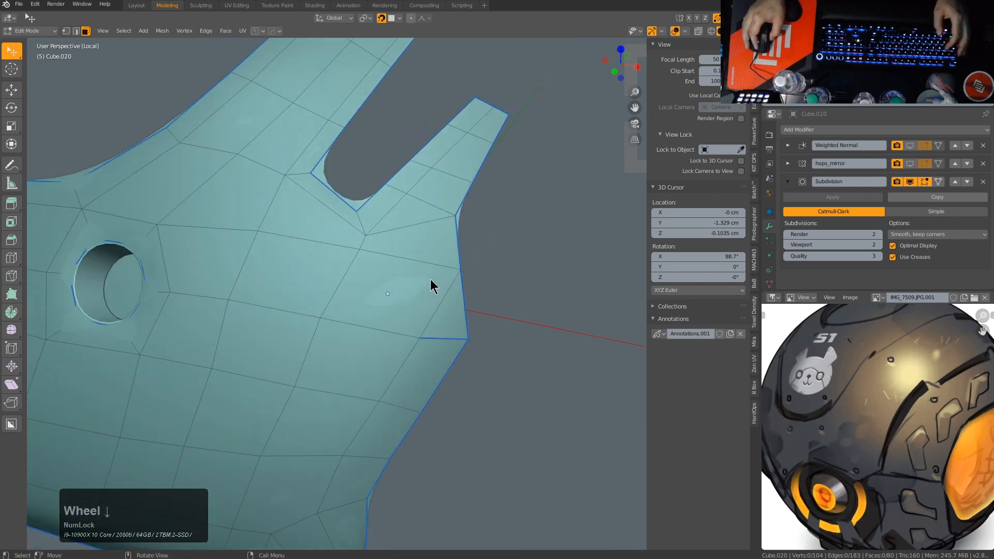
shift+click(419, 338)
shift+click(367, 237)
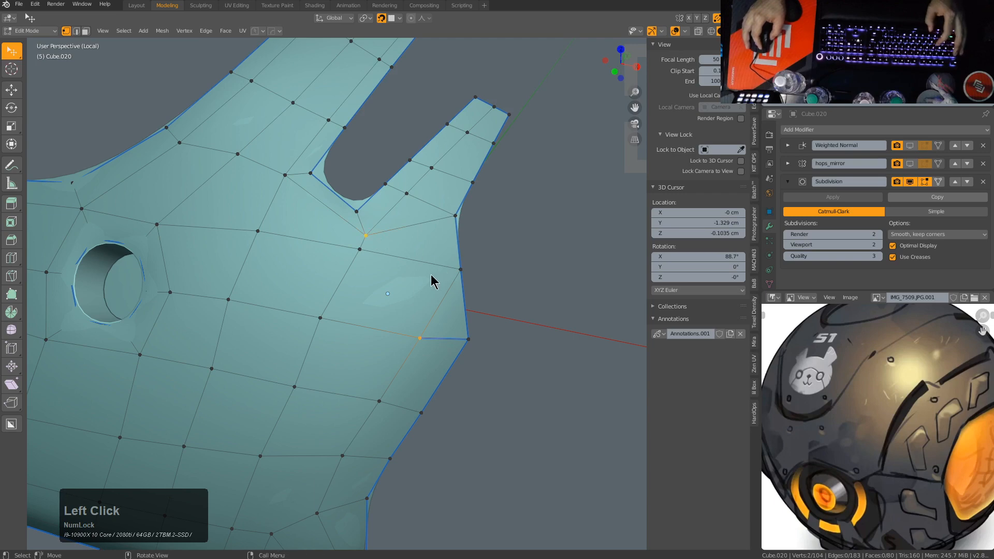
shift+click(419, 338)
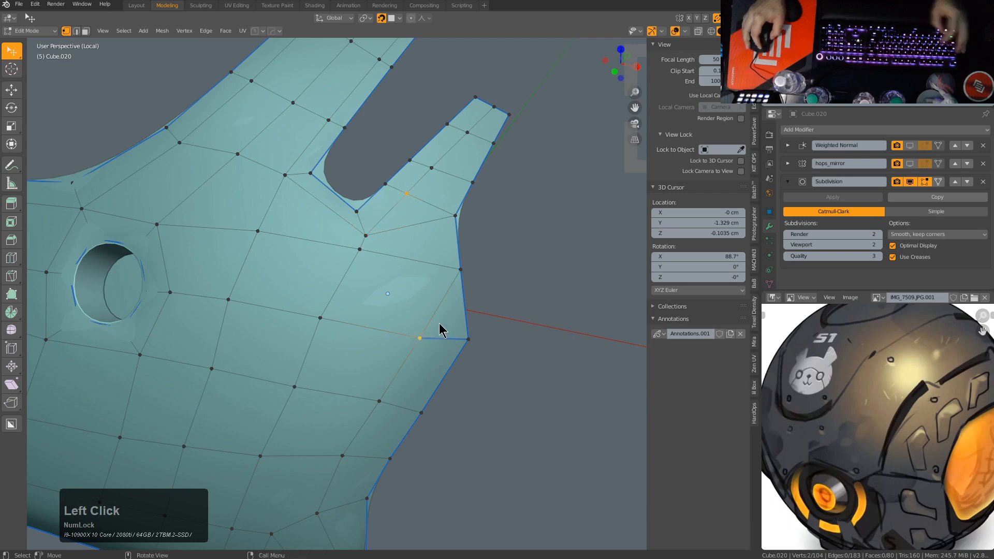
key(j)
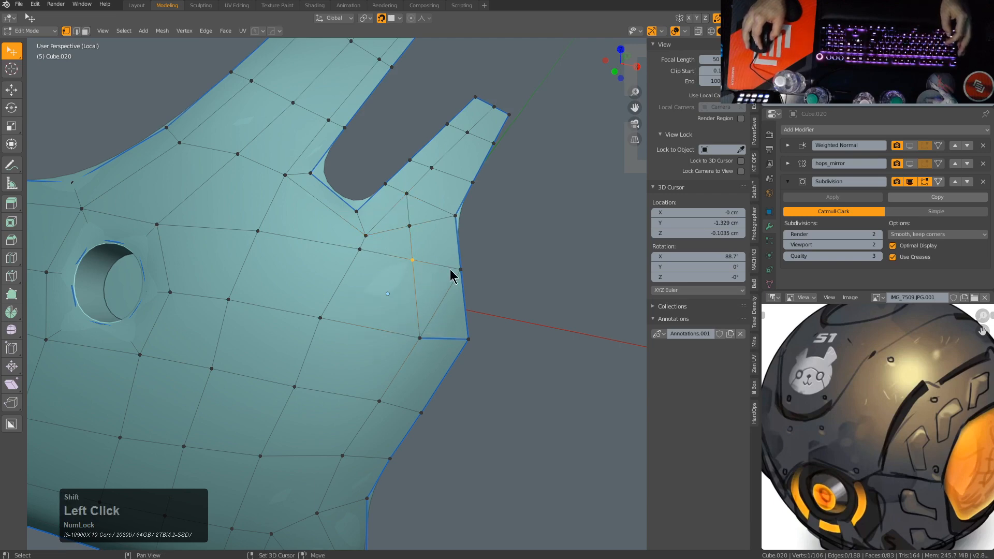
shift+click(468, 339)
shift+click(419, 338)
key(f)
Step: Edge-slide the cross row below the slot's end away from the slot and fine-tune the position of its outer interior vertex
click(406, 265)
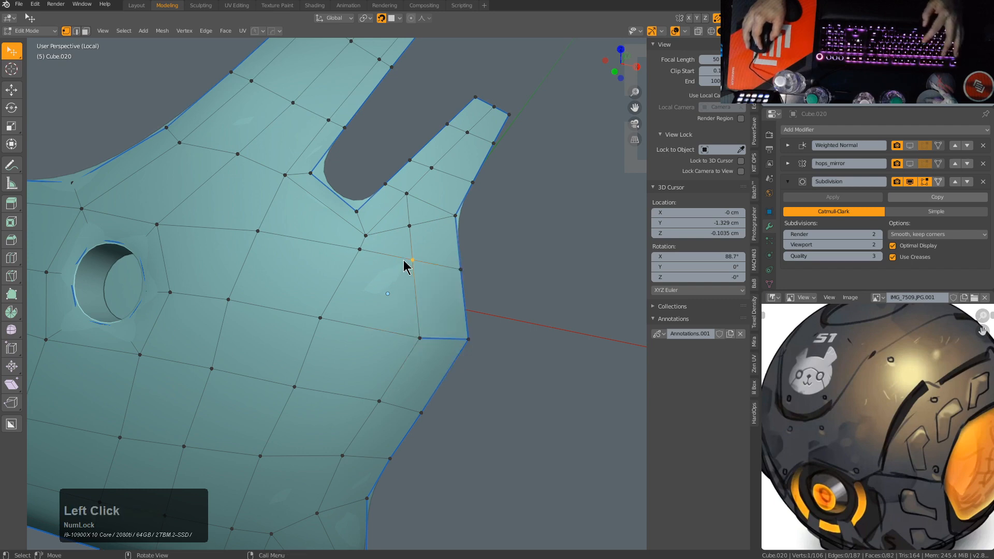
double_click(352, 253)
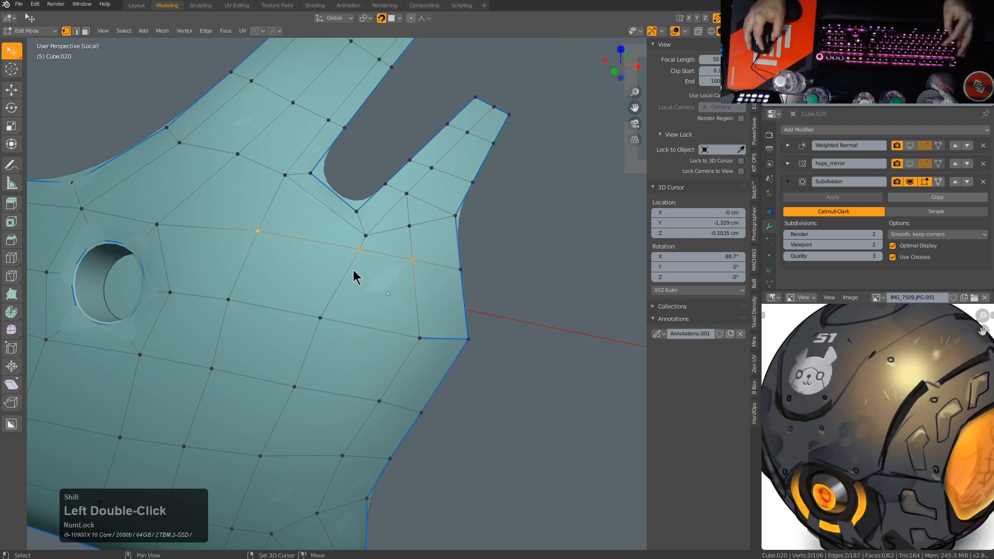
key(g)
key(g)
click(368, 299)
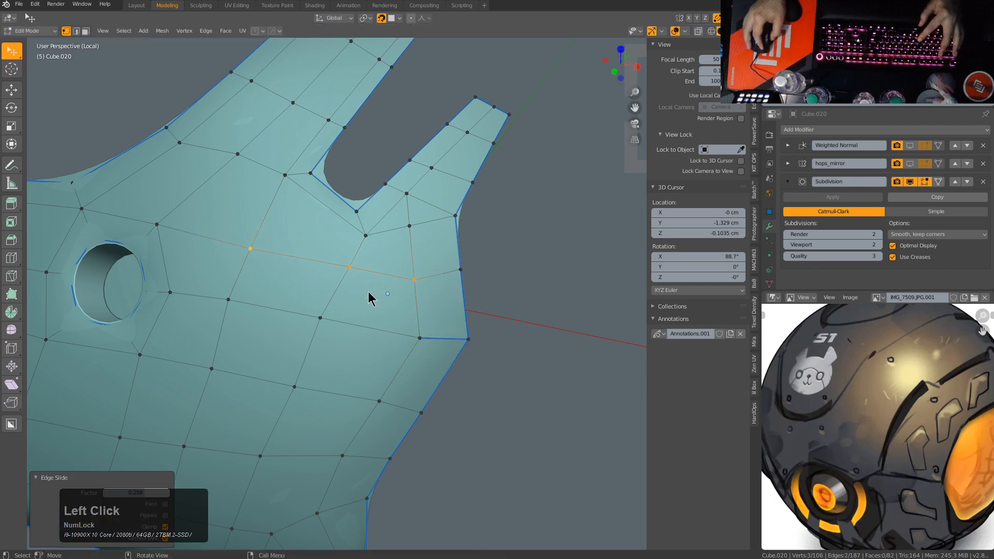
click(410, 271)
key(g)
key(g)
click(404, 265)
Step: Vertex-slide the row between the hole and the protruding corner, pulling the sharp edge's inner end toward the hole, to even its spacing
click(315, 314)
key(g)
key(g)
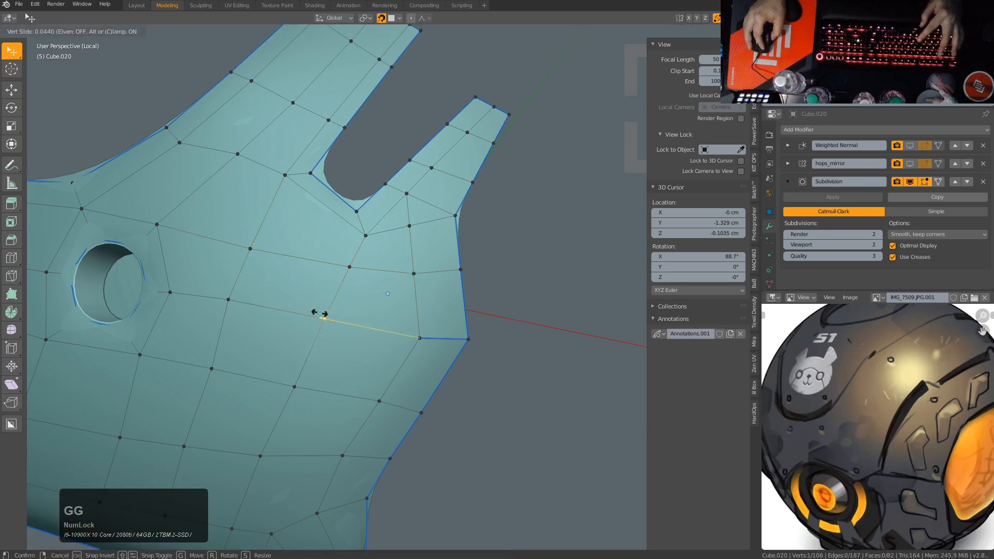
click(321, 314)
click(230, 297)
key(g)
key(g)
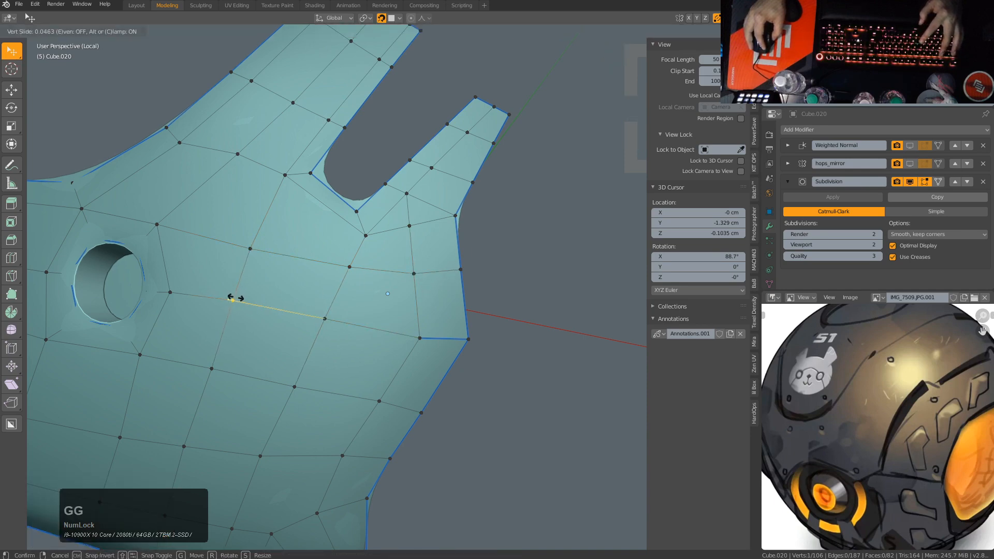
click(231, 298)
click(420, 339)
key(g)
key(g)
click(403, 336)
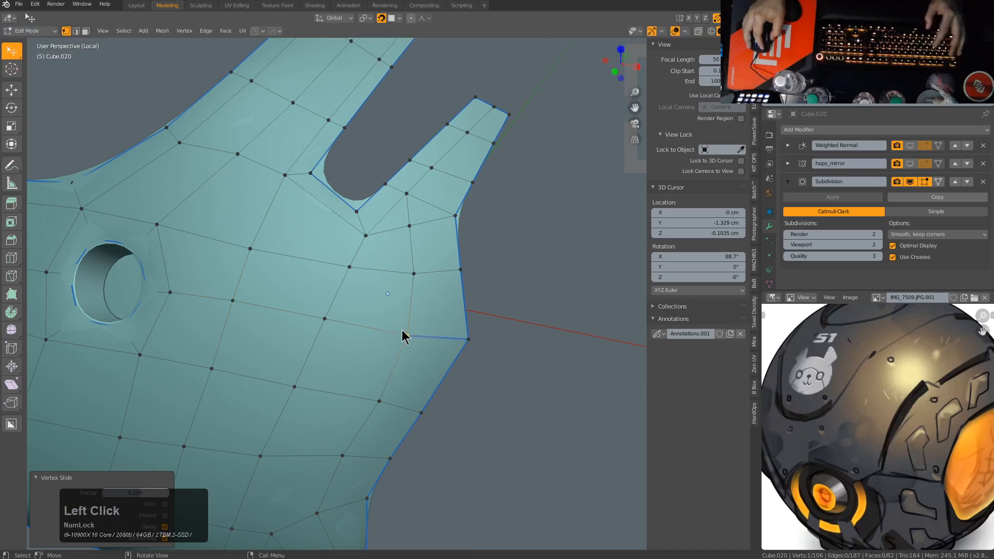
Step: Merge the extra border vertex above the bottom tip into its upper neighbour and move the merged vertex slightly down the outer border
key(Tab)
scroll(406, 331, down, 2)
scroll(381, 451, down, 1)
middle_drag(380, 452, 366, 421)
key(Tab)
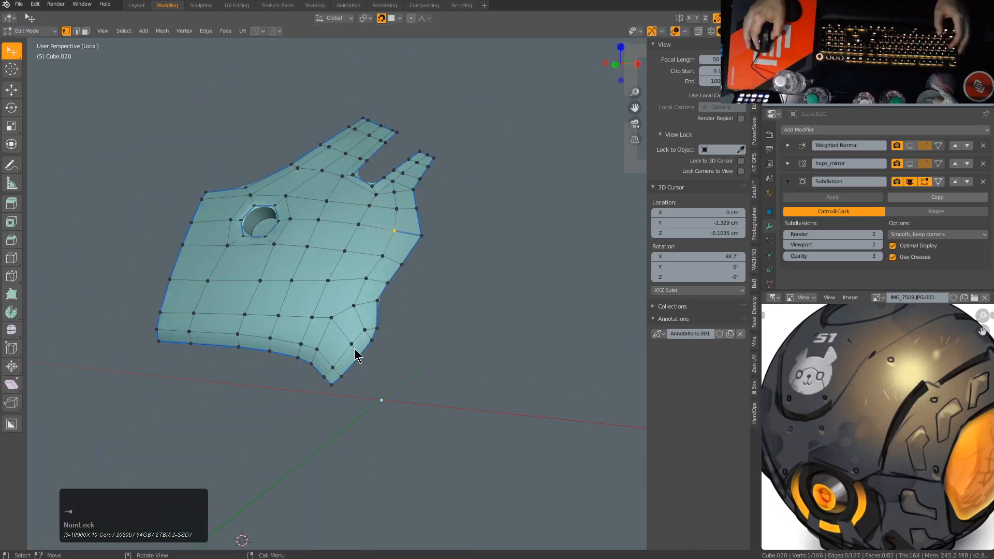
scroll(354, 347, up, 2)
key(2)
click(356, 359)
scroll(356, 359, up, 2)
key(1)
click(399, 390)
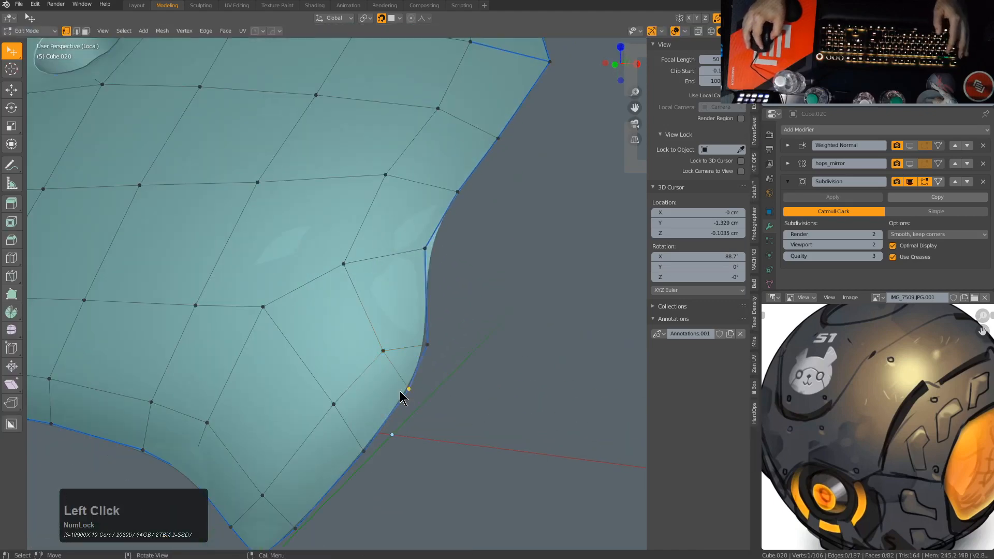
key(m)
click(428, 351)
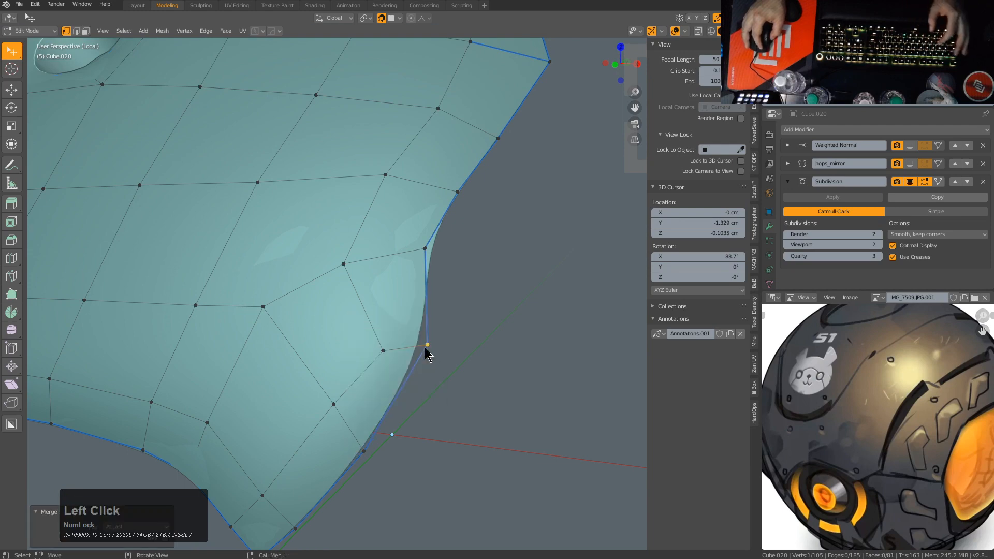
key(g)
click(429, 366)
Step: Mark the short edges leading to the merged border corner and to the concave corner above it as sharp
shift+click(389, 355)
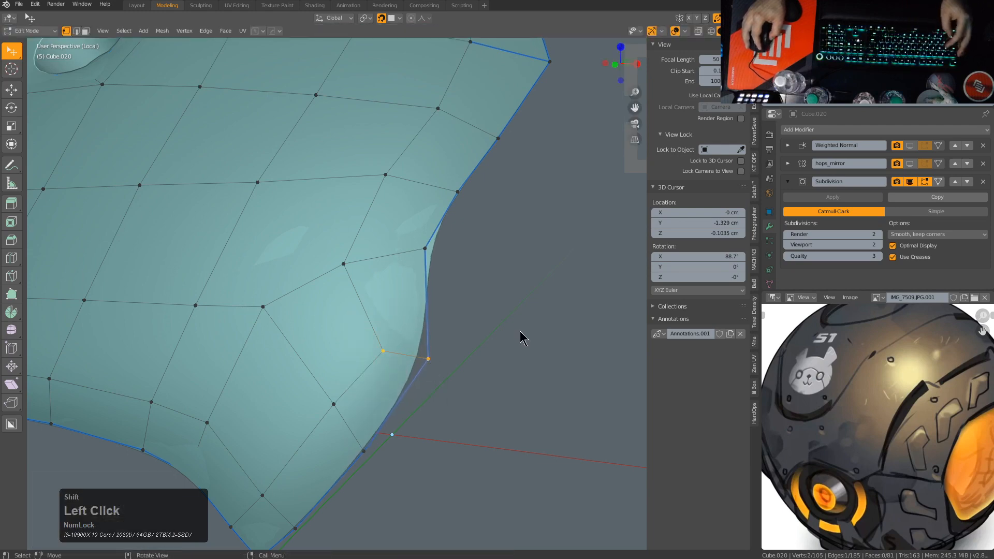
key(q)
click(520, 331)
scroll(417, 283, down, 2)
right_click(385, 269)
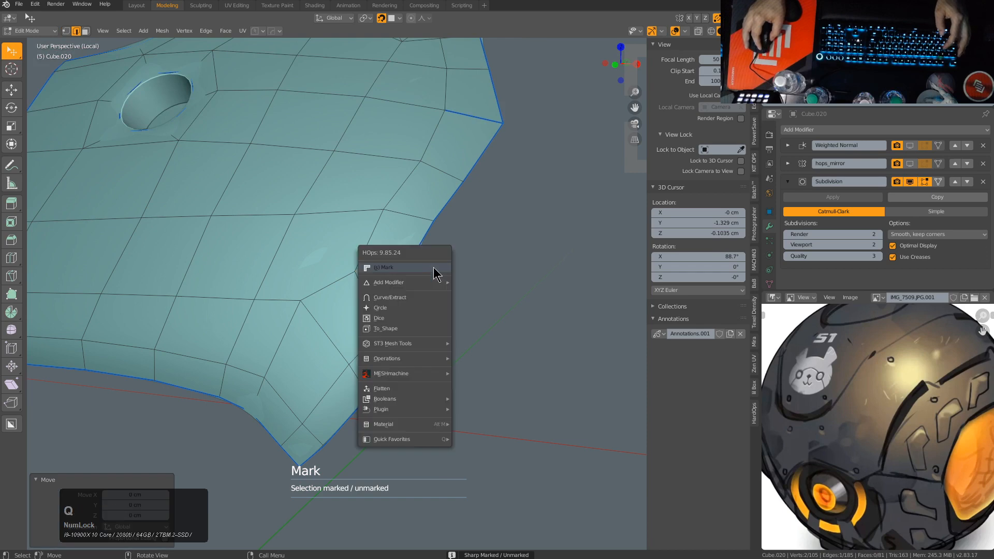
click(417, 283)
Step: Edge-slide the lengthwise interior edge above the bottom tip slightly toward the inside of the panel
middle_drag(418, 283, 423, 321)
key(1)
click(402, 379)
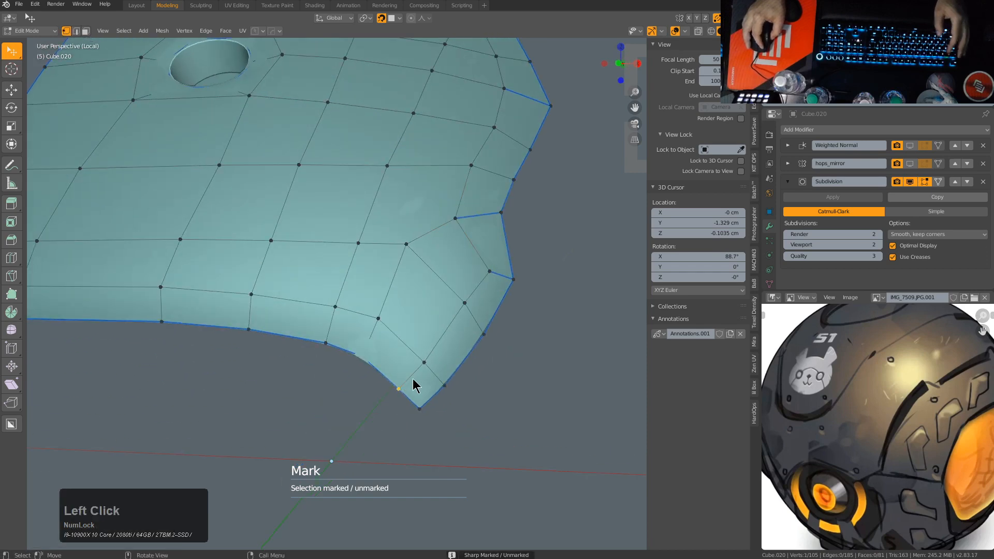
key(Tab)
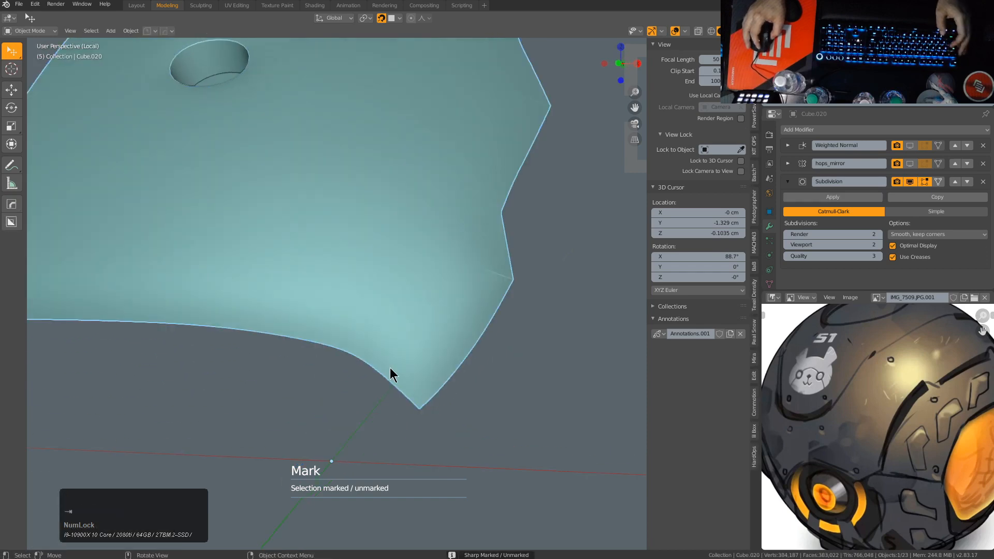
scroll(415, 337, down, 3)
middle_drag(415, 337, 512, 385)
key(Tab)
key(g)
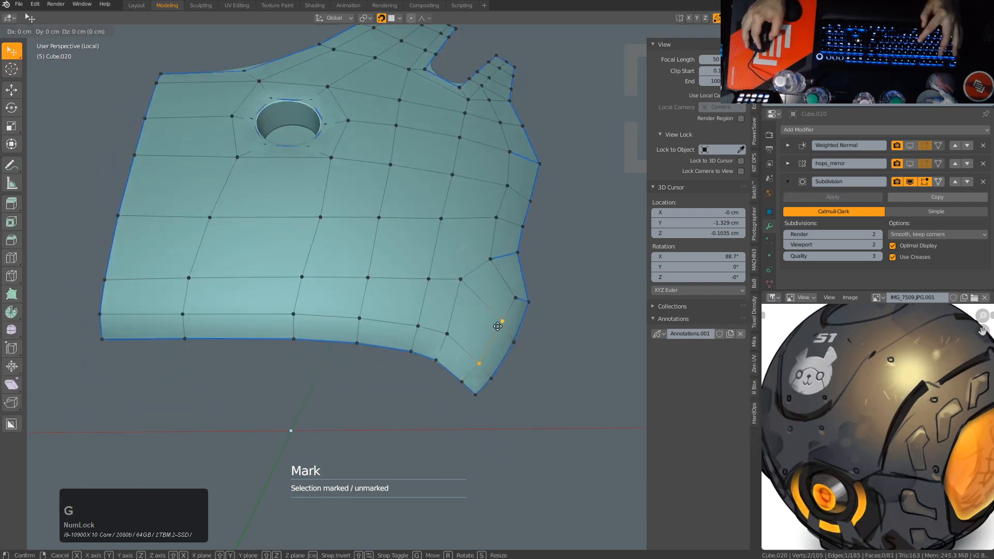
key(g)
click(477, 372)
Step: Vertex-slide the lower row's vertex beside the bottom tip slightly along its row, away from the tip
click(435, 360)
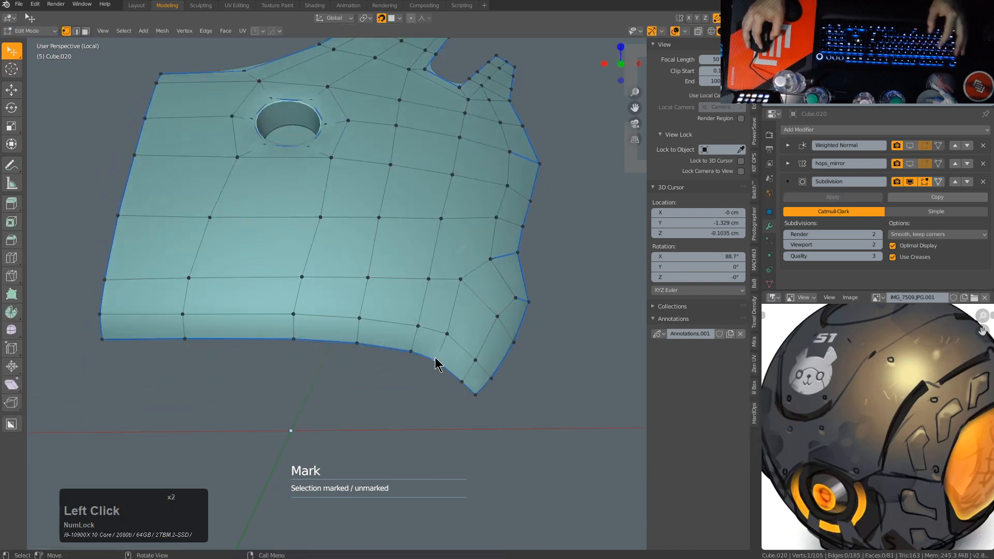
click(441, 329)
key(g)
key(g)
click(437, 329)
click(415, 321)
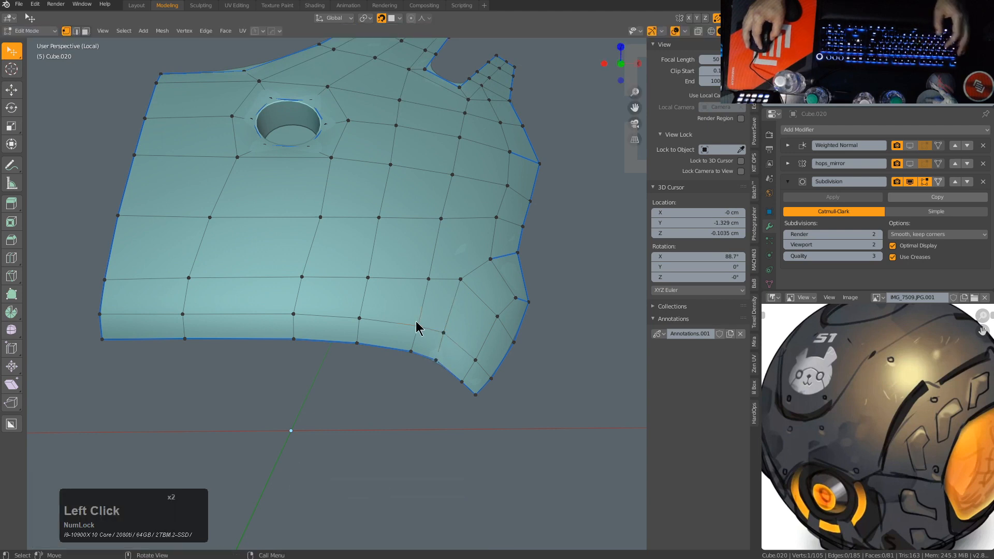
Step: Try merging the two support vertices beside the bottom tip into the tip vertex
key(m)
click(483, 400)
key(Tab)
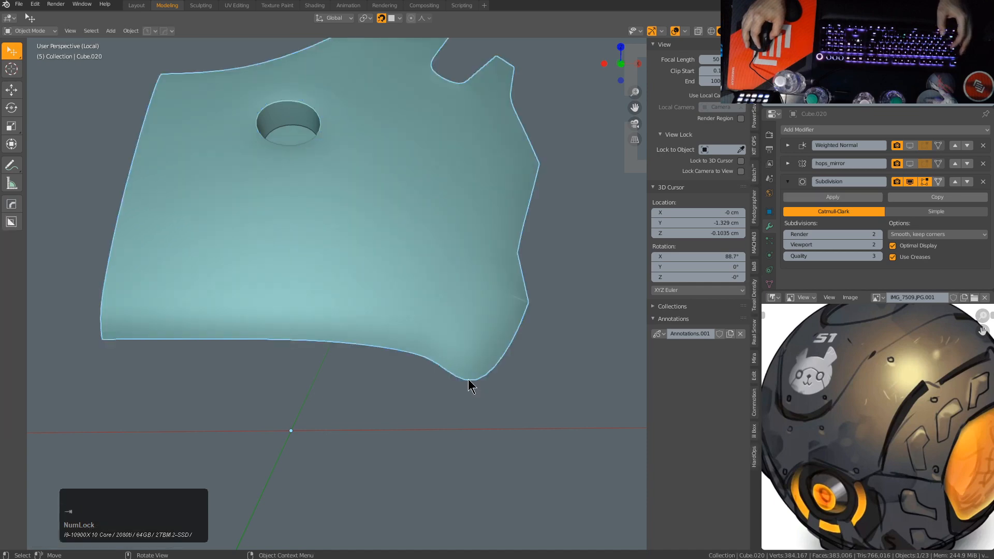
key(Tab)
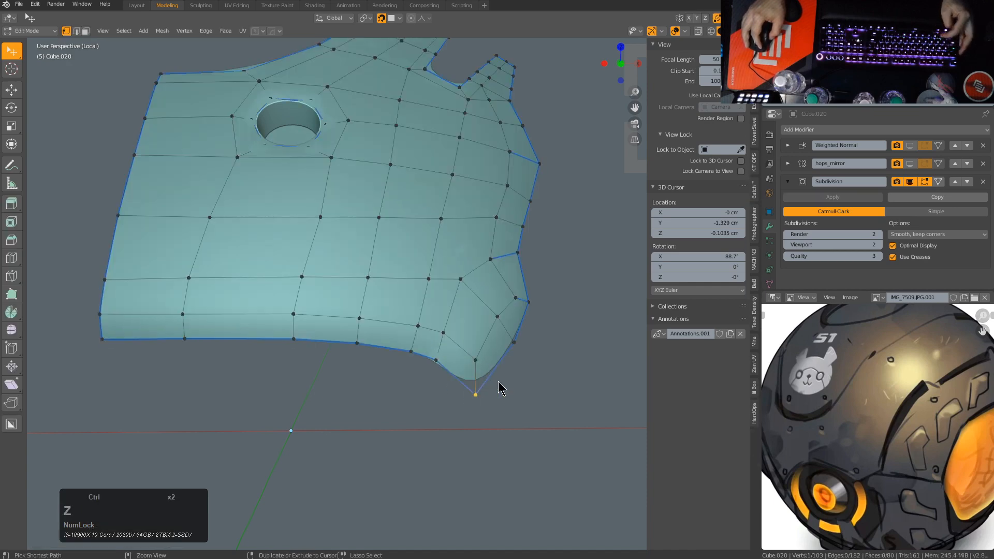
key(ctrl+z)
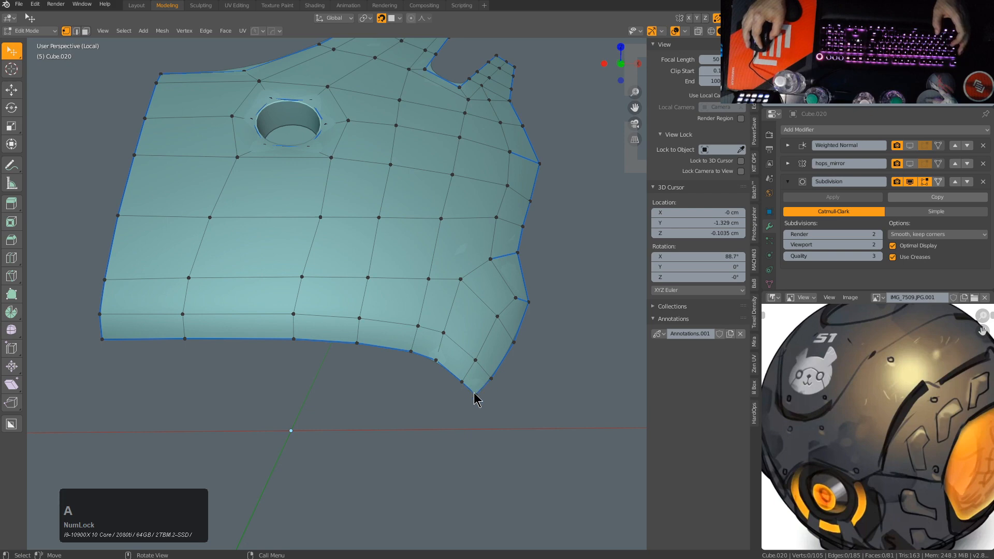
Step: Edge-slide the short edge on the upper curved border toward the hole and try connecting its inner end to the hole's surrounding ring
key(Tab)
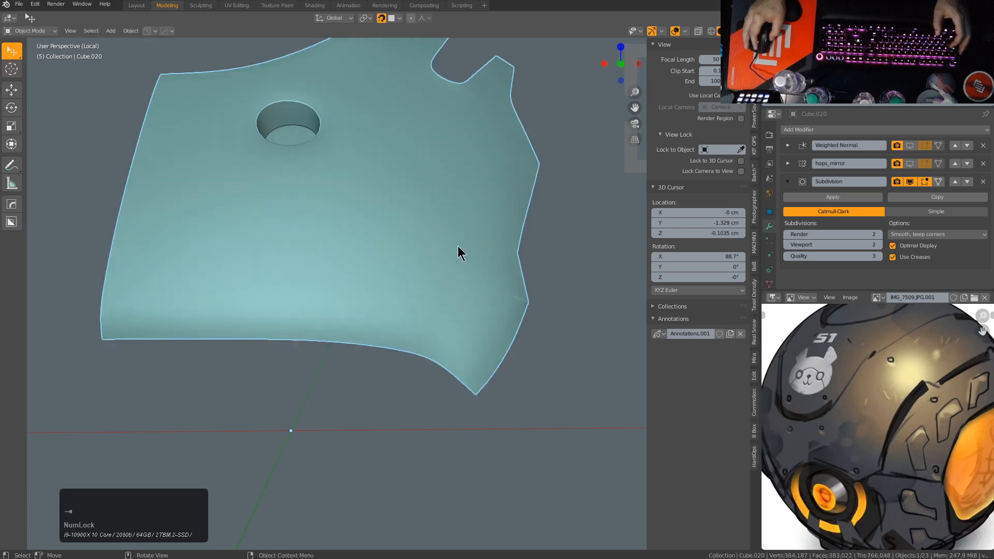
middle_drag(458, 246, 444, 318)
key(Tab)
middle_drag(415, 263, 377, 243)
scroll(325, 219, up, 2)
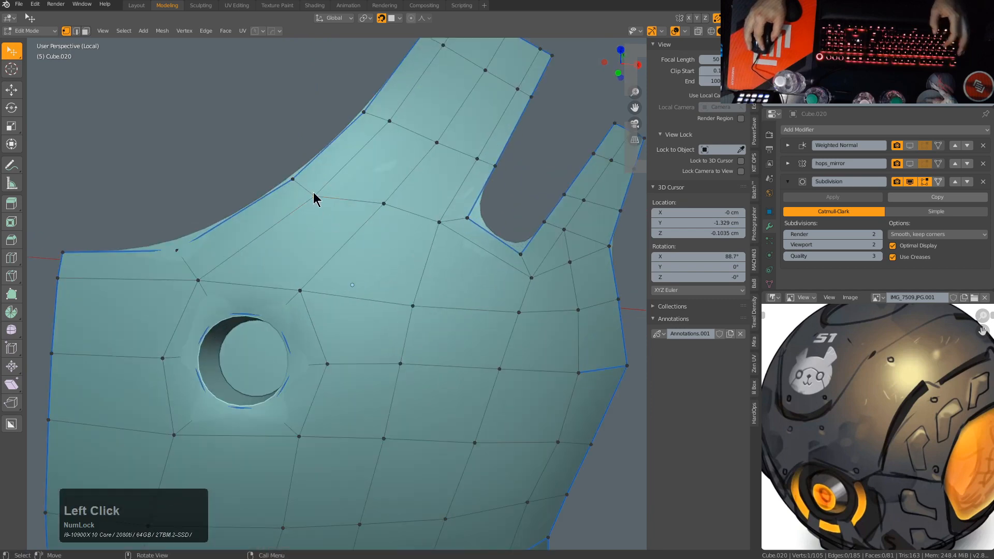
key(g)
key(g)
click(305, 205)
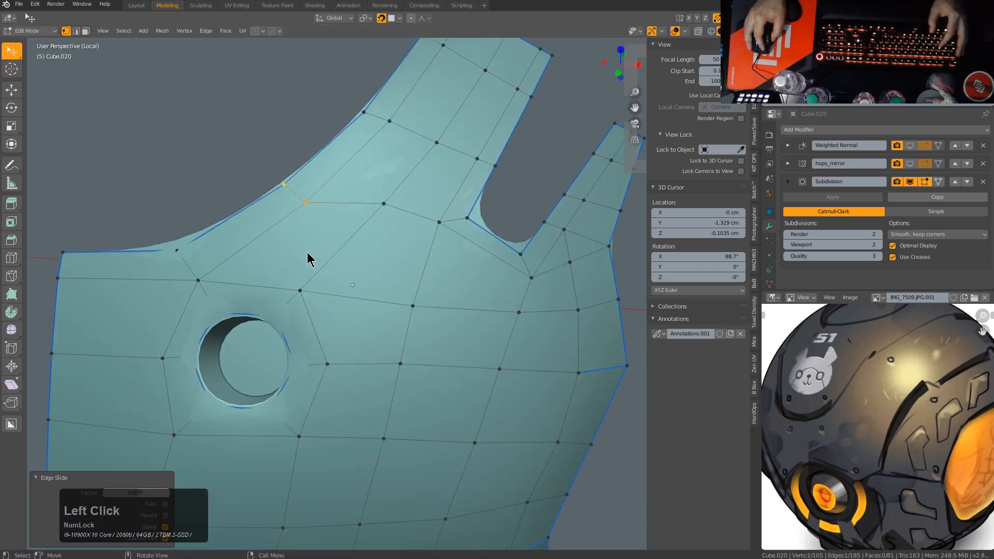
click(301, 283)
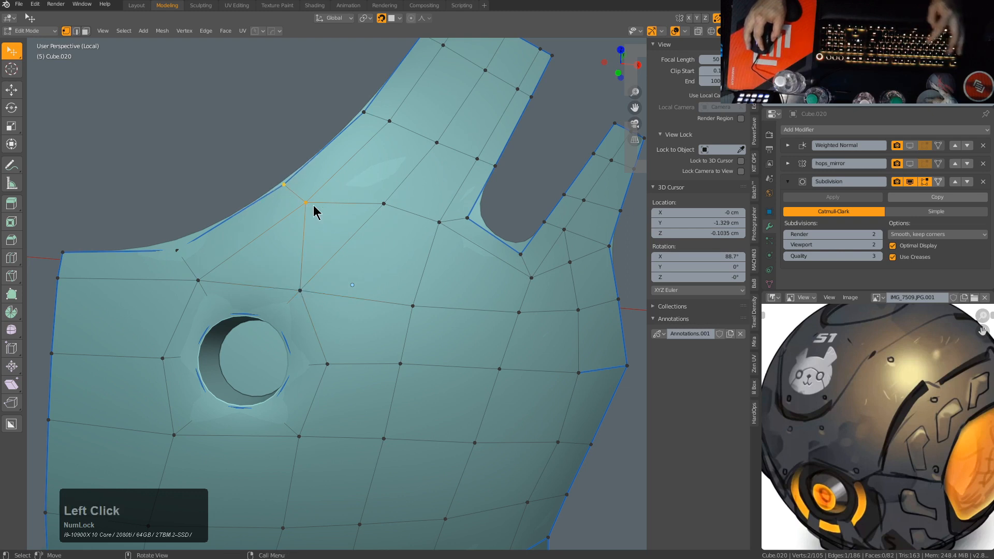
scroll(376, 242, down, 1)
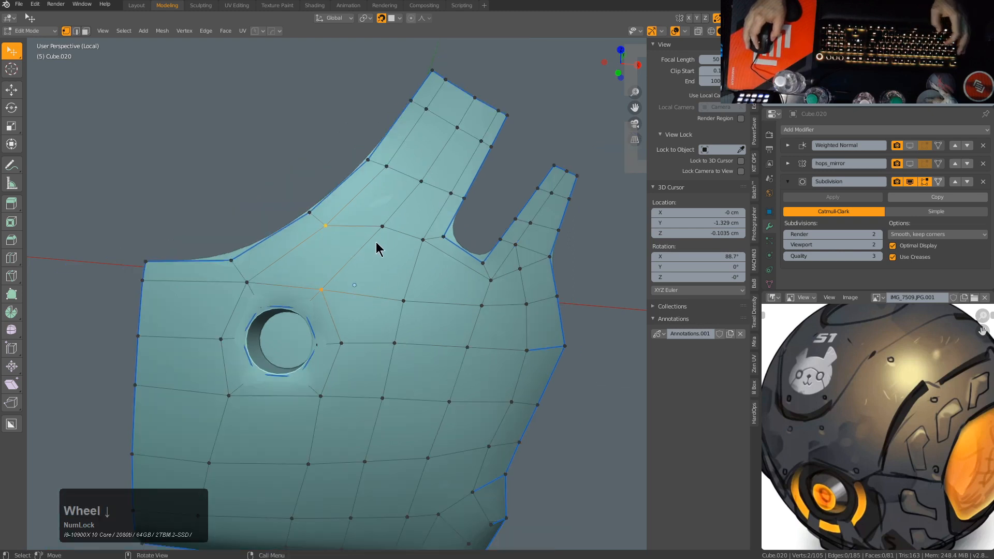
Step: Slide the vertices between the upper curved border and the hole along their edges to even the spacing toward the long prong
key(g)
key(g)
click(366, 246)
click(335, 231)
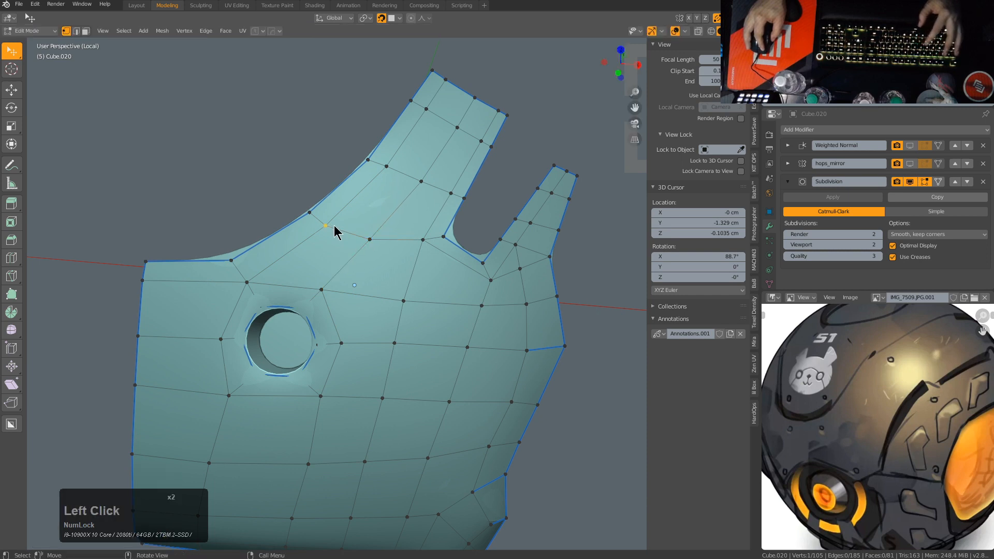
key(g)
key(g)
click(315, 211)
click(367, 161)
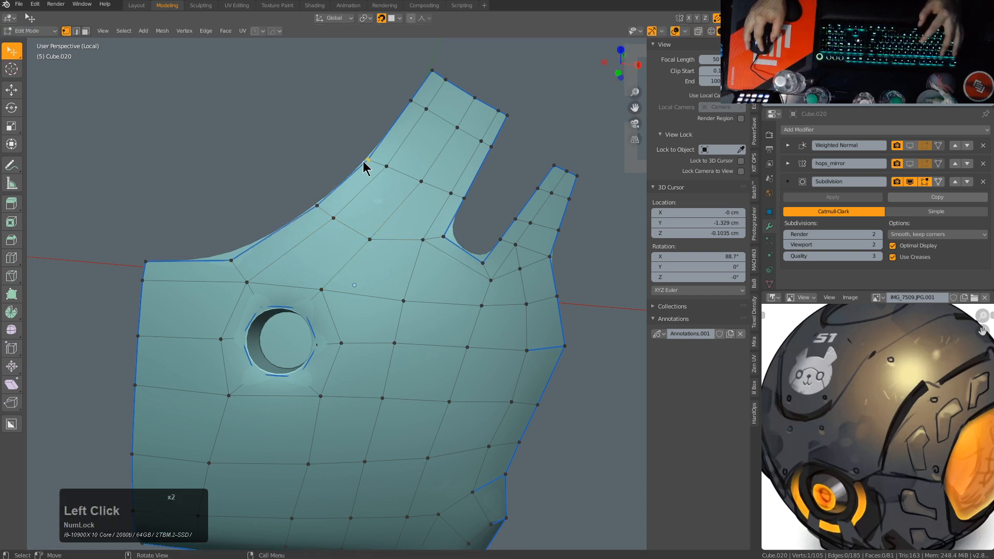
key(g)
key(g)
click(370, 157)
Step: Add a single loop cut around the hole's inner wall, slid up close to the outer rim
scroll(409, 283, down, 3)
key(Tab)
mouse_move(427, 284)
middle_down()
mouse_move(407, 259)
mouse_move(417, 273)
middle_up()
scroll(418, 273, up, 1)
key(Tab)
alt+middle_click(343, 282)
scroll(343, 269, up, 3)
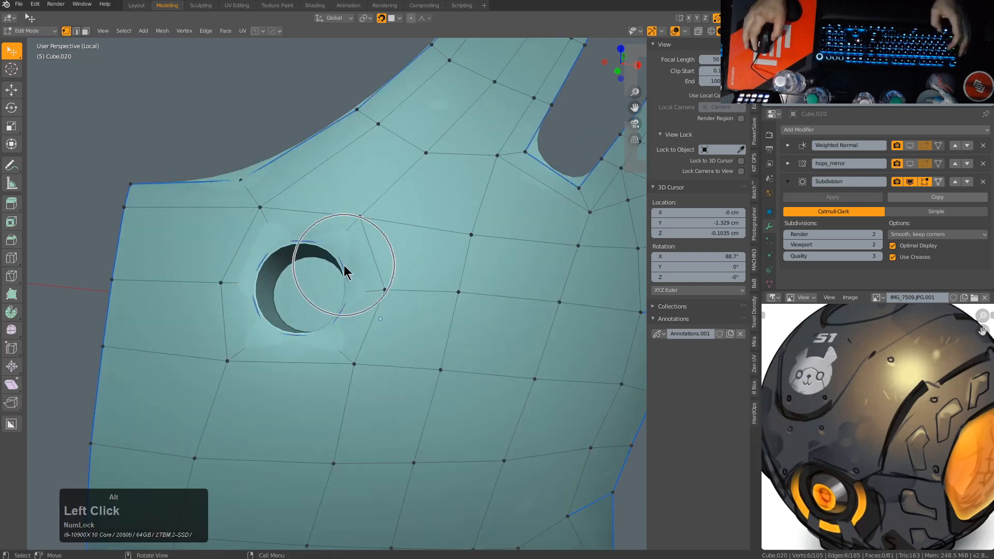
key(KP_Decimal)
scroll(415, 271, down, 5)
middle_drag(436, 249, 464, 228)
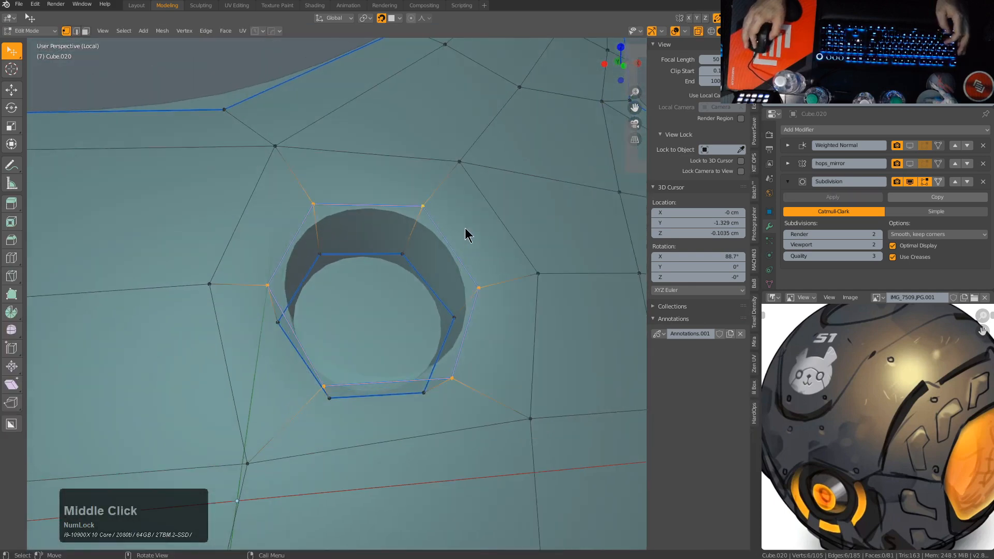
scroll(464, 227, up, 1)
key(ctrl+r)
click(425, 205)
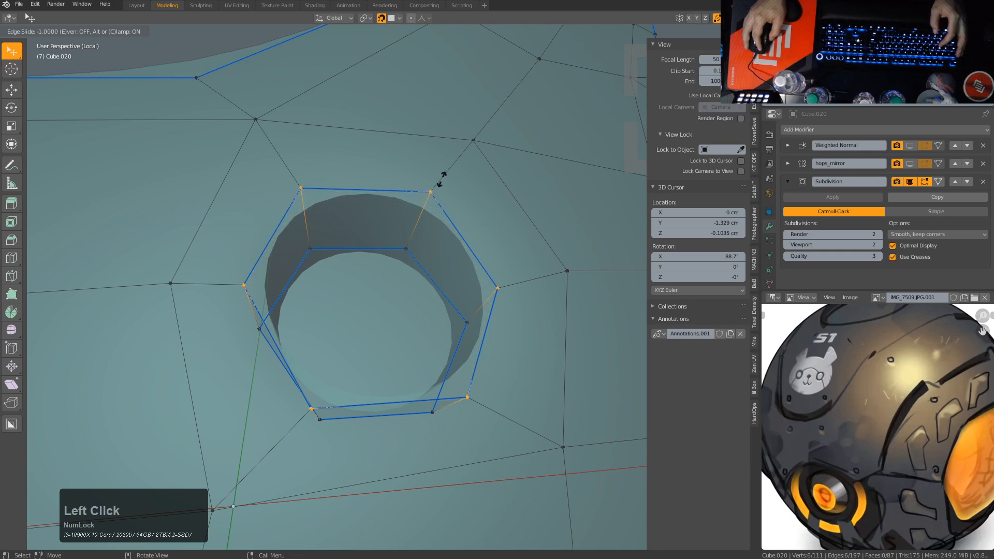
click(440, 189)
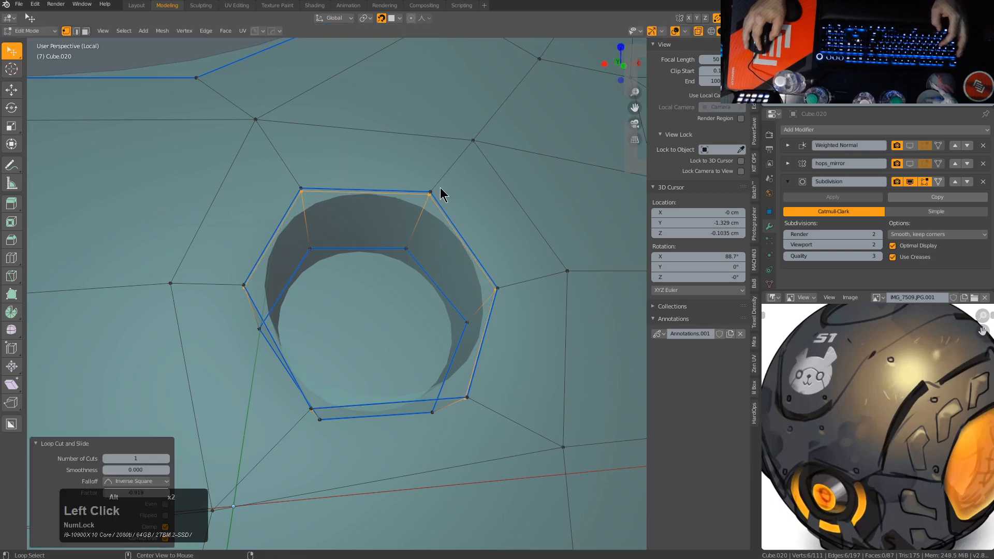
Step: Edge-slide the hole's outer rim loop outward by a factor of about 0.90 and scale it to about 0.63
key(g)
key(g)
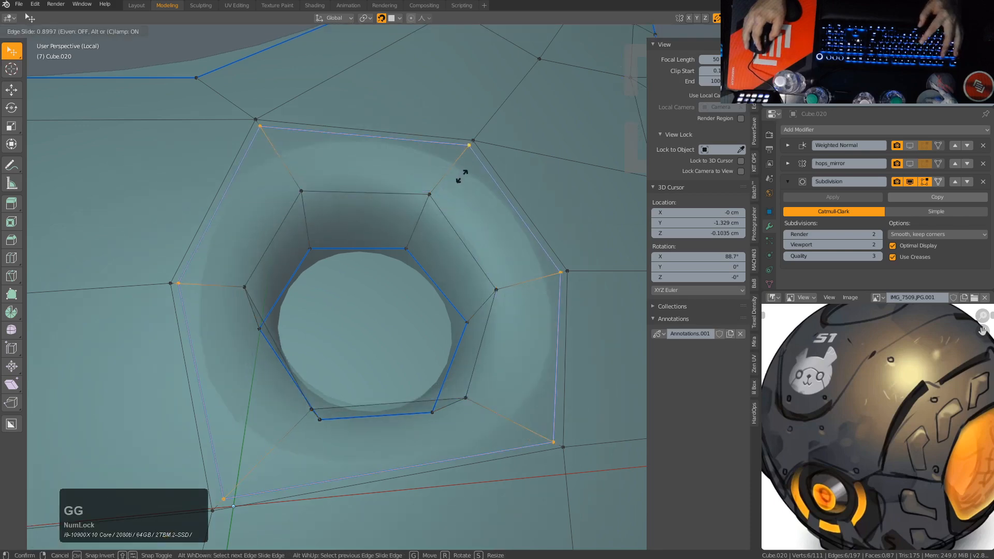
click(461, 175)
key(s)
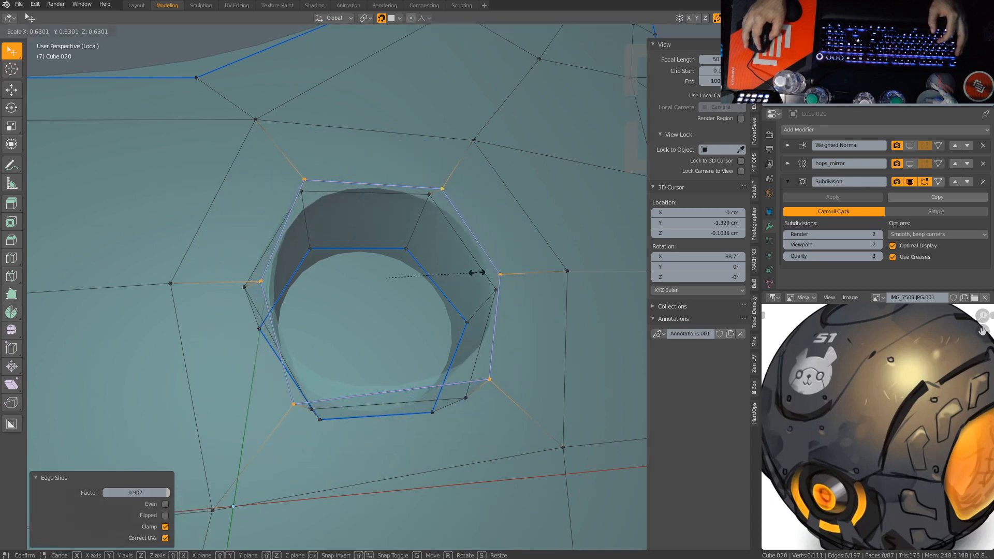
click(476, 277)
mouse_move(477, 276)
middle_down()
mouse_move(515, 322)
mouse_move(417, 313)
mouse_move(417, 276)
mouse_move(434, 327)
middle_up()
key(g)
key(g)
right_click(478, 325)
key(alt+z)
scroll(434, 327, down, 1)
key(alt+z)
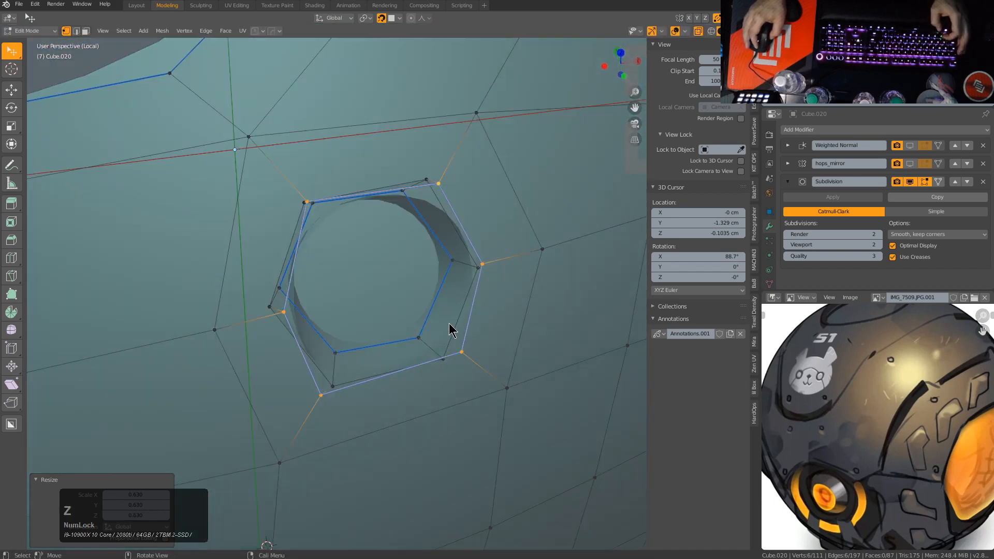
Step: Select the hole's bottom face, grow the selection to its surrounding wall and delete these faces
click(448, 323)
key(3)
click(395, 290)
key(alt+z)
click(368, 277)
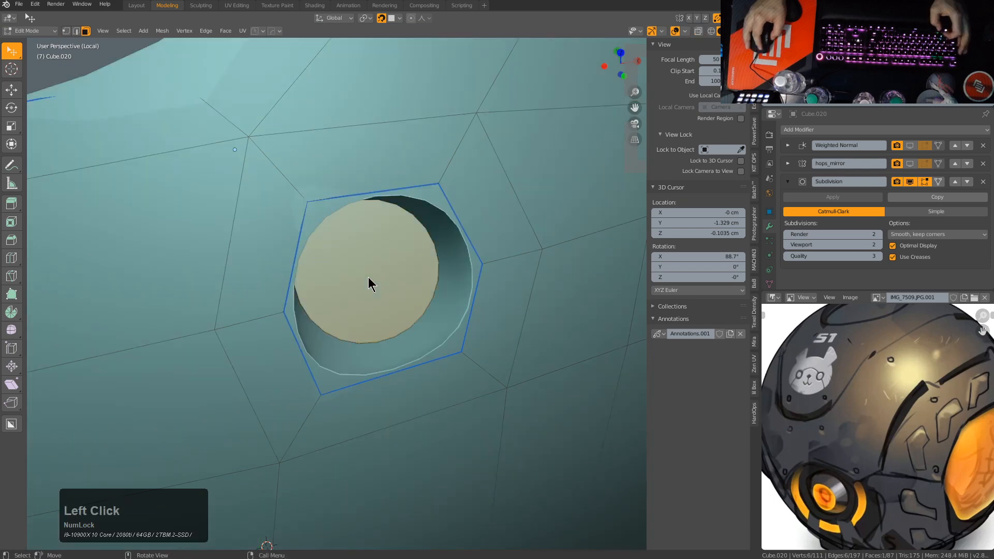
key(ctrl+KP_Add)
key(alt+z)
middle_drag(370, 277, 397, 290)
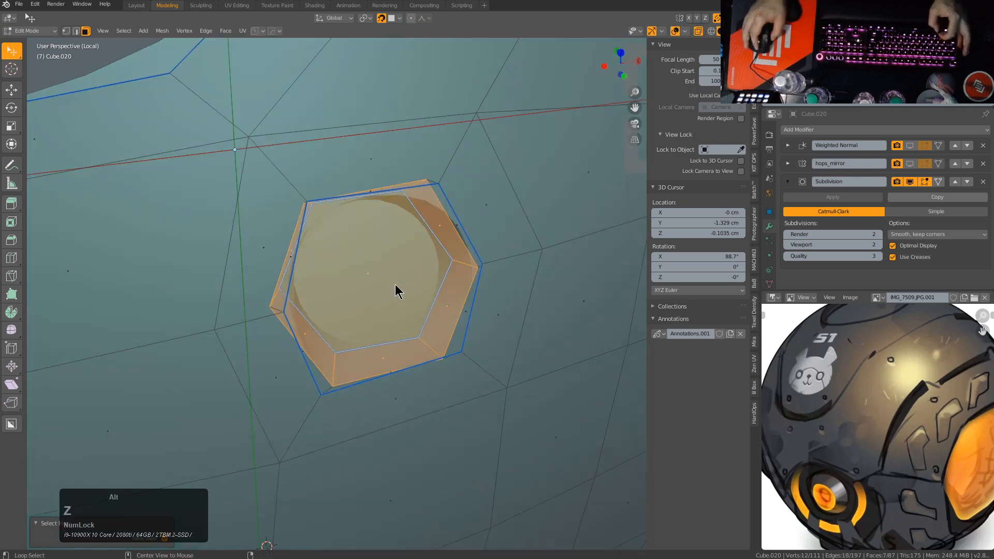
key(x)
click(411, 324)
Step: Select the hole's open rim loop and reshape it into a regular circle
key(alt+z)
middle_drag(411, 328, 410, 245)
key(1)
alt+click(393, 197)
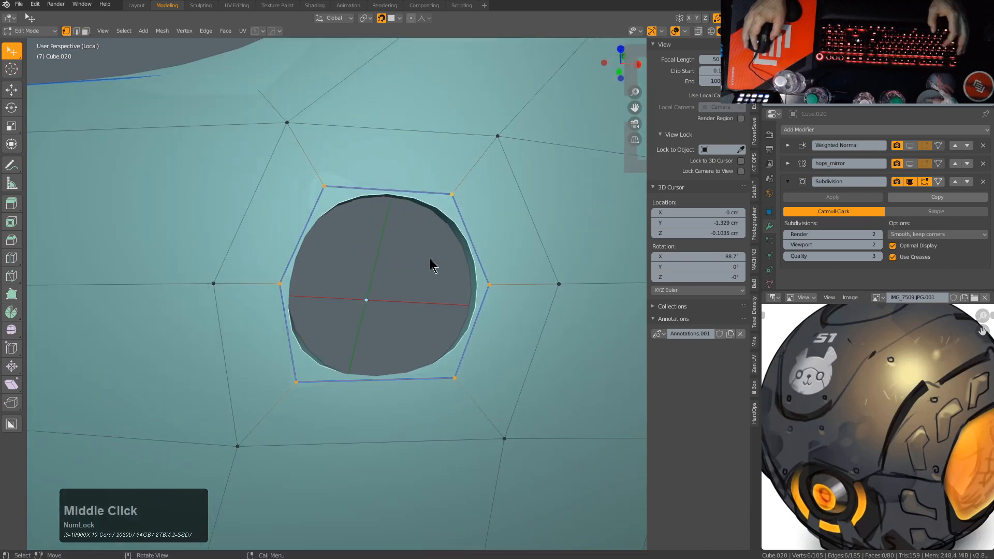
right_click(455, 211)
click(494, 217)
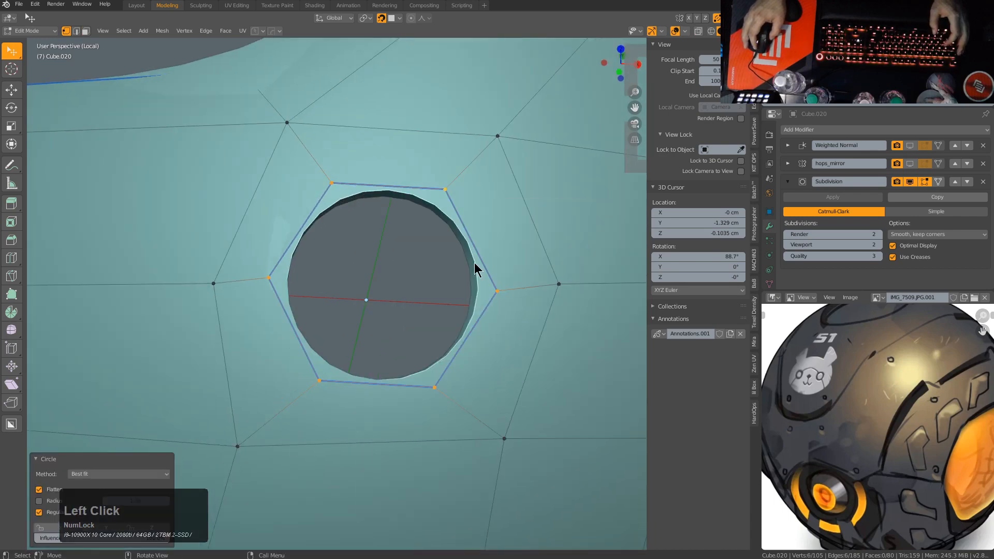
Step: Extrude the circular rim inward along its normals to form the hole's wall, and cap its inner end with a face
middle_drag(474, 263, 518, 250)
key(e)
right_click(509, 281)
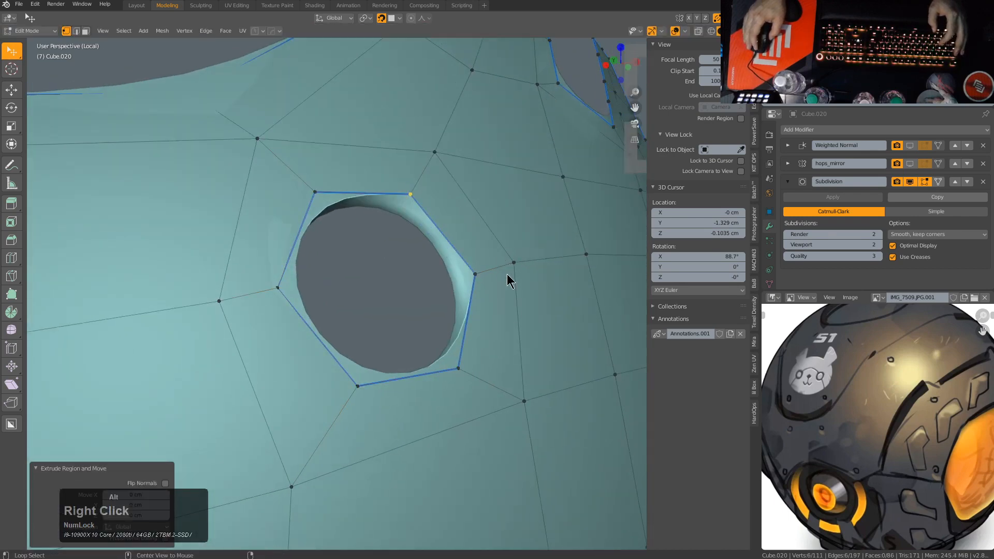
key(alt+s)
click(501, 317)
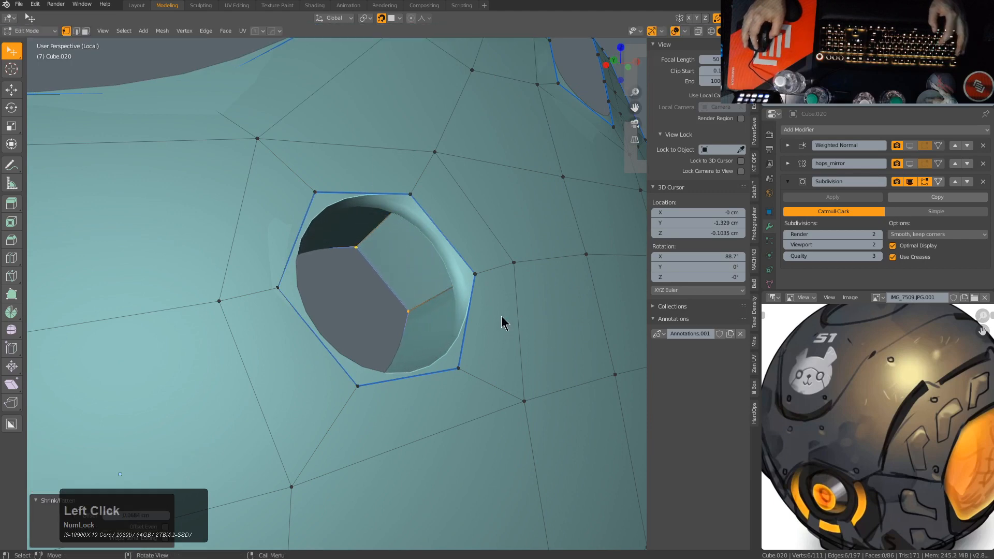
middle_drag(501, 317, 463, 292)
key(f)
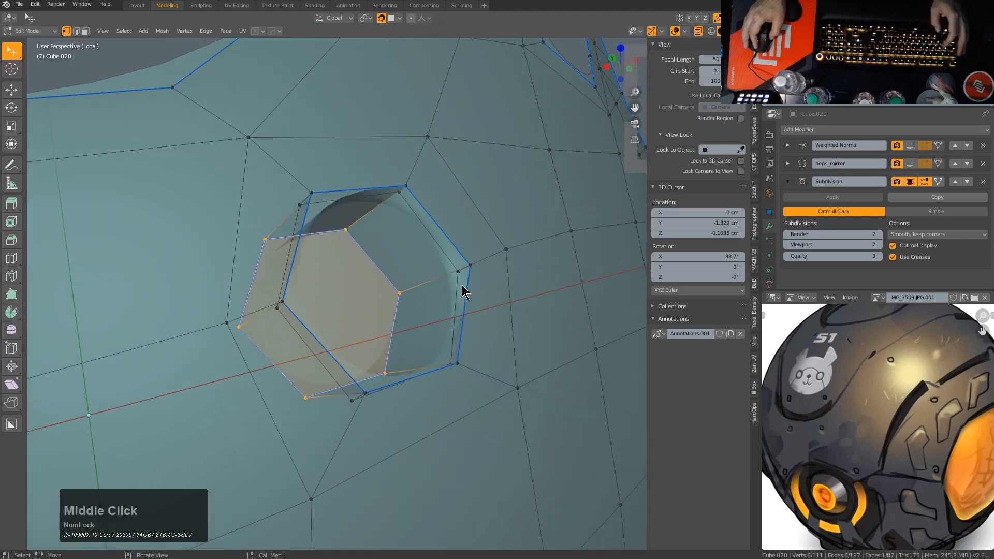
Step: Delete the vertices of the leftover old loop just behind the hole's rim
alt+click(428, 233)
key(ctrl+x)
key(x)
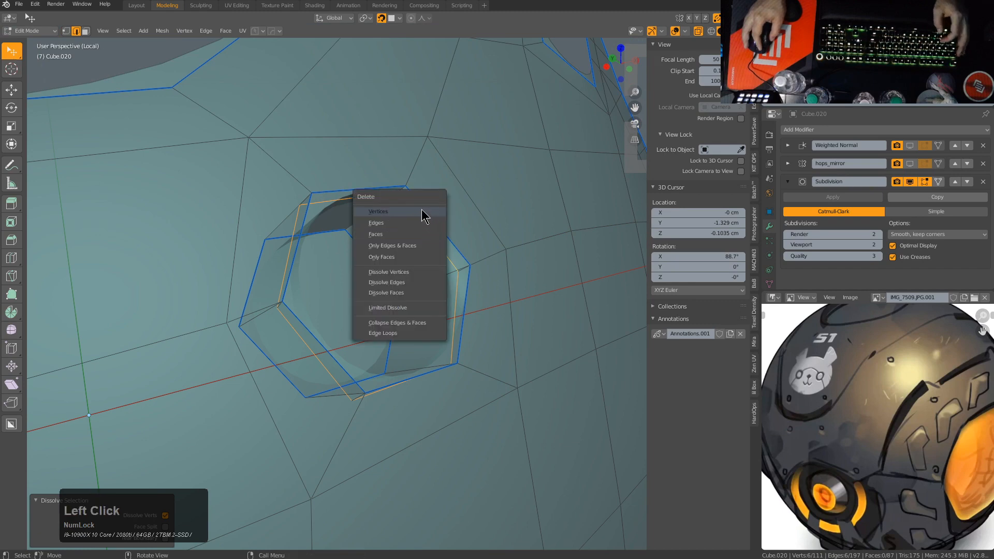
click(422, 209)
middle_drag(441, 264, 475, 304)
Step: Recalculate the normals of the entire panel mesh
key(alt+z)
key(a)
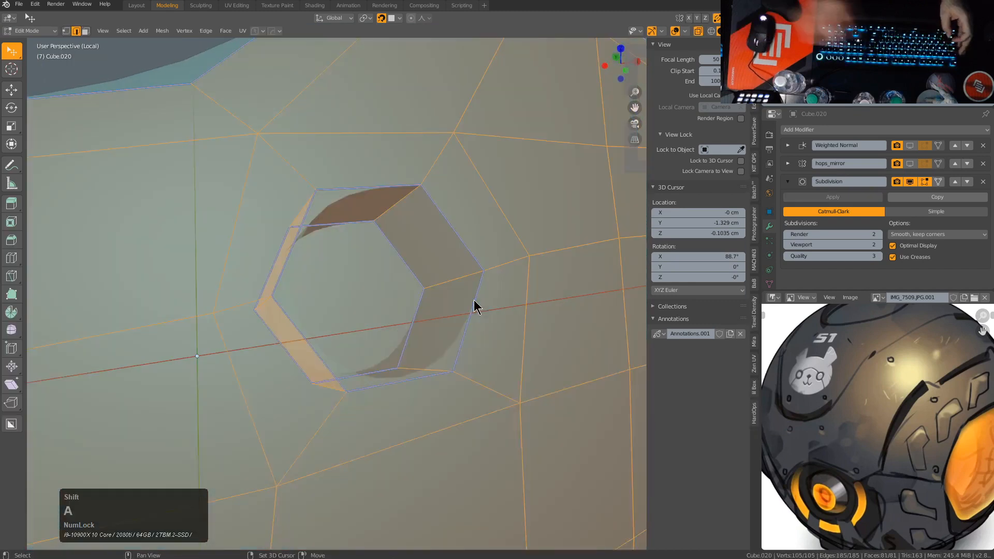
key(shift+n)
key(Tab)
key(alt+z)
Step: Try recalculating the normals of two faces on the hole's inner wall with the Inside option on
middle_drag(450, 250, 490, 255)
key(Tab)
click(401, 223)
key(q)
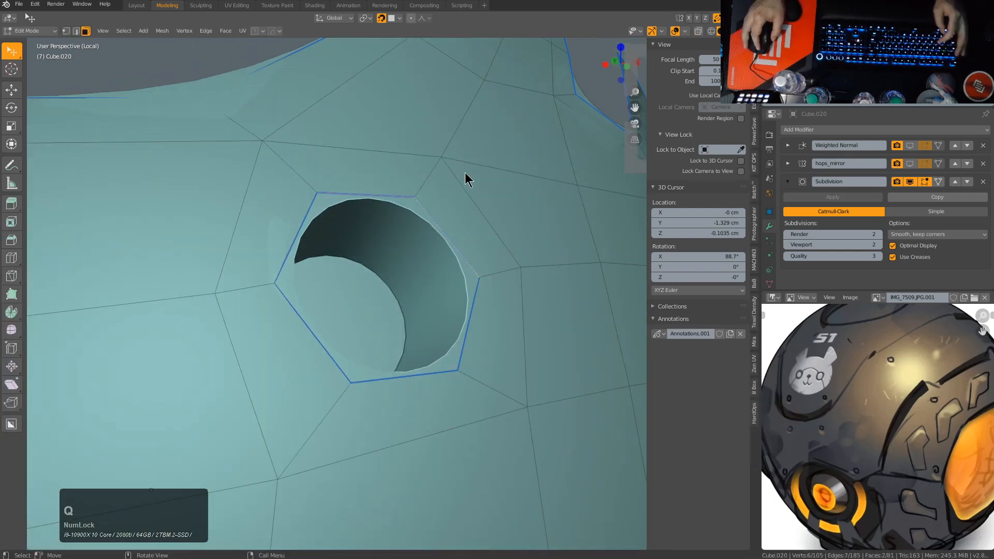
key(shift+n)
key(F9)
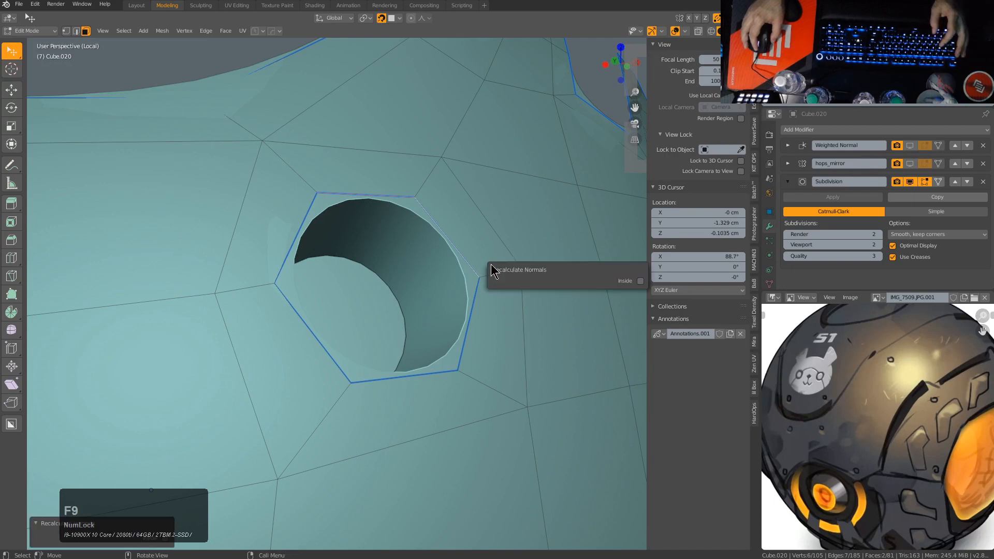
click(640, 281)
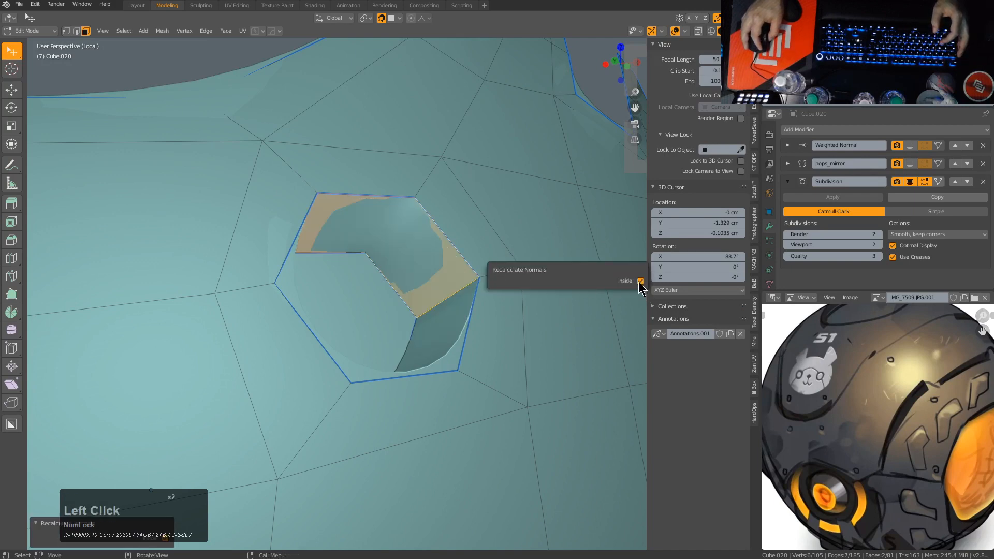
Step: Select the whole mesh again and recalculate its normals to make the hole's wall consistent
key(Tab)
middle_drag(391, 259, 459, 288)
key(Tab)
key(a)
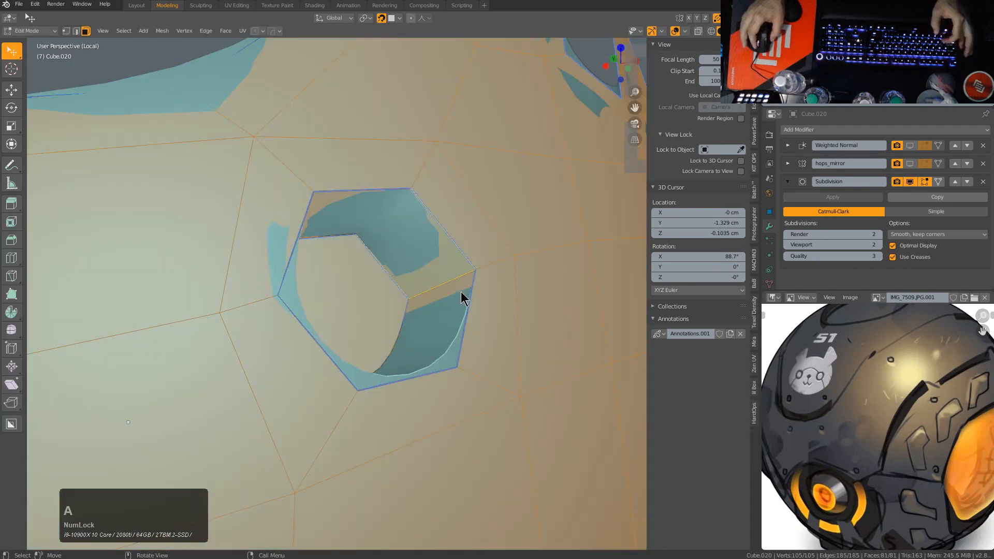
key(shift+n)
key(Tab)
Step: Compare the hole's roundness with the panel's viewport subdivision at level 1 and level 2
scroll(446, 269, down, 4)
middle_drag(446, 270, 466, 379)
scroll(430, 346, down, 2)
shift+middle_drag(344, 304, 386, 339)
scroll(423, 286, up, 2)
ctrl+click(423, 287)
key(ctrl+1)
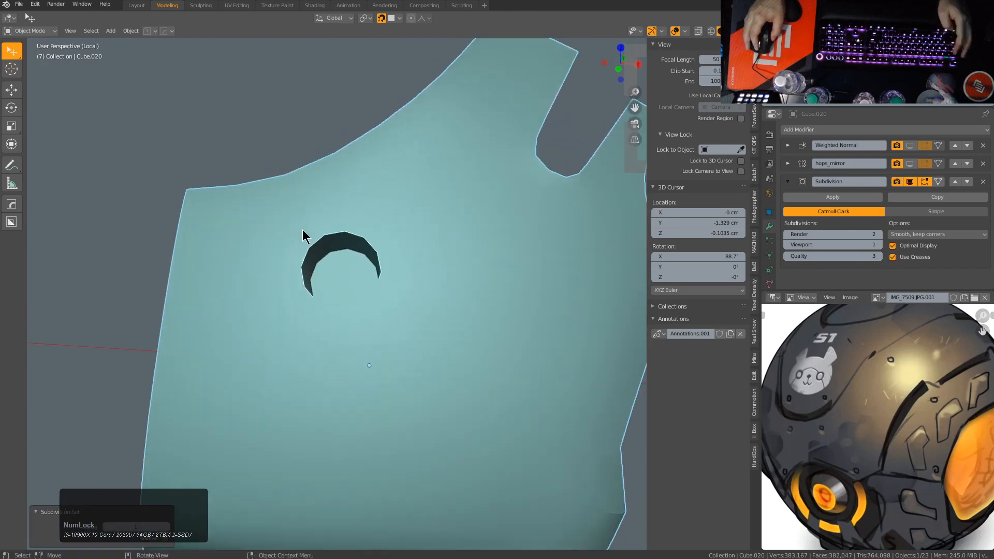
scroll(308, 228, up, 4)
key(ctrl+2)
scroll(291, 203, down, 2)
scroll(357, 223, down, 1)
middle_drag(370, 298, 389, 275)
Step: Push the hole's bottom face along its normal and scale it to about 0.70 to taper the wall
key(Tab)
key(3)
click(370, 274)
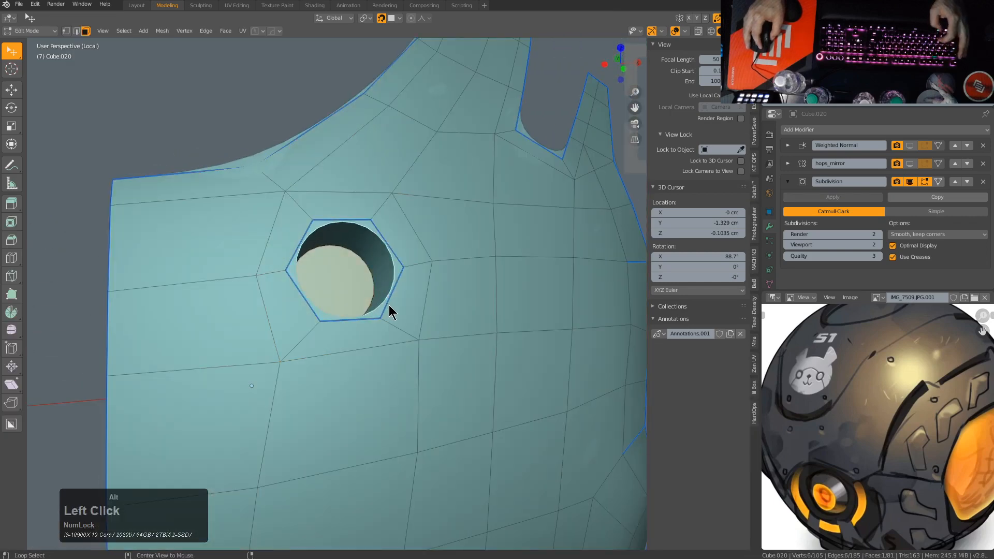
key(alt+s)
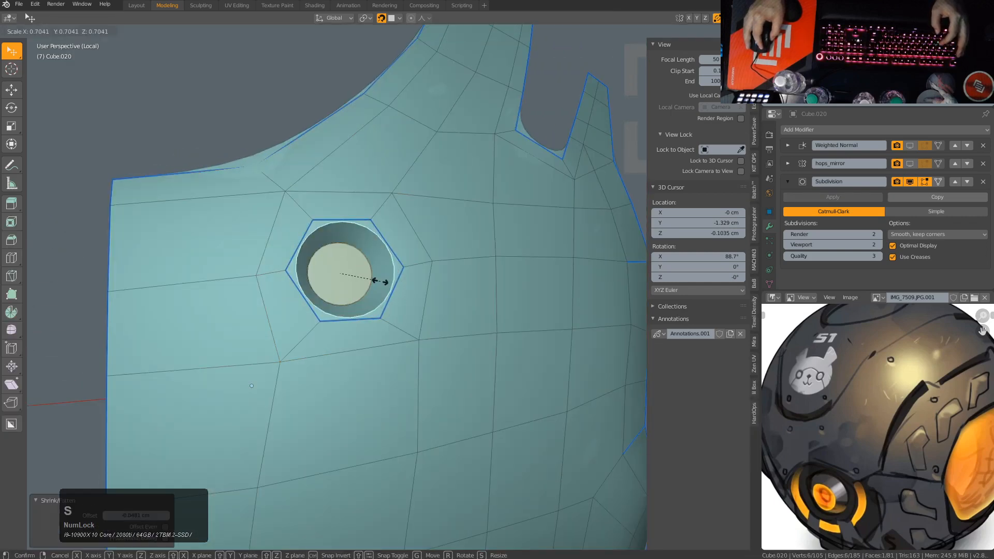
click(383, 281)
Step: Extrude a four-sided face in the panel's lower area, scale it to about 0.65 and sink it into a test pocket
scroll(424, 311, down, 5)
key(3)
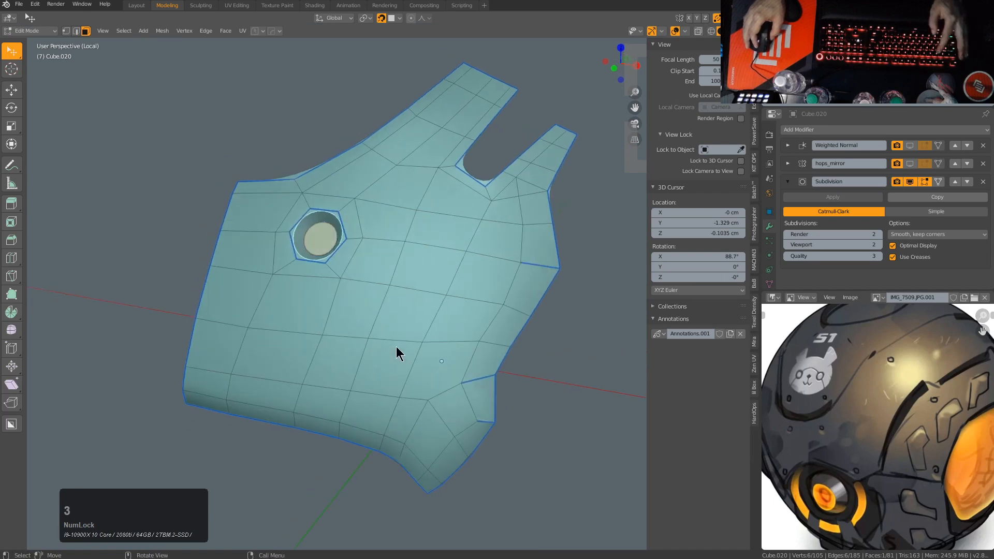
click(404, 370)
scroll(481, 368, up, 3)
key(e)
right_click(479, 364)
key(s)
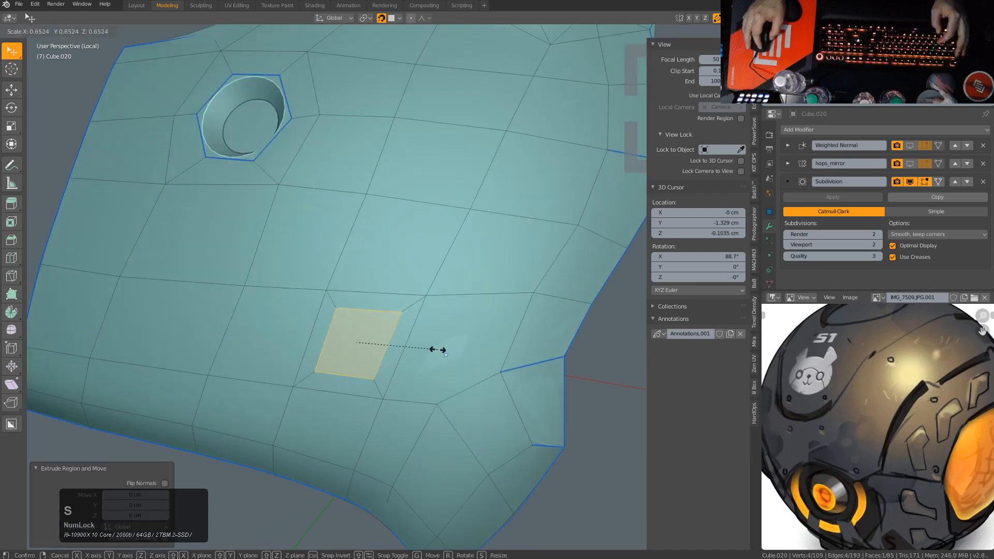
click(428, 348)
key(Tab)
scroll(409, 370, down, 1)
middle_drag(406, 363, 444, 333)
key(Tab)
scroll(433, 362, up, 4)
key(Tab)
Step: Examine the hole and test pocket with the panel's viewport subdivision at levels 1 and 0
scroll(440, 335, down, 2)
key(ctrl+1)
key(ctrl+0)
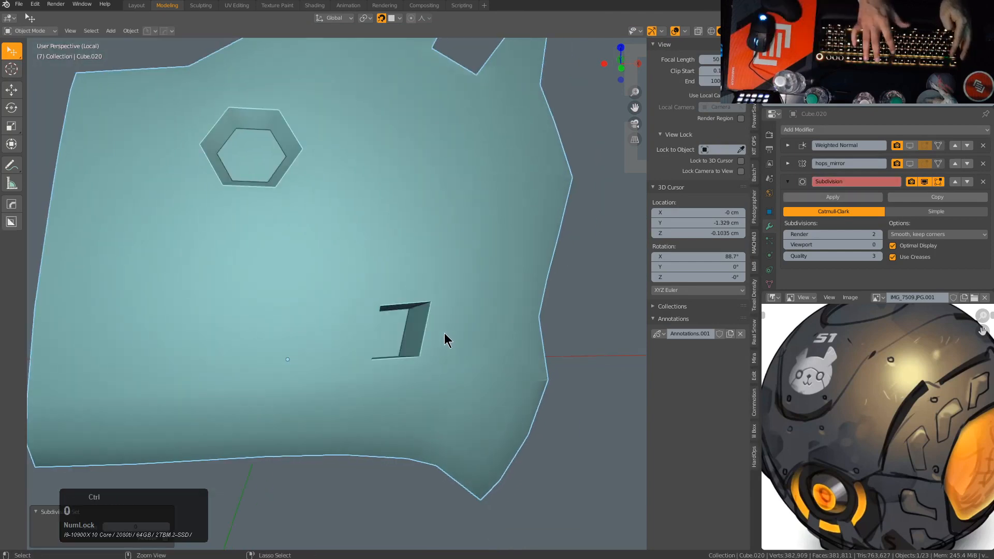
mouse_move(461, 335)
middle_down()
mouse_move(427, 325)
mouse_move(444, 354)
mouse_move(433, 353)
mouse_move(468, 326)
middle_up()
key(ctrl+4)
Step: Try removing the Subdivision modifier, undo the removal and set its viewport level to 2
click(982, 182)
key(Tab)
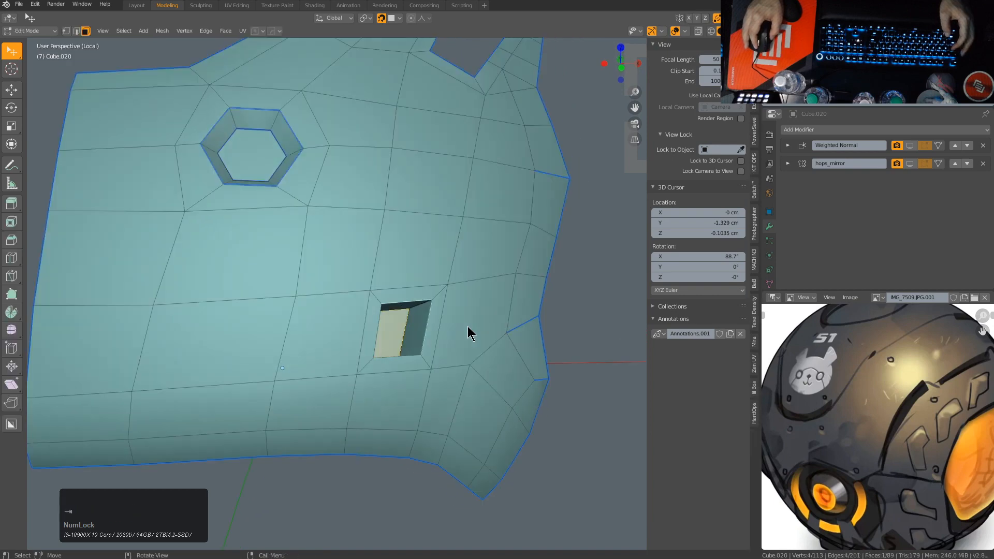
key(ctrl+z)
key(ctrl+z)
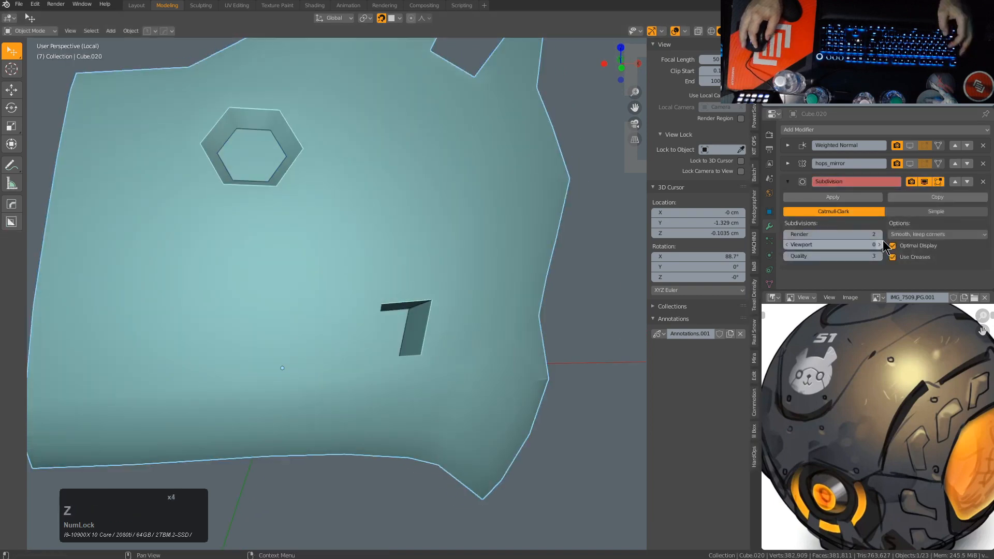
click(879, 244)
click(879, 244)
Step: Grow the selection over the test pocket and dissolve its faces into a single flat face
key(Tab)
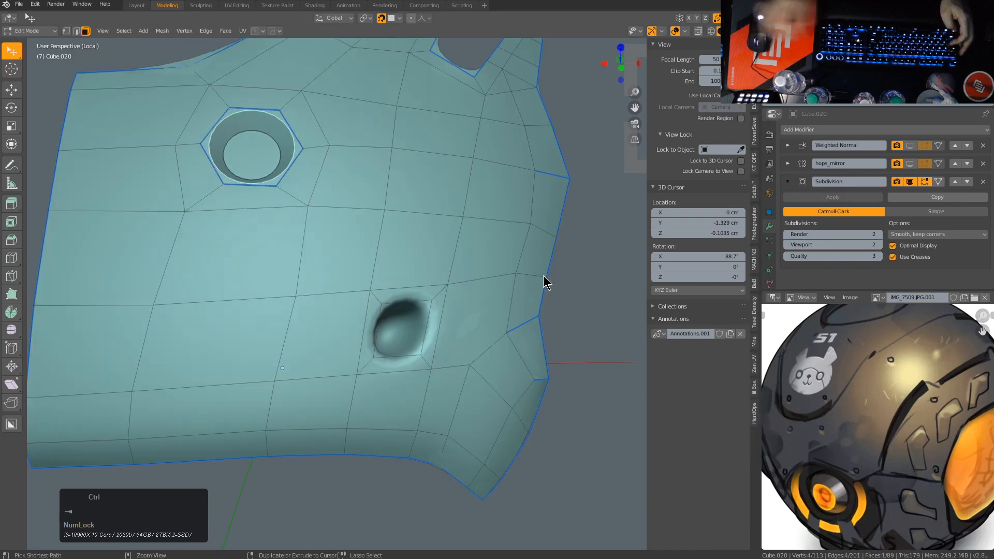
key(ctrl+KP_Add)
key(ctrl+x)
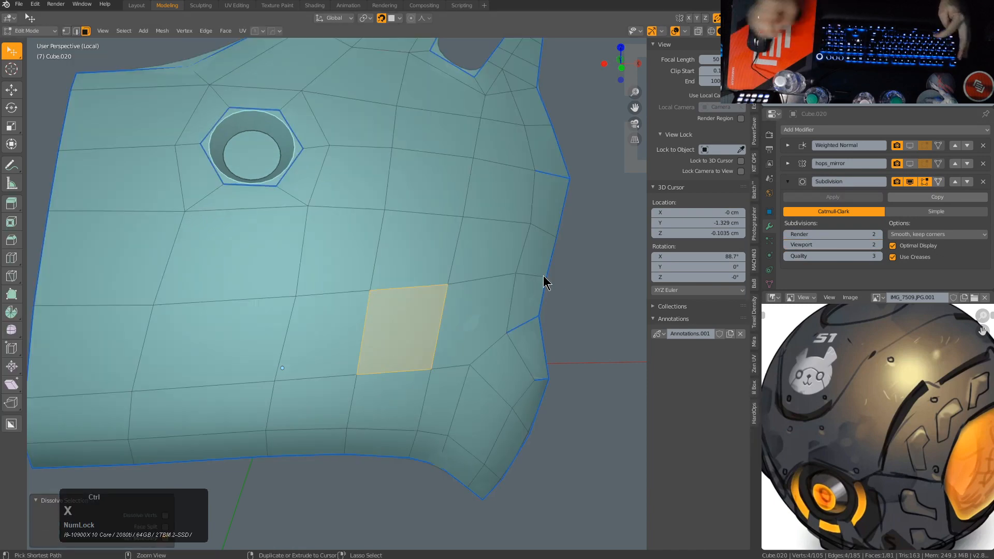
Step: Connect the vertex below the short prong to the outer border and to the vertex under the slot, and dissolve the vertex above it
middle_drag(544, 283, 409, 308)
scroll(388, 356, up, 5)
key(1)
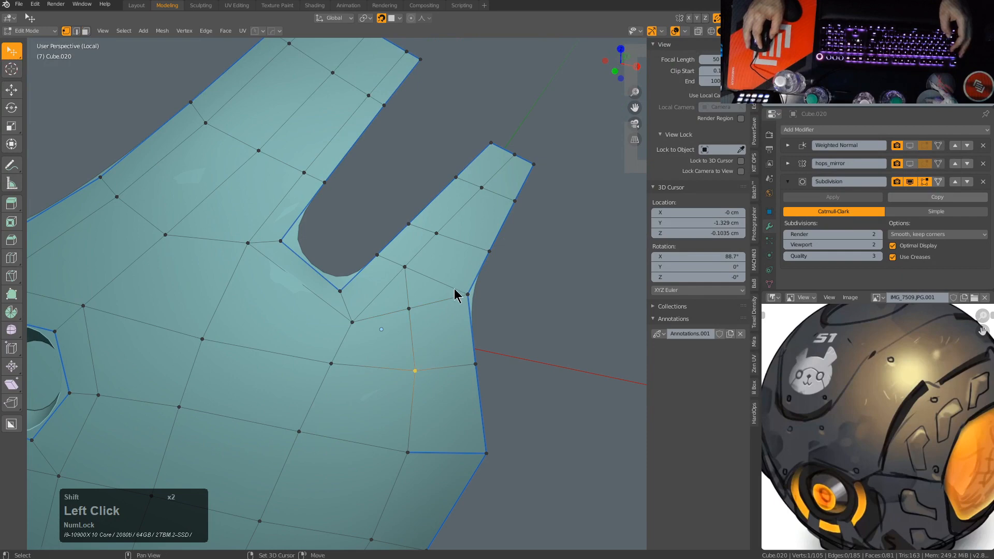
key(j)
click(355, 323)
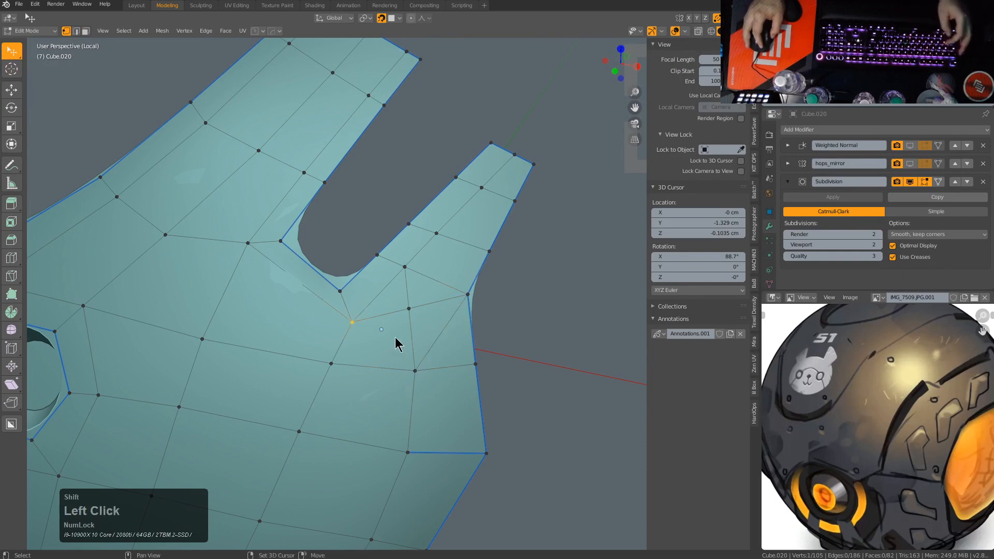
key(j)
click(407, 308)
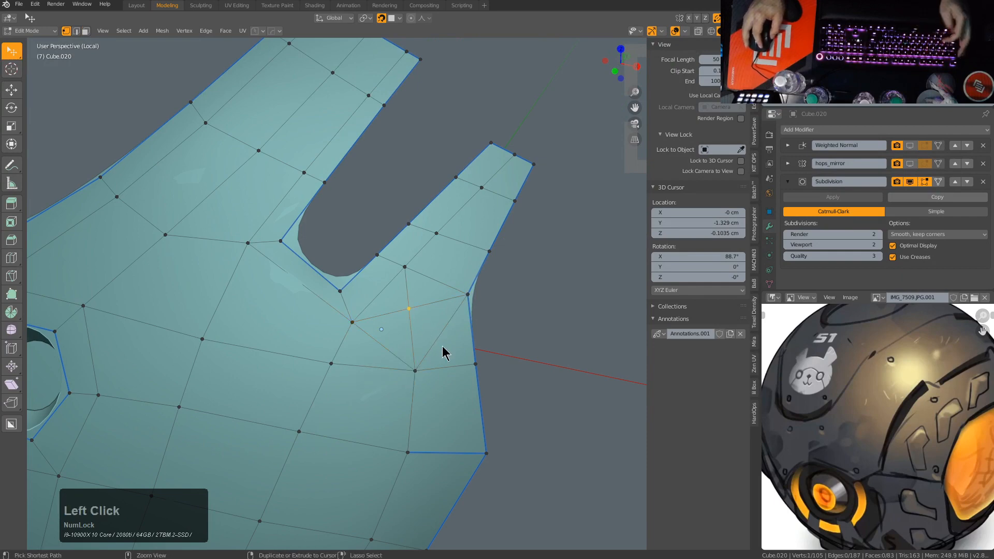
key(ctrl+x)
scroll(414, 343, down, 4)
key(alt+a)
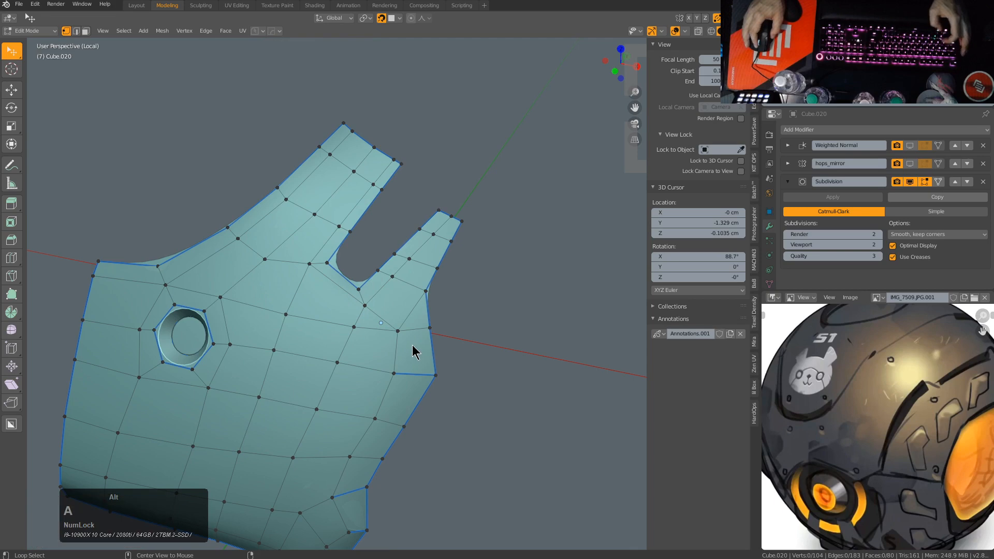
Step: Mark the edge running from the middle of the short prong's base to its outer border as sharp
middle_drag(412, 345, 410, 332)
scroll(410, 333, down, 2)
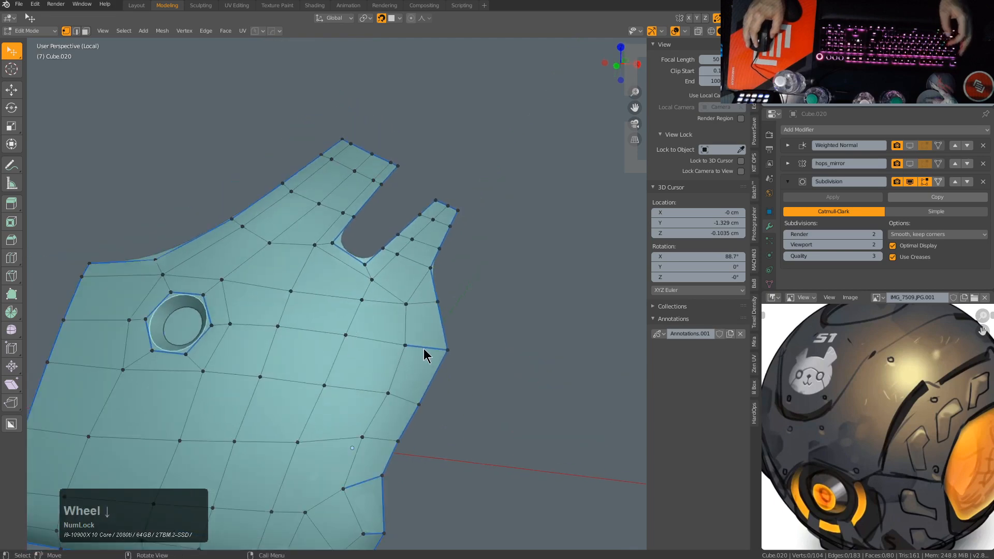
key(Tab)
scroll(419, 308, up, 2)
key(Tab)
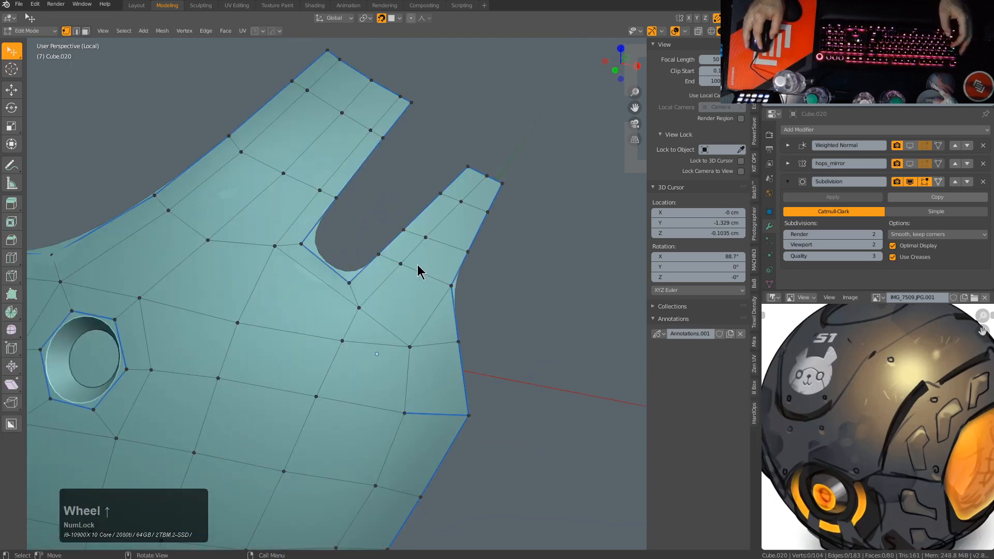
key(q)
click(569, 295)
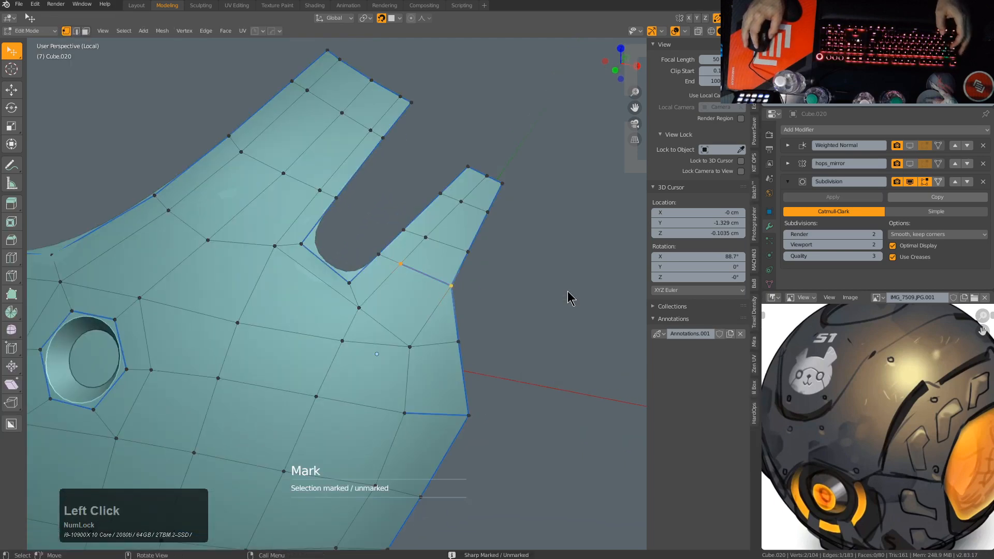
key(Tab)
middle_drag(452, 286, 363, 269)
Step: Mark the two short edges running inward from the slot's inner corners as sharp and check the smoothed panel
key(Tab)
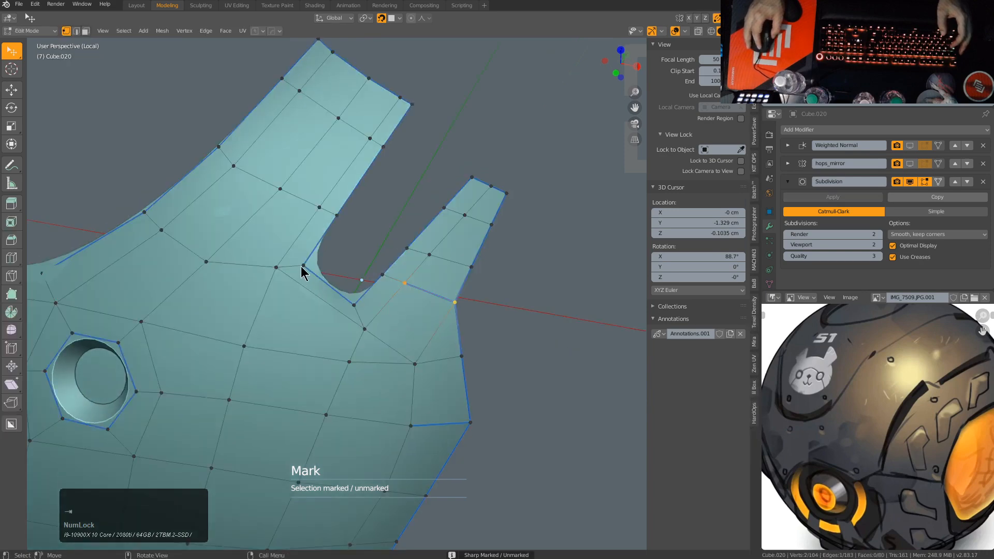
key(q)
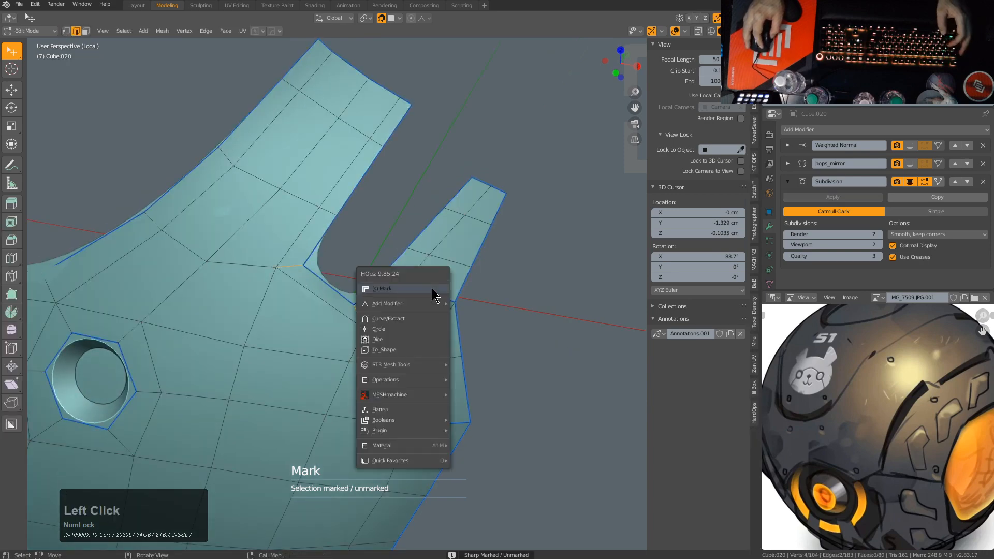
click(432, 289)
scroll(362, 282, down, 2)
key(Tab)
middle_drag(321, 268, 361, 287)
scroll(360, 300, down, 2)
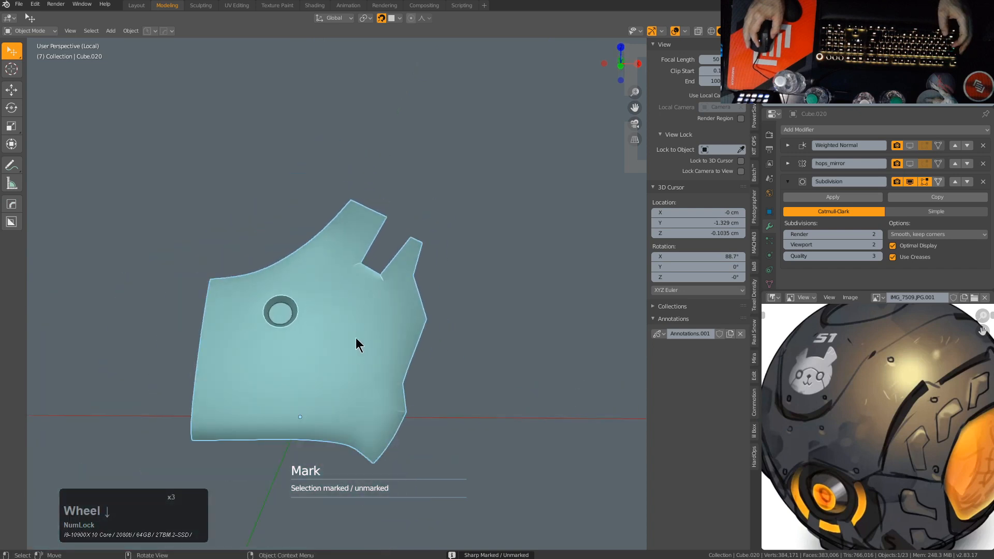
middle_drag(359, 344, 394, 331)
scroll(383, 306, up, 1)
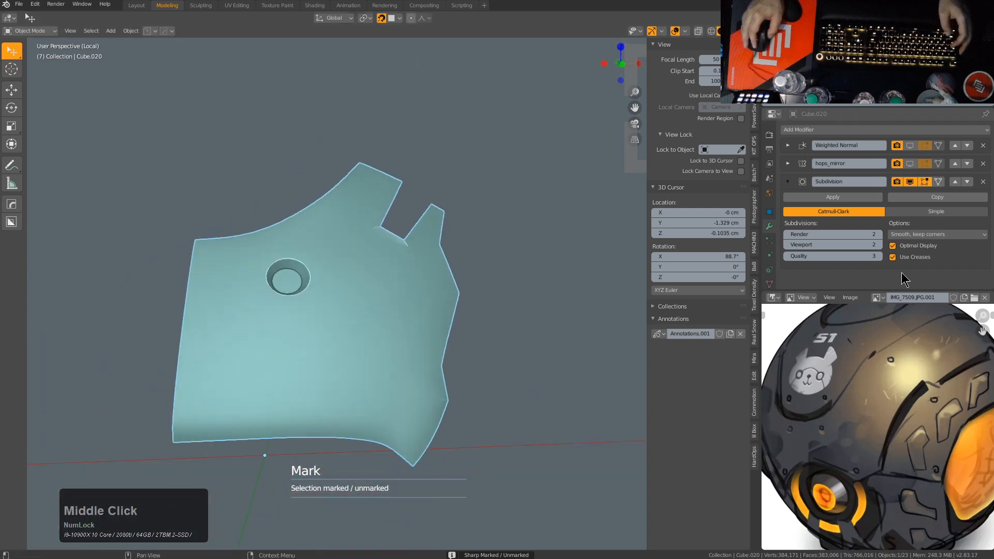
Step: Move the Subdivision modifier to the start of the modifier stack, set its viewport level to 1 and apply it
click(955, 181)
click(955, 163)
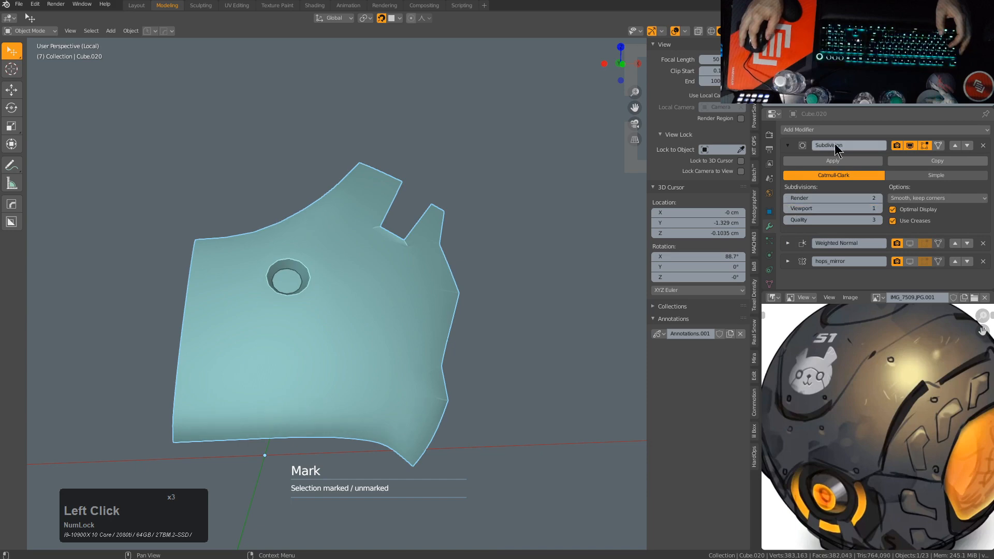
click(830, 161)
Step: Dissolve the middle edge loop of the hole's wall and the first edge loop surrounding the hole
middle_drag(369, 255, 426, 332)
scroll(373, 288, up, 3)
key(Tab)
scroll(425, 316, up, 3)
alt+click(404, 272)
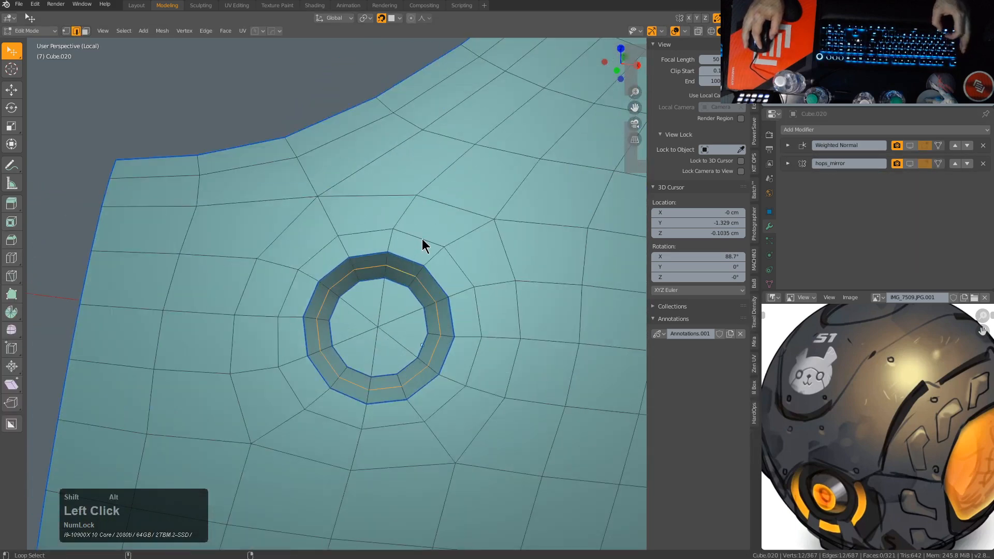
alt+shift+click(422, 238)
scroll(424, 268, down, 4)
key(ctrl+x)
Step: Dissolve the edge loop beside the panel's curved upper border and the one beside the long prong's slot side
alt+click(369, 204)
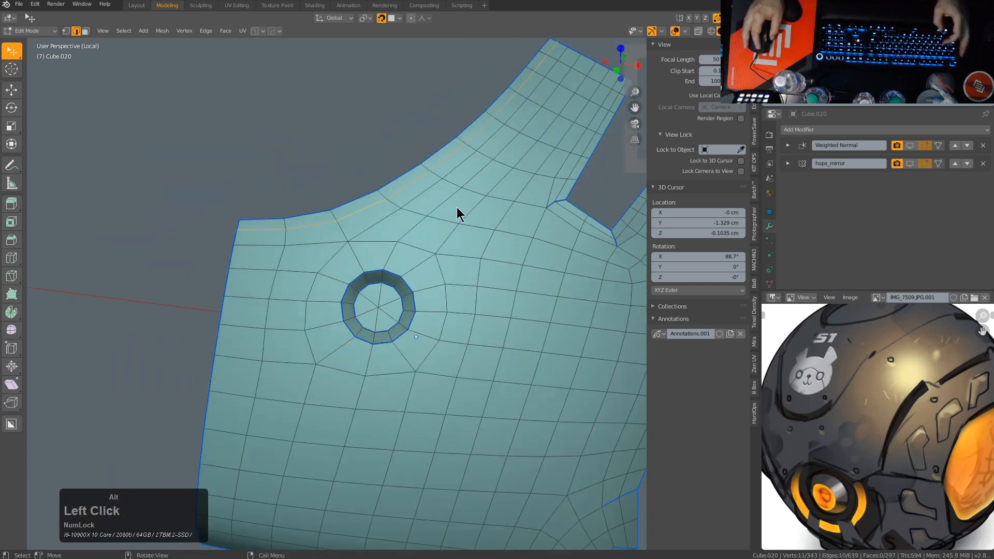
key(ctrl+x)
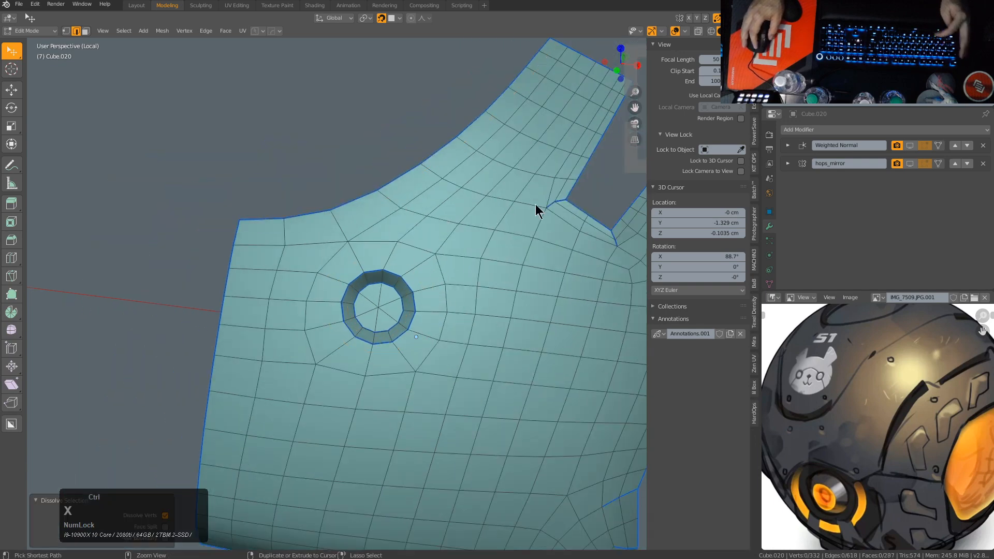
alt+click(567, 172)
key(ctrl+x)
Step: Dissolve two surplus edge loops near the panel's lower border and pointed lower corner
middle_drag(570, 214, 479, 265)
scroll(546, 263, down, 3)
scroll(479, 265, up, 1)
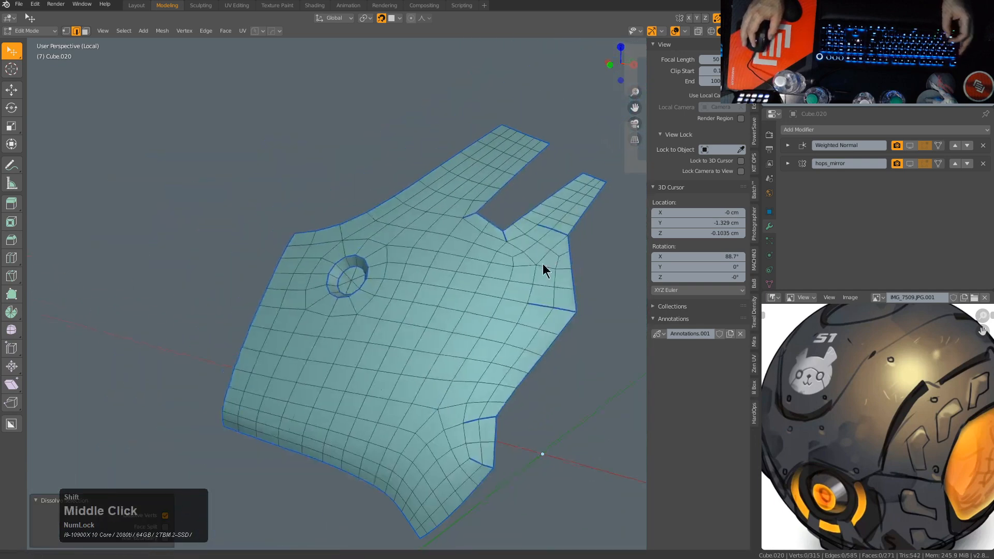
middle_drag(447, 387, 470, 302)
scroll(443, 344, up, 2)
alt+click(451, 331)
scroll(470, 302, up, 1)
key(ctrl+x)
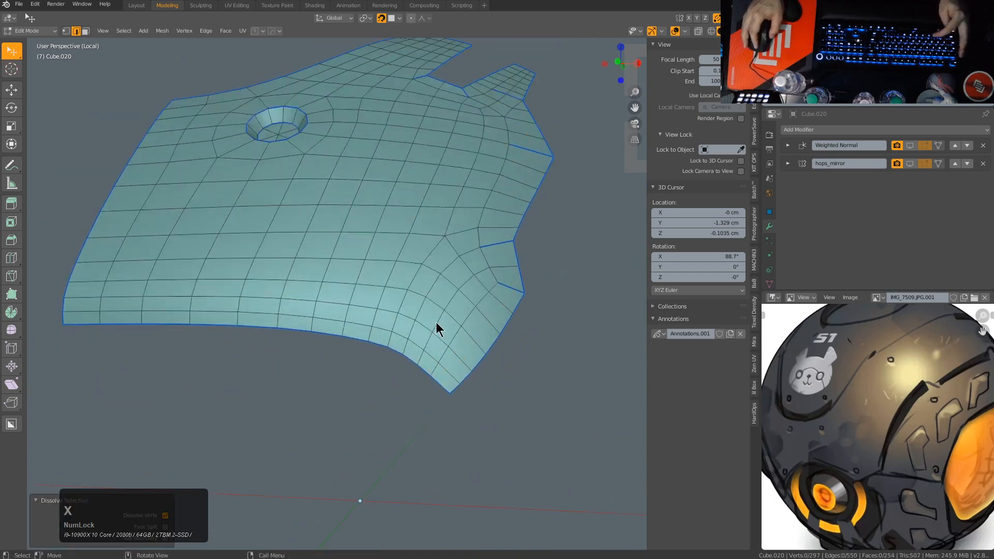
ctrl+click(427, 337)
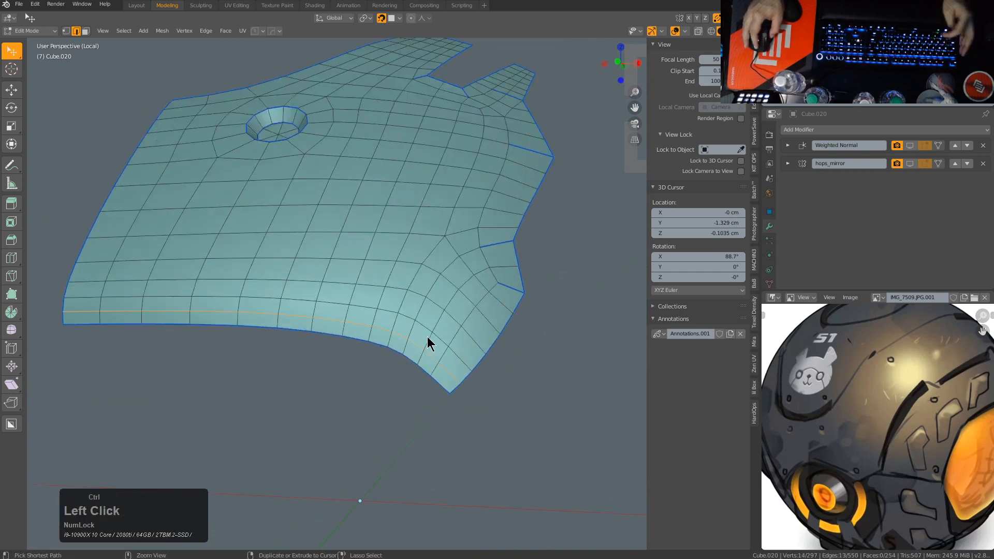
key(ctrl+x)
middle_drag(427, 336, 452, 367)
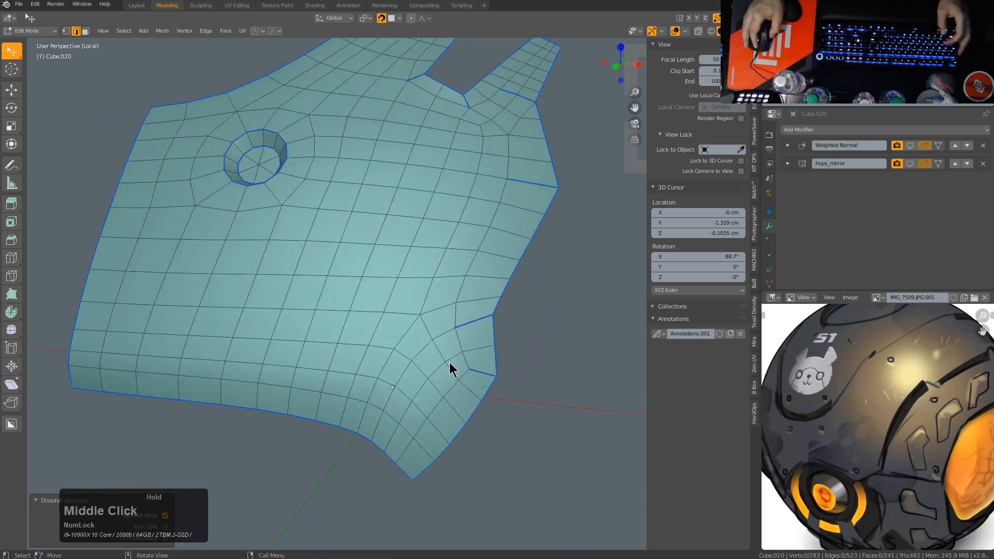
Step: Clear the sharp marking from the short inner edges at the outer border corners, the short prong's base and the slot corners
click(479, 372)
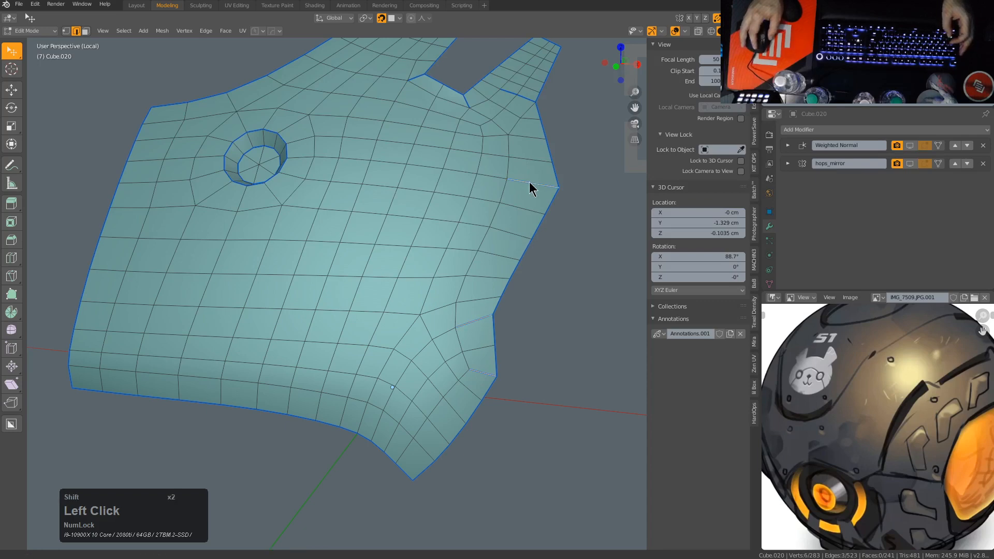
scroll(529, 182, up, 3)
shift+middle_drag(488, 249, 456, 324)
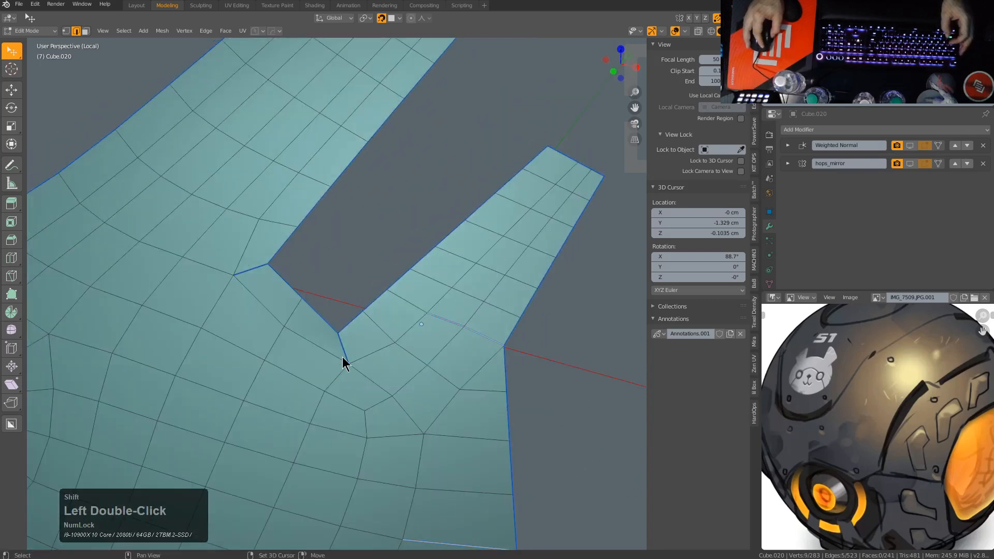
shift+click(252, 265)
key(q)
click(388, 279)
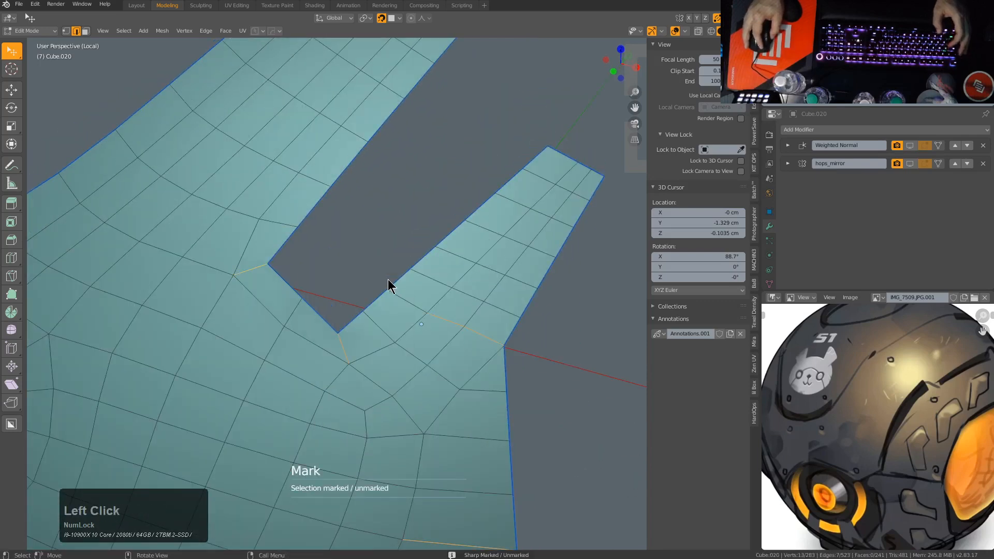
Step: Slide the two vertices just inside the slot's inner corners along their edges to even out the surrounding faces
key(g)
key(g)
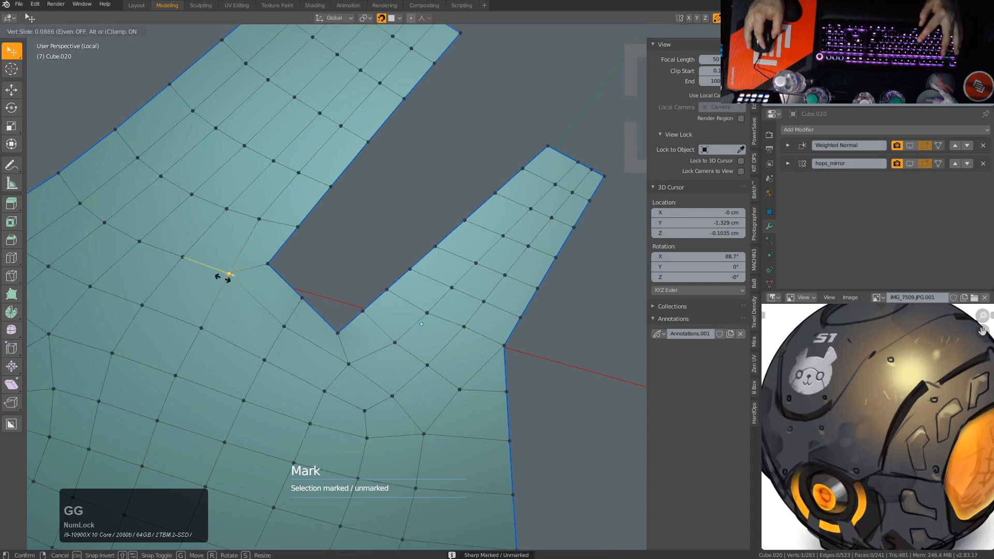
click(220, 282)
click(371, 373)
key(g)
key(g)
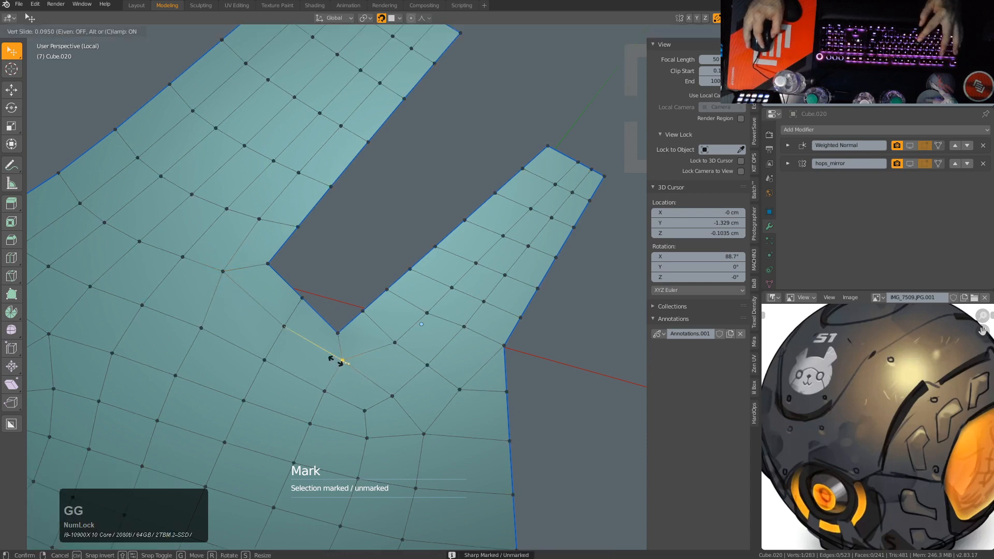
click(355, 362)
Step: Delete the centre vertex of the hole's floor and extrude the open rim inward, scaled to about 0.76
middle_drag(378, 352, 428, 343)
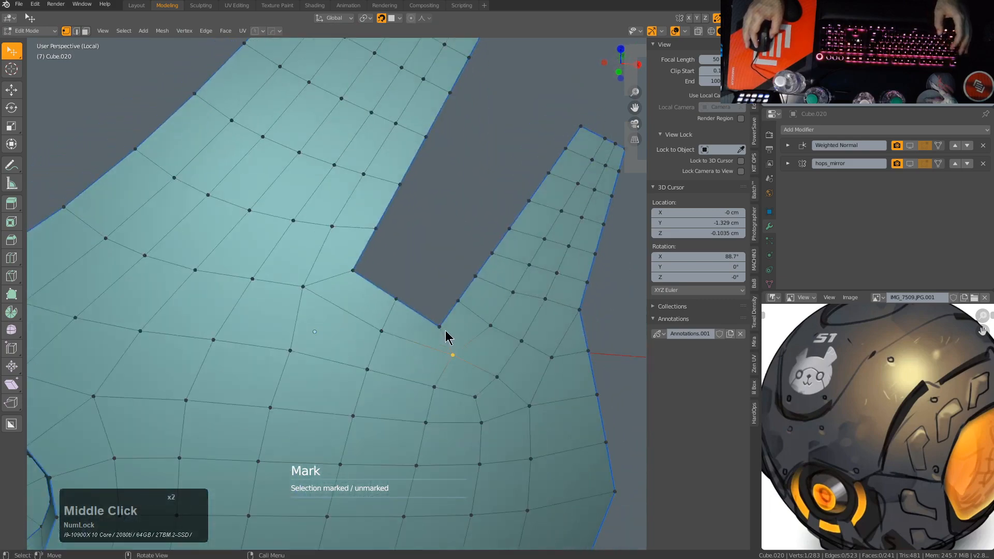
scroll(445, 334, down, 2)
scroll(377, 329, down, 2)
middle_drag(342, 339, 364, 308)
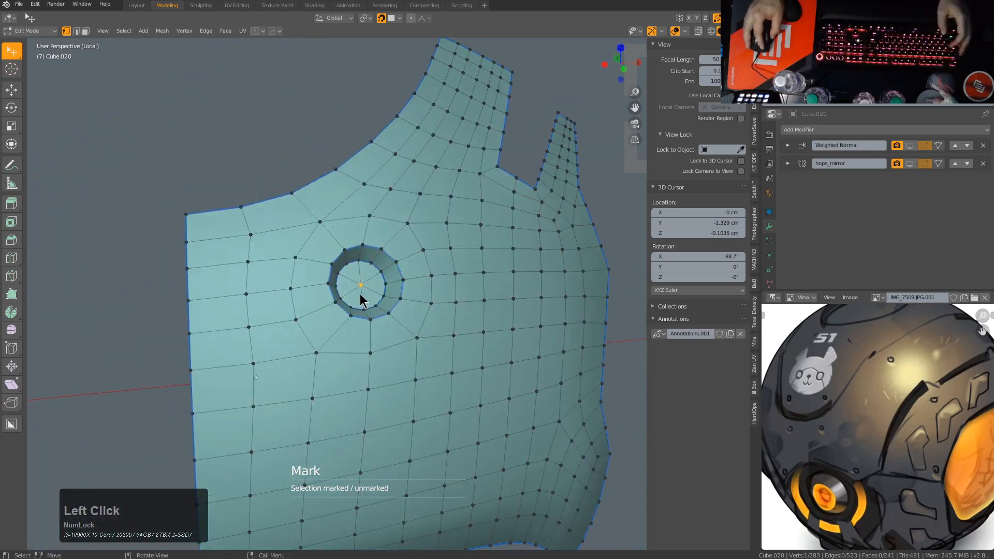
key(KP_Decimal)
key(x)
click(459, 287)
alt+click(404, 266)
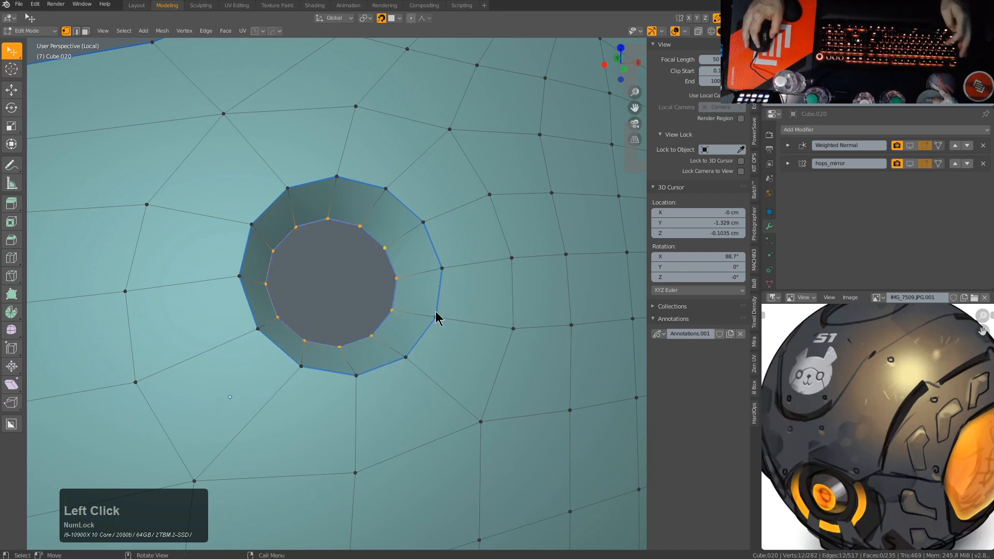
key(e)
right_click(437, 317)
key(s)
click(417, 316)
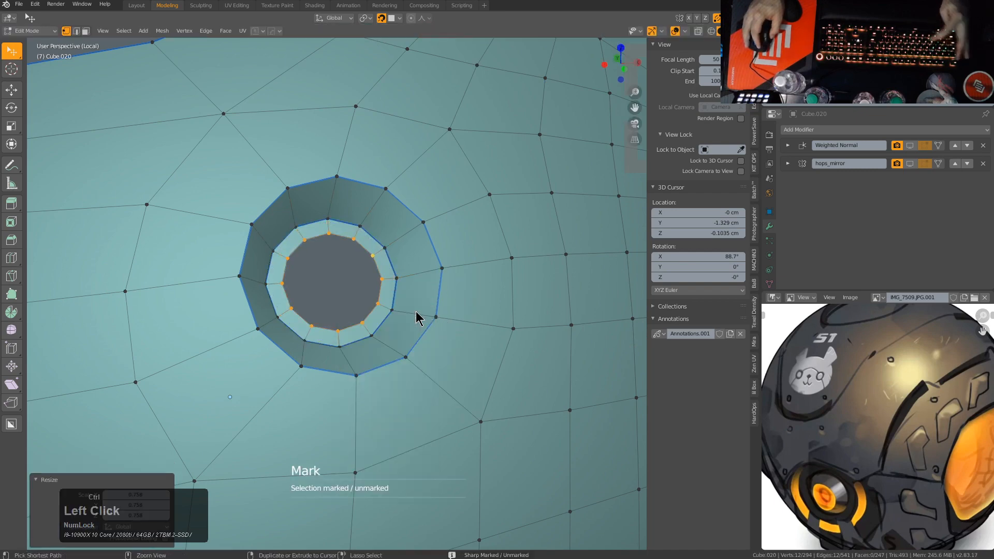
Step: Grid fill the hole's open floor with a span of 3 and an offset of 1
key(f)
click(406, 421)
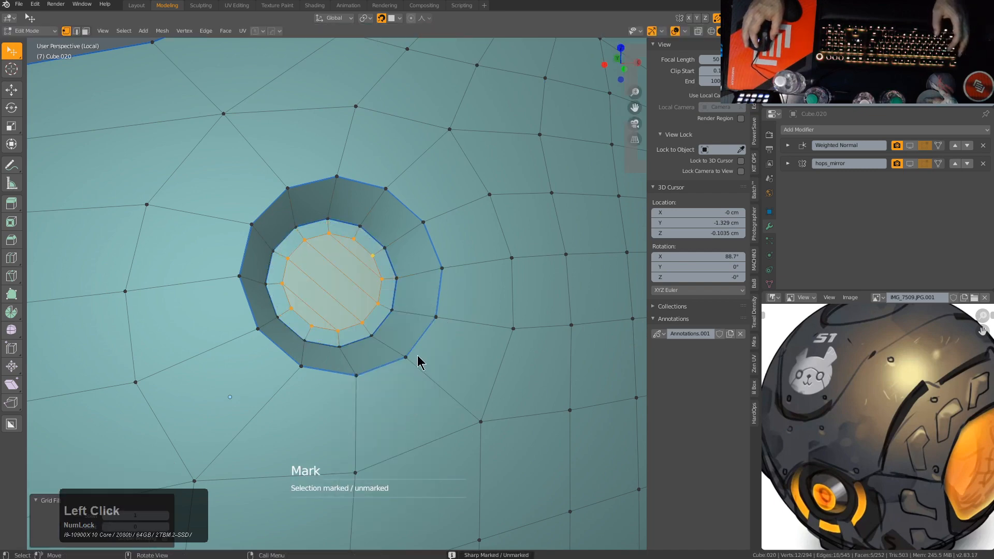
key(F9)
click(559, 374)
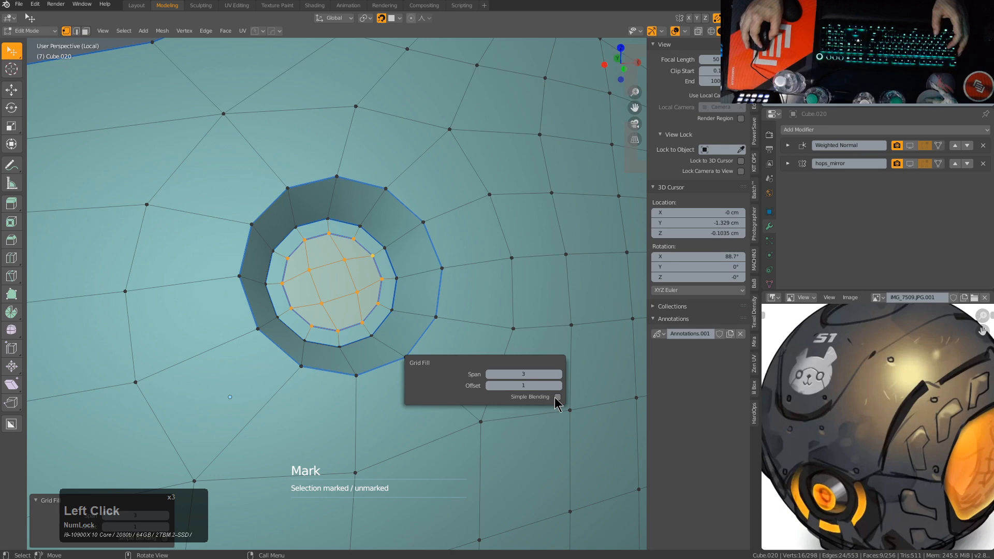
key(Tab)
scroll(434, 277, down, 5)
middle_drag(435, 277, 411, 305)
key(Tab)
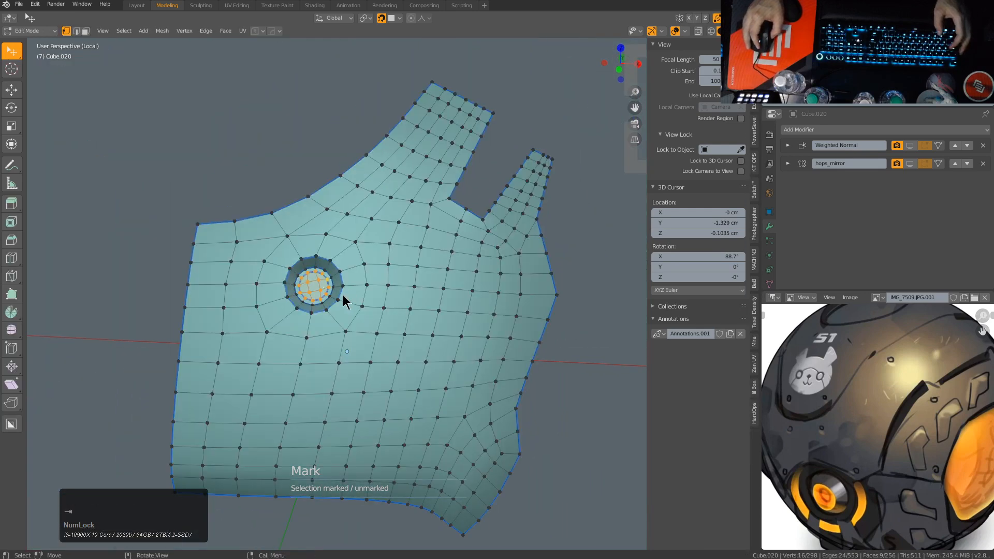
Step: Clear the sharp marking from the filled hole floor's edges and check the shading
scroll(343, 294, up, 3)
key(q)
click(341, 289)
key(a)
key(Tab)
scroll(400, 308, down, 2)
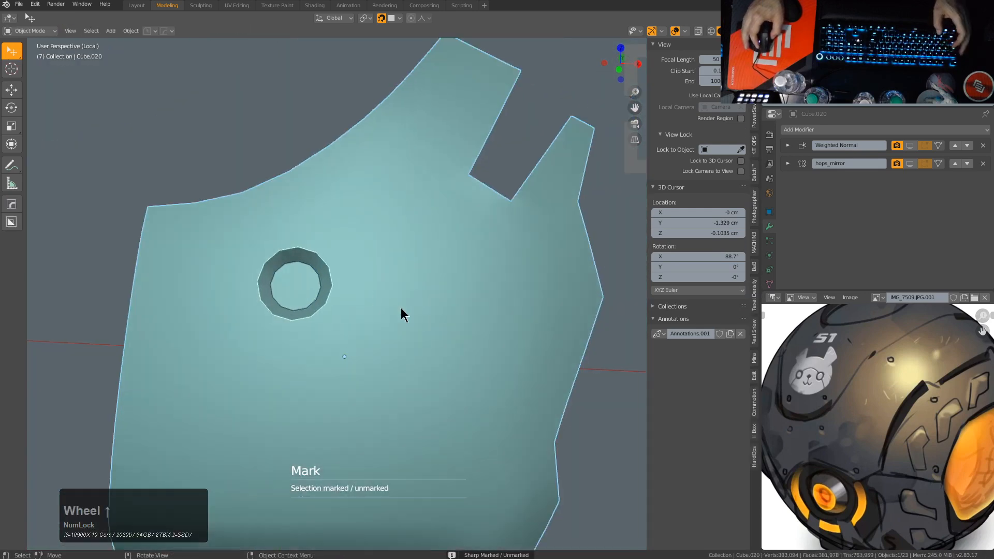
scroll(398, 316, down, 2)
middle_drag(393, 323, 417, 351)
Step: Slide the vertices below the slot corner at the short prong's base to even out the spacing
key(Tab)
scroll(472, 261, up, 2)
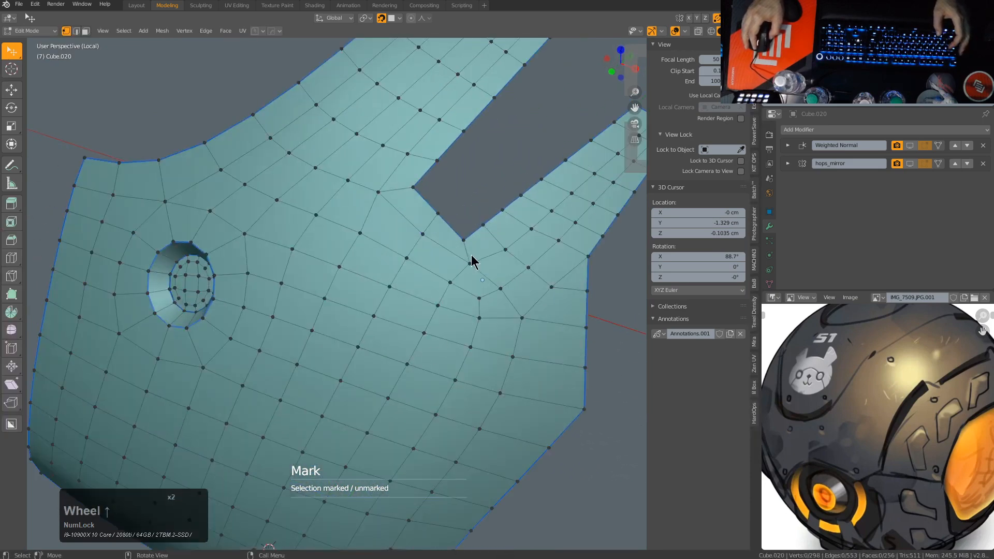
key(g)
key(g)
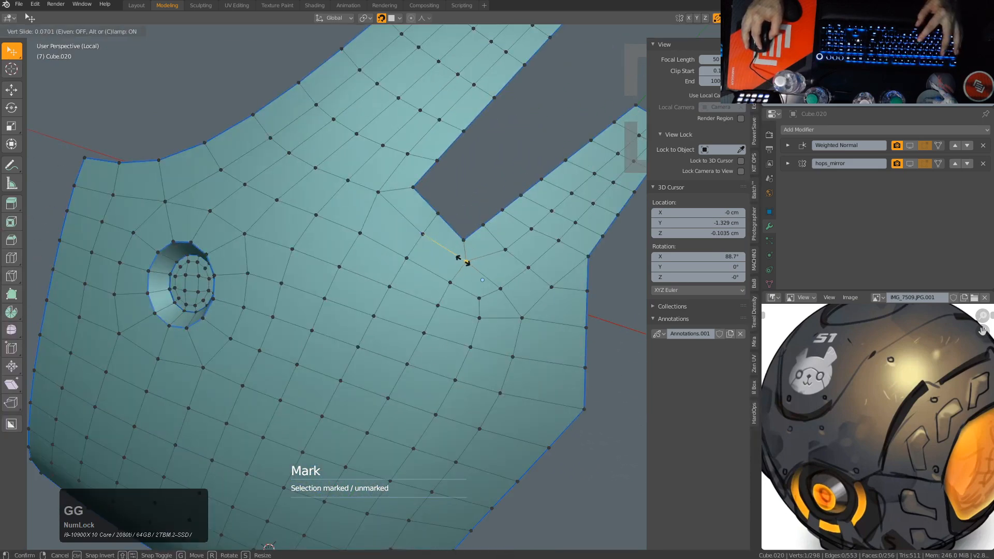
click(462, 265)
key(g)
key(g)
click(484, 282)
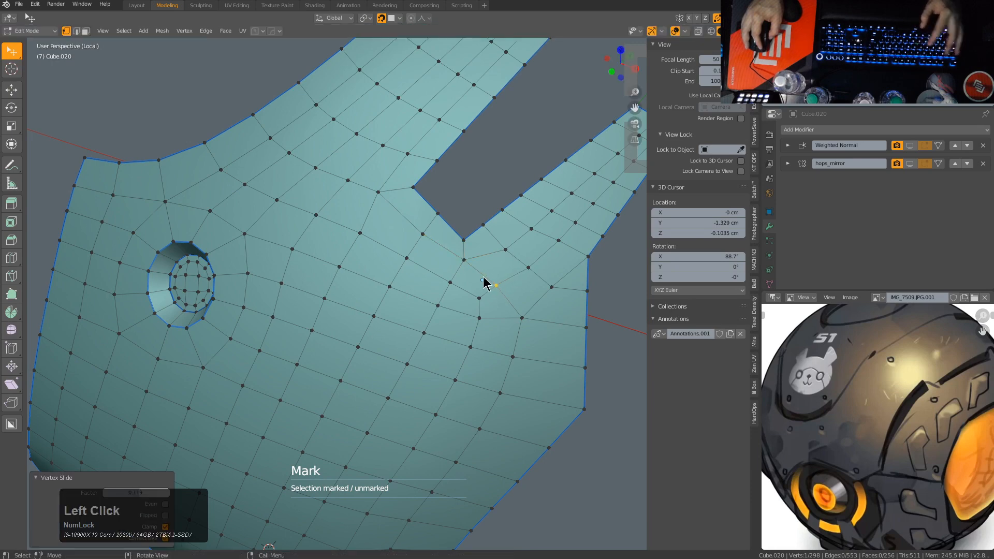
key(g)
key(g)
click(501, 251)
key(Tab)
scroll(479, 301, down, 3)
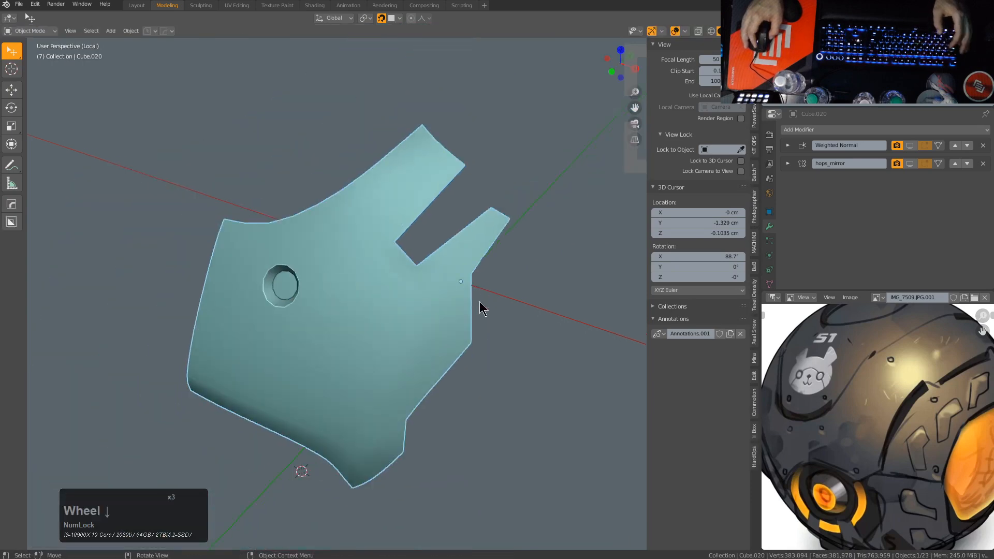
Step: Show the hops_mirror modifier in the viewport and expand its settings to review the axis, clipping and merge options
middle_drag(480, 301, 628, 239)
click(909, 163)
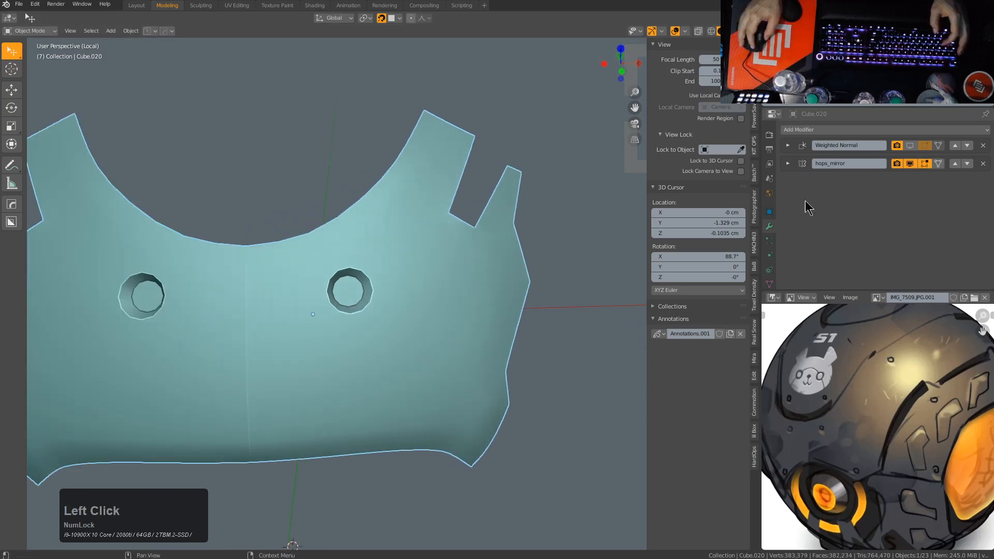
middle_drag(383, 256, 518, 249)
click(787, 163)
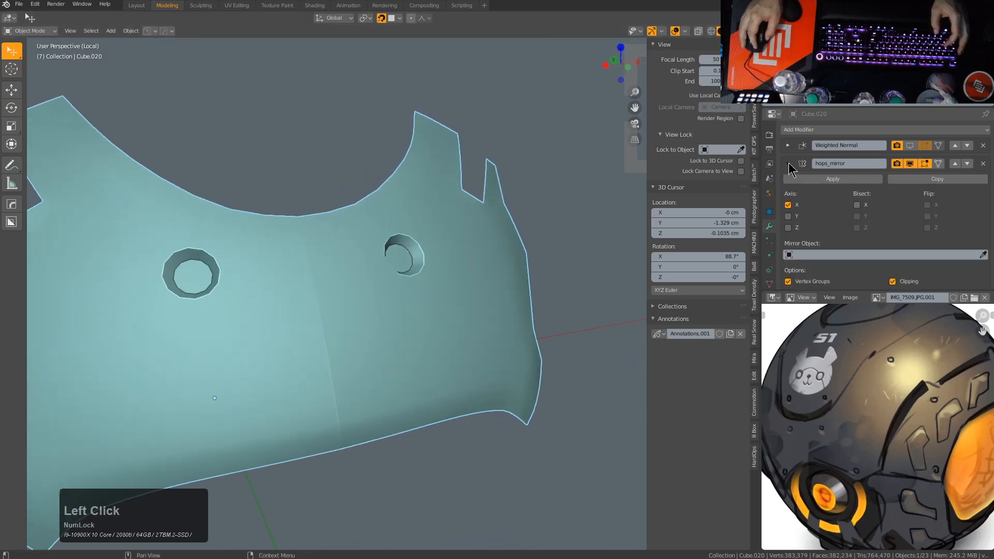
scroll(802, 236, down, 3)
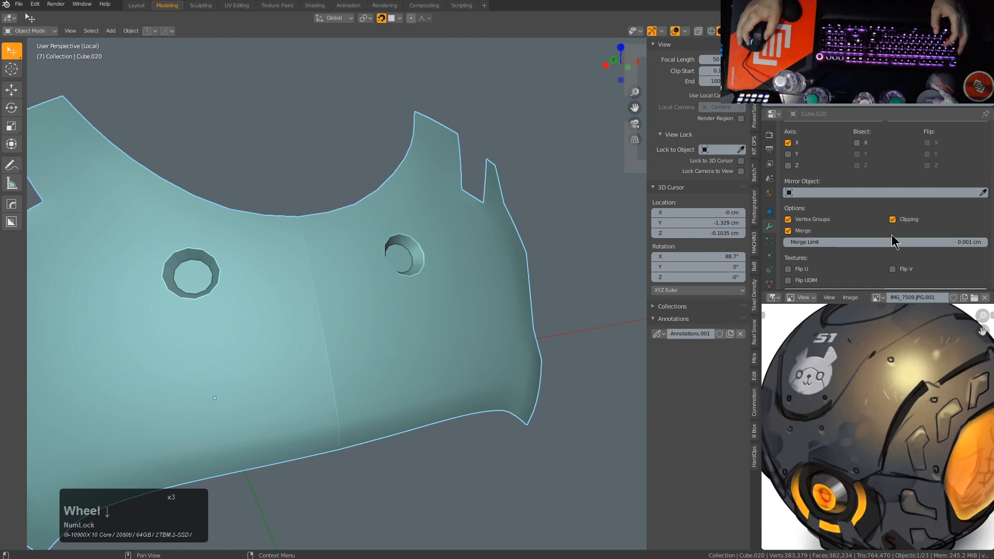
scroll(875, 218, up, 3)
Step: Move hops_mirror above Weighted Normal and enable its Bisect and Flip options on X
click(955, 164)
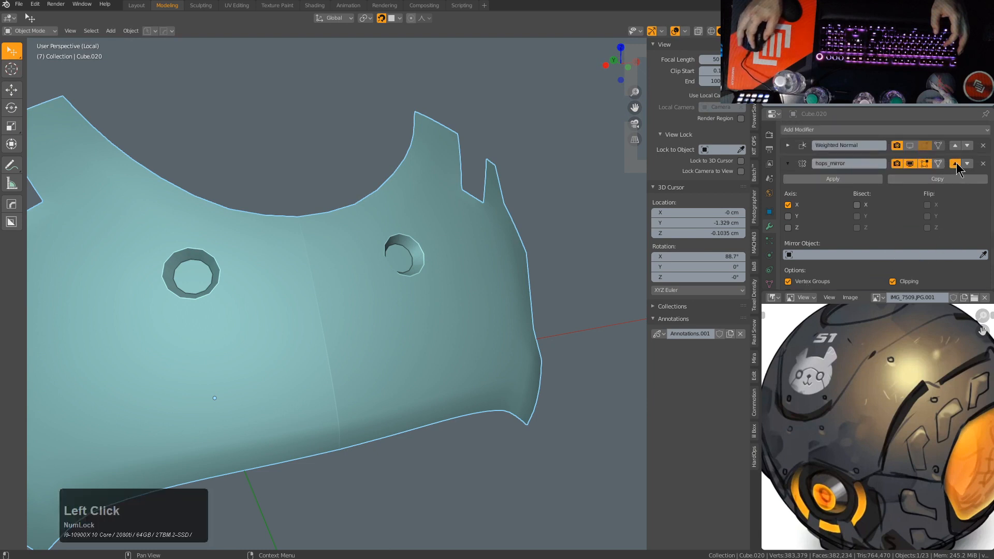
middle_drag(422, 300, 440, 303)
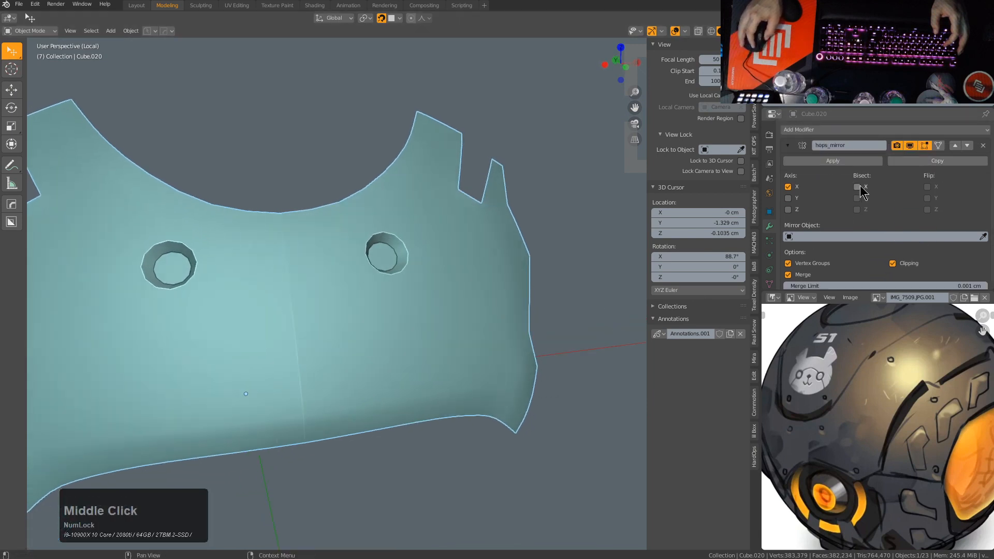
click(926, 187)
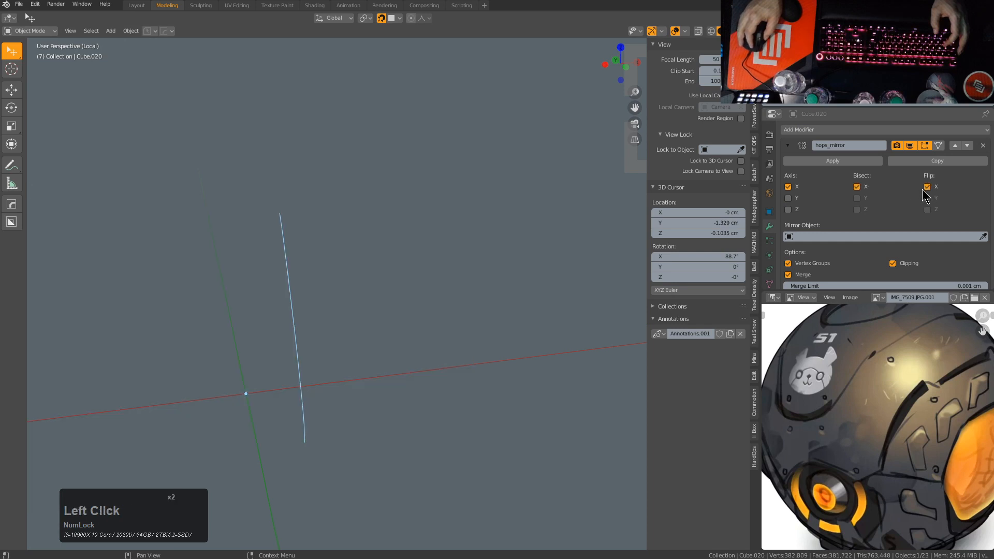
Step: Disable the hops_mirror modifier's Flip option on X and fine-tune its merge limit
click(927, 187)
scroll(833, 265, down, 2)
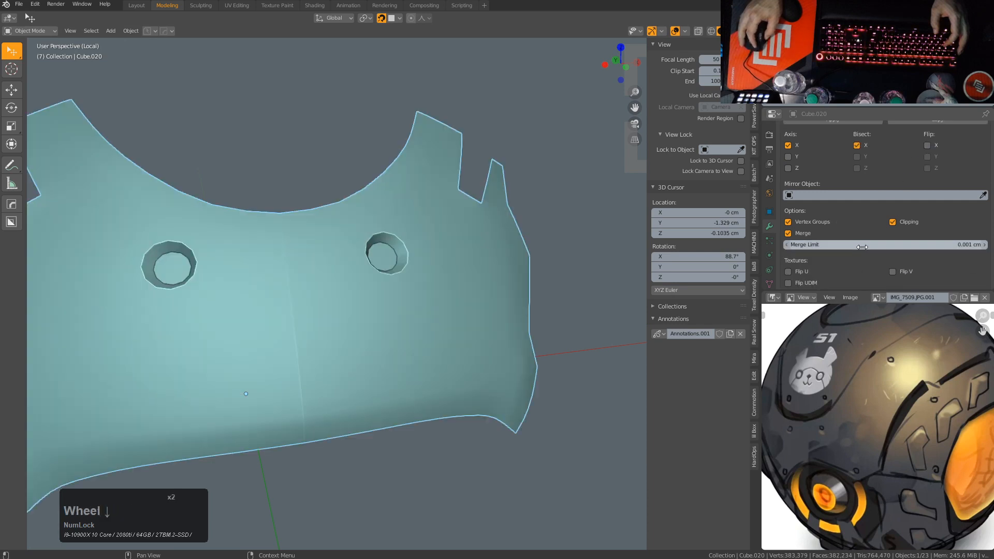
shift+drag(862, 244, 869, 244)
Step: Clear the sharp marking from the panel's centre seam edges and collapse the hops_mirror settings
key(Tab)
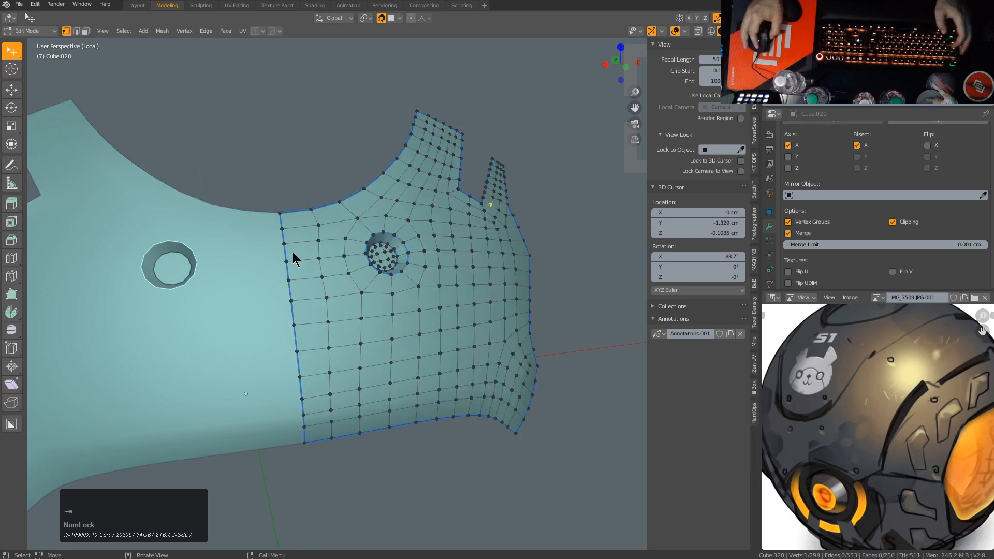
click(289, 258)
key(q)
click(318, 287)
key(Tab)
middle_drag(328, 288, 218, 271)
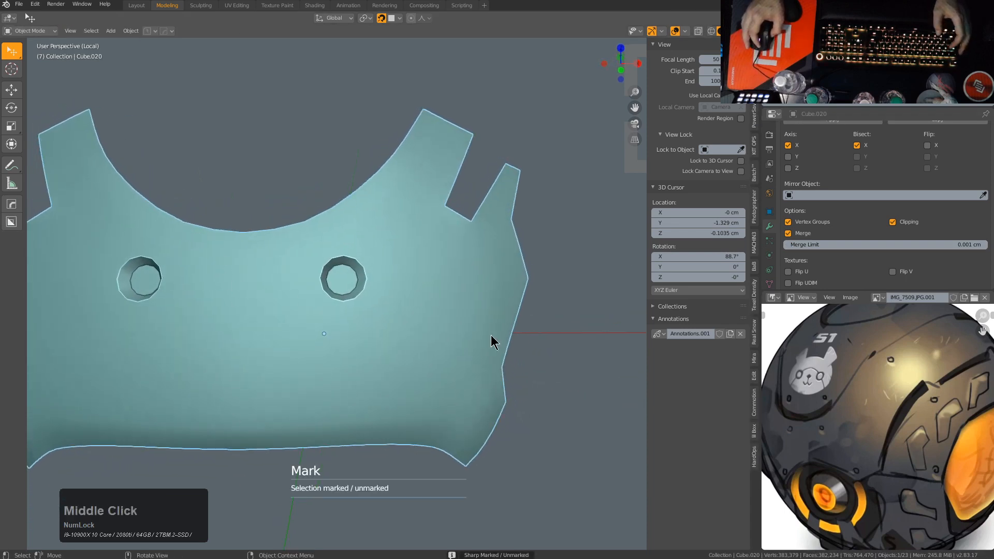
scroll(908, 241, up, 5)
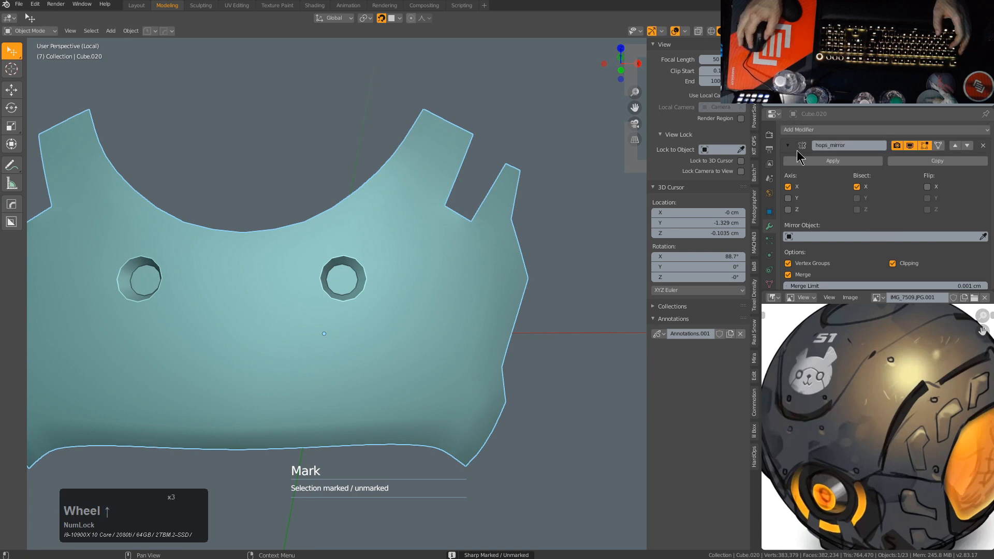
click(787, 145)
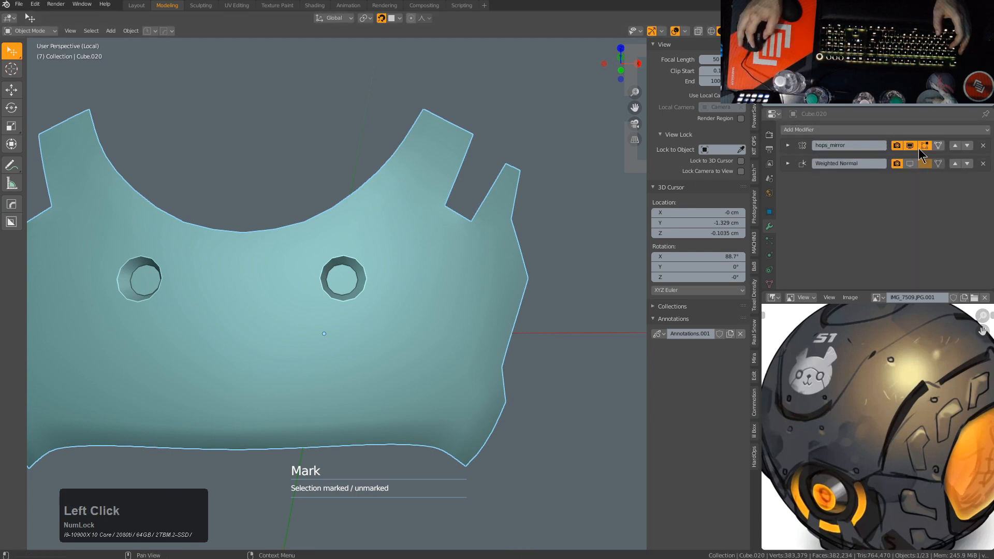
Step: Try to shift the slot's boundary edges with Shrink/Fatten and inspect the prongs' shading
middle_drag(344, 277, 365, 284)
shift+middle_drag(428, 261, 390, 306)
scroll(508, 326, up, 5)
key(Tab)
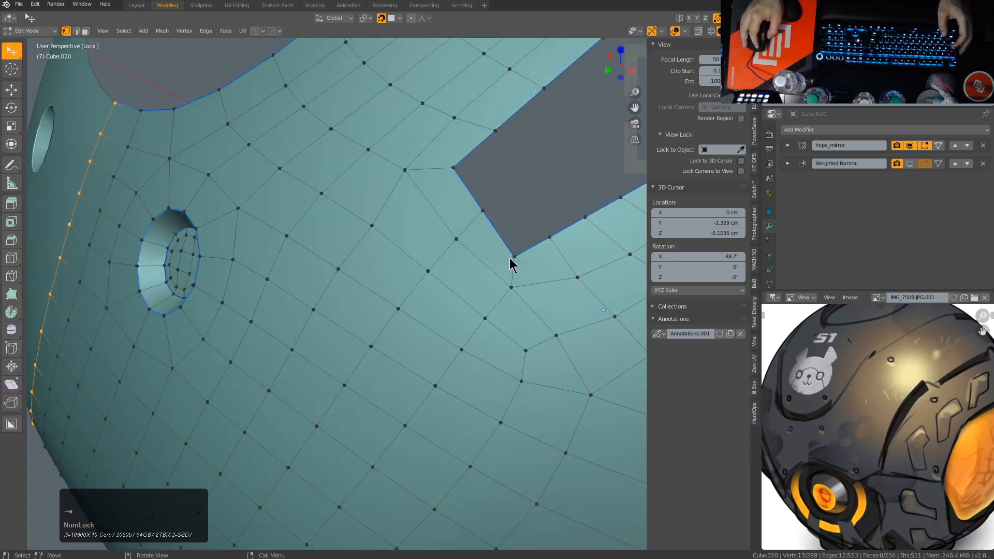
click(484, 209)
alt+click(480, 212)
scroll(480, 213, down, 3)
middle_drag(479, 213, 415, 266)
key(alt+s)
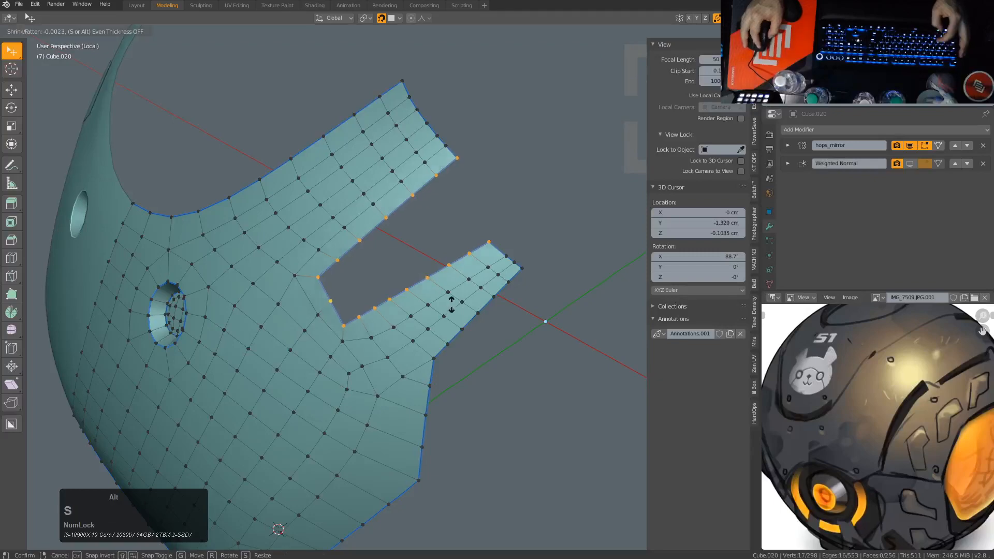
click(459, 313)
key(Tab)
scroll(359, 310, down, 1)
middle_drag(360, 311, 403, 293)
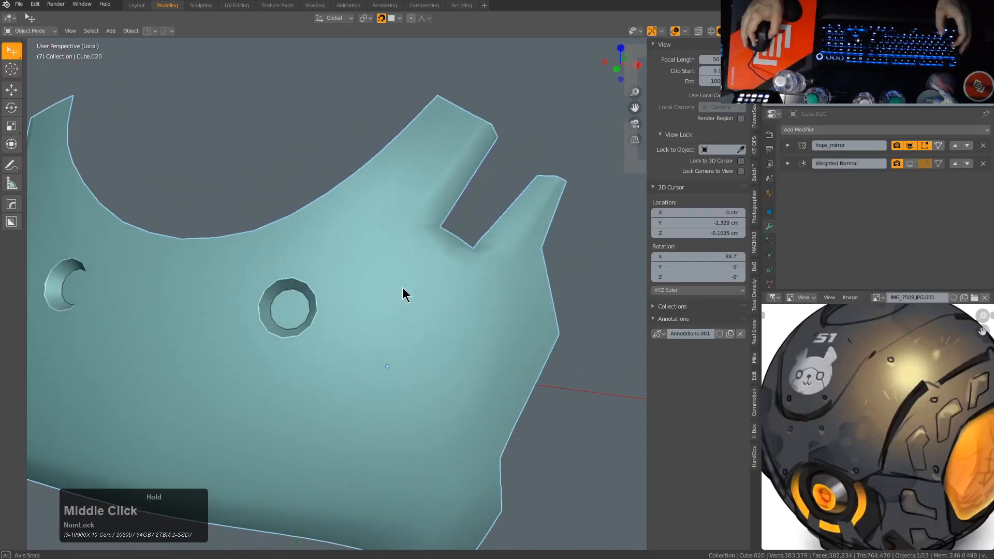
Step: Undo the Shrink/Fatten on the slot's boundary edges
scroll(404, 293, down, 1)
key(Tab)
key(ctrl+z)
key(ctrl+z)
scroll(468, 265, up, 4)
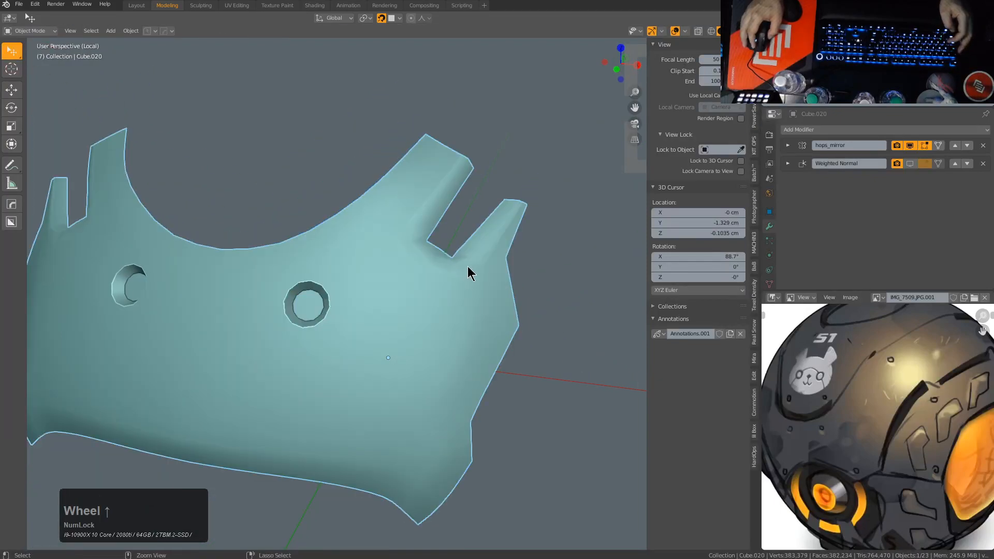
key(ctrl+z)
scroll(468, 237, down, 2)
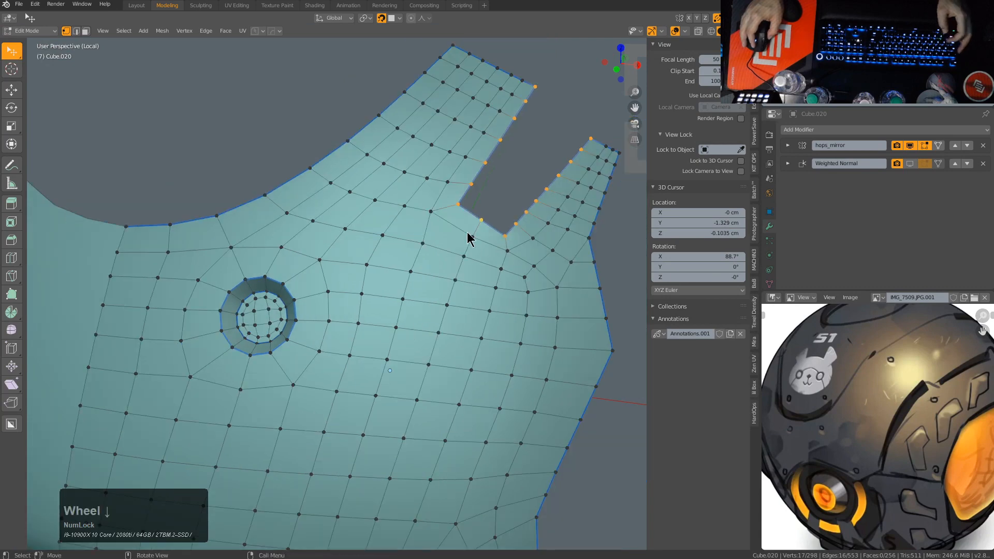
Step: Edge-slide the vertex row beside the slot on the short prong to even out its spacing
middle_drag(468, 238, 390, 284)
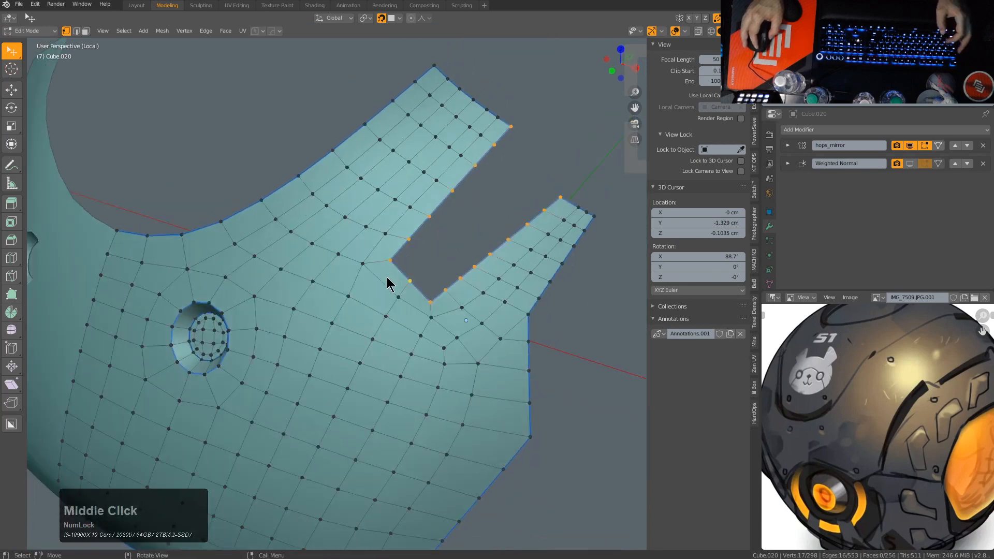
click(457, 305)
ctrl+click(579, 202)
key(g)
key(g)
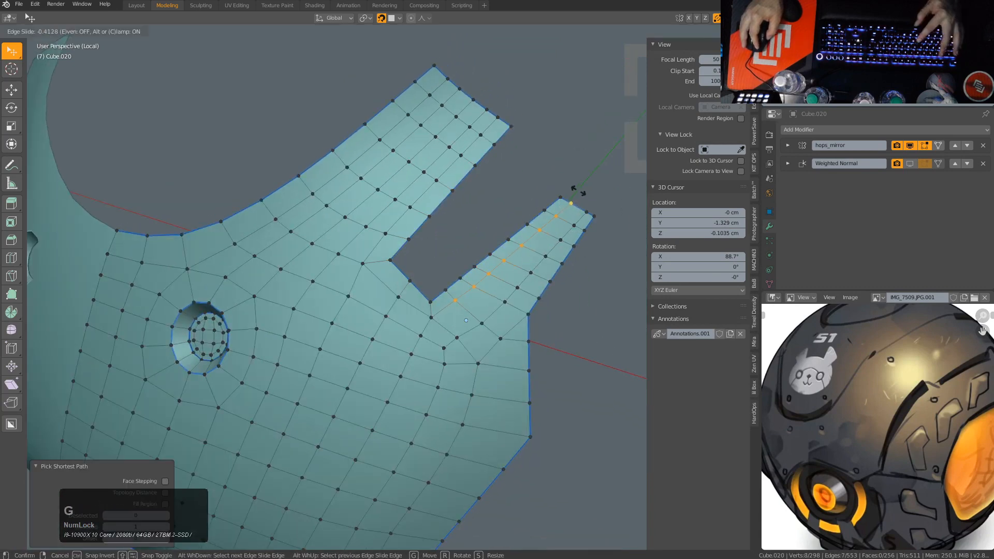
click(578, 191)
Step: Edge-slide the vertex row beside the slot on the long prong and check the panel's shading
click(407, 210)
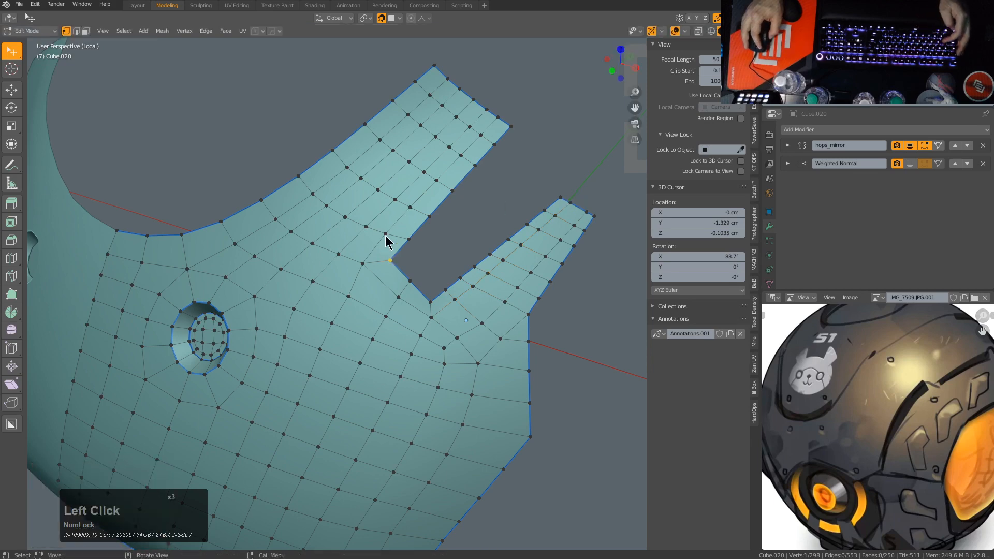
ctrl+click(497, 121)
key(g)
key(g)
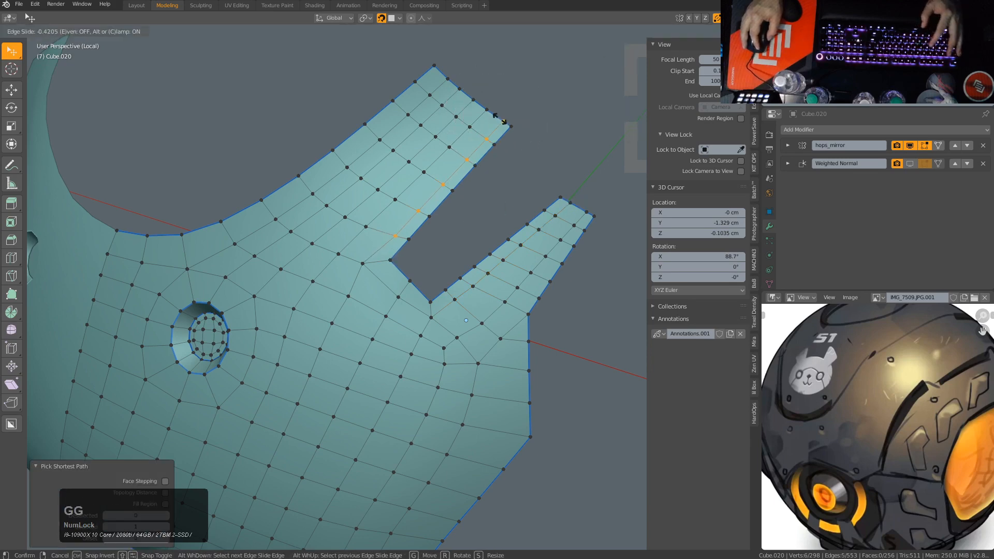
click(459, 215)
middle_drag(459, 216, 268, 375)
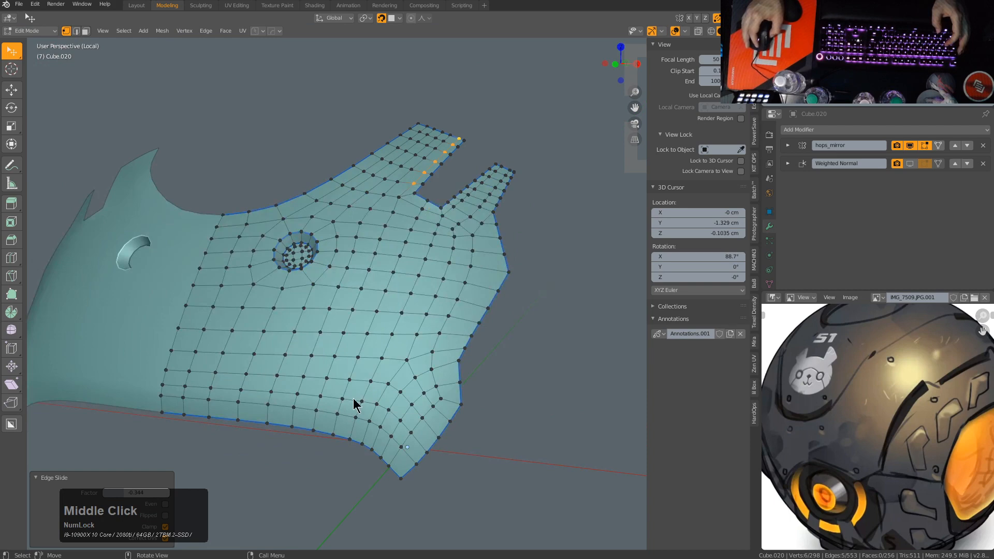
middle_drag(353, 399, 347, 412)
key(Tab)
middle_drag(435, 328, 401, 353)
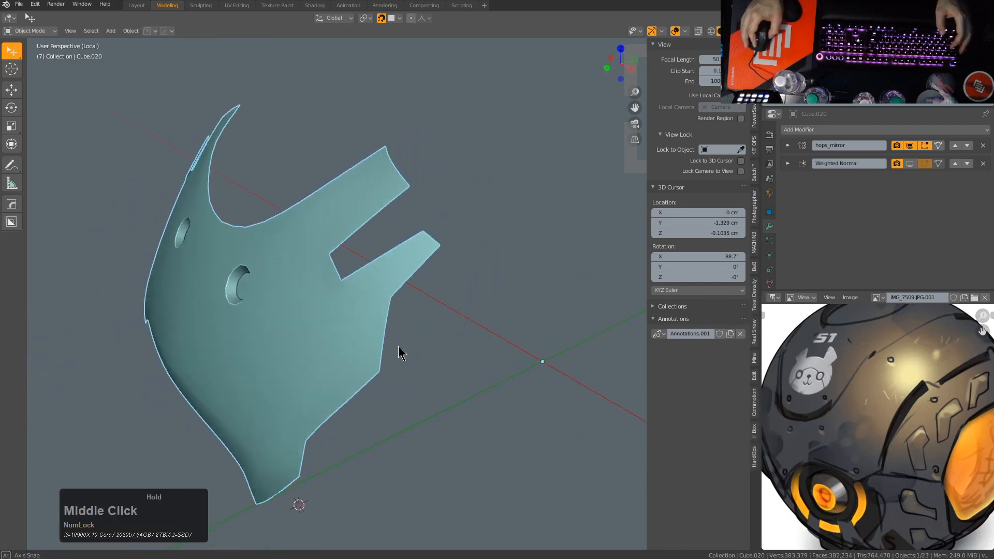
Step: Add a Solidify modifier to the panel with a thickness of about 0.05 cm and Only Rim enabled
scroll(401, 354, up, 3)
key(q)
mouse_move(384, 397)
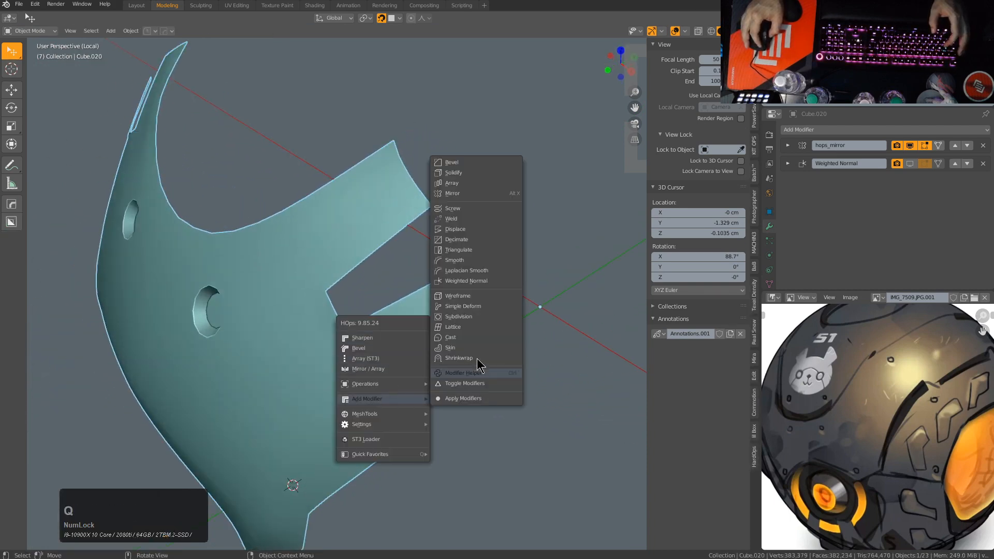
click(460, 172)
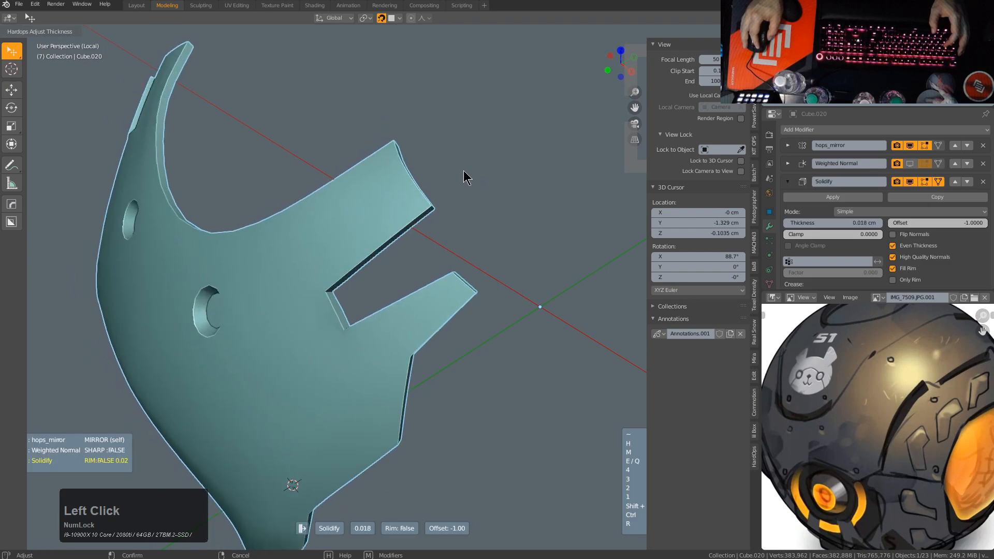
middle_drag(455, 170, 384, 167)
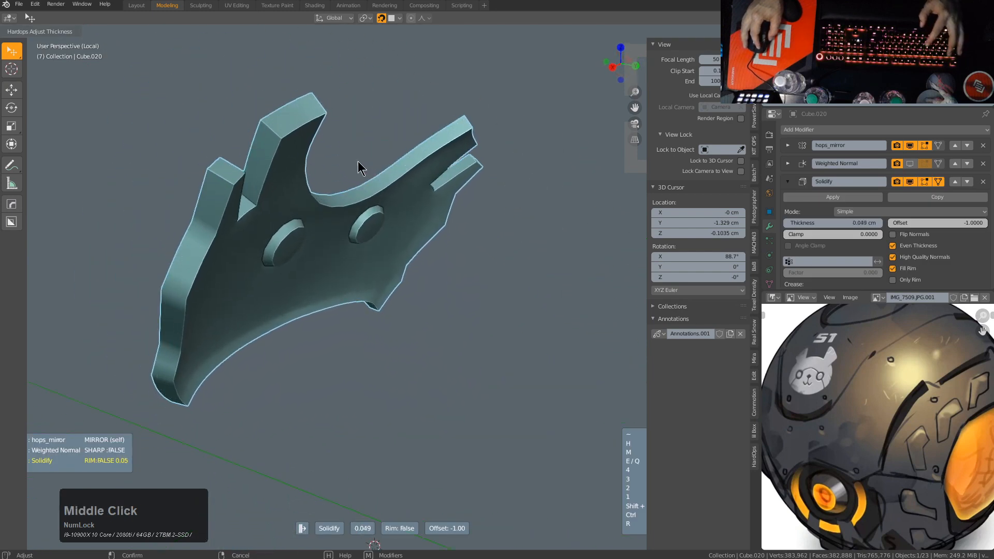
key(r)
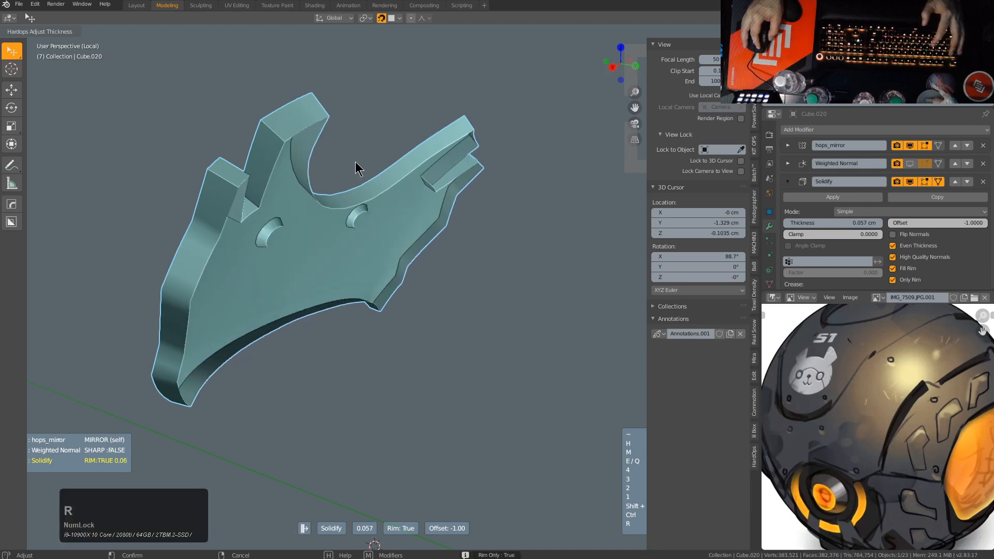
click(362, 166)
Step: Add a level 1 Catmull-Clark subdivision to the solidified panel
middle_drag(361, 166, 421, 300)
scroll(366, 293, up, 2)
scroll(381, 275, up, 3)
key(ctrl+1)
scroll(409, 289, down, 2)
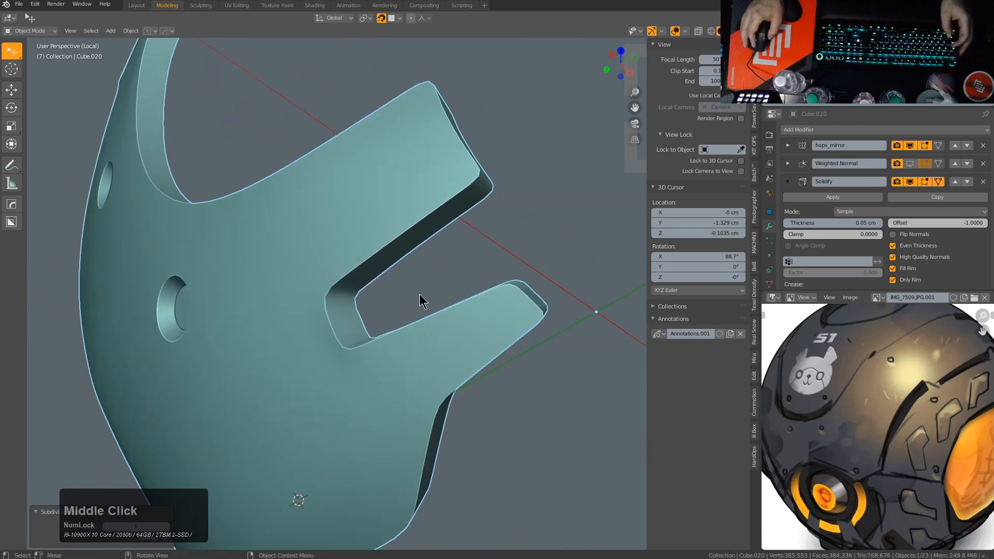
Step: Edge-slide the slot's whole boundary loop slightly and check the smoothed prongs in Object Mode
key(Tab)
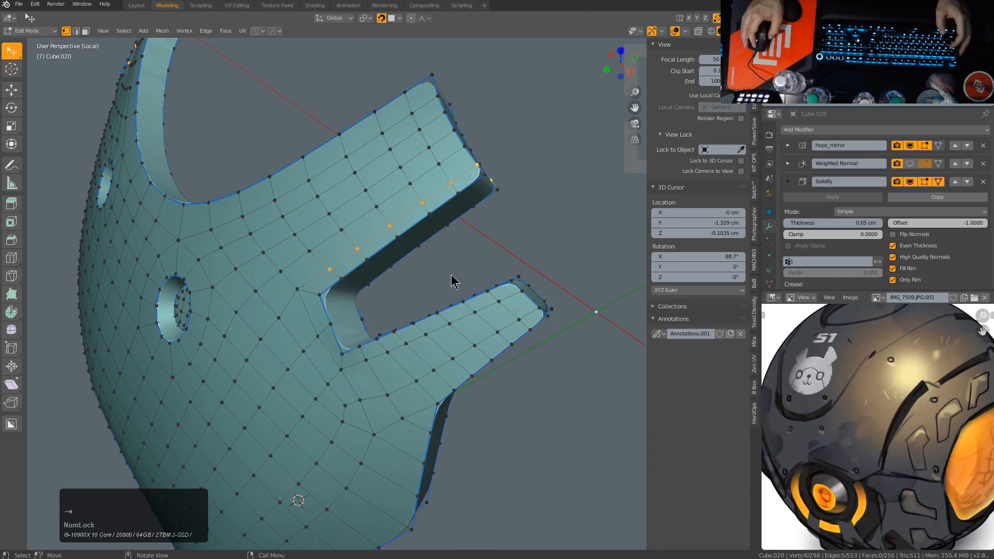
alt+click(364, 267)
key(g)
key(g)
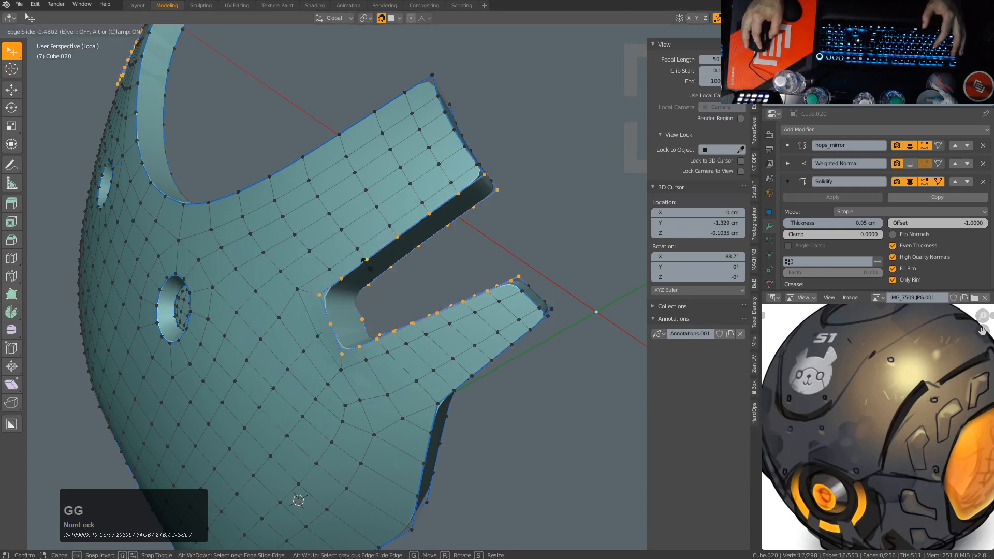
click(378, 262)
scroll(379, 263, down, 3)
key(Tab)
middle_drag(379, 263, 375, 282)
scroll(374, 283, up, 2)
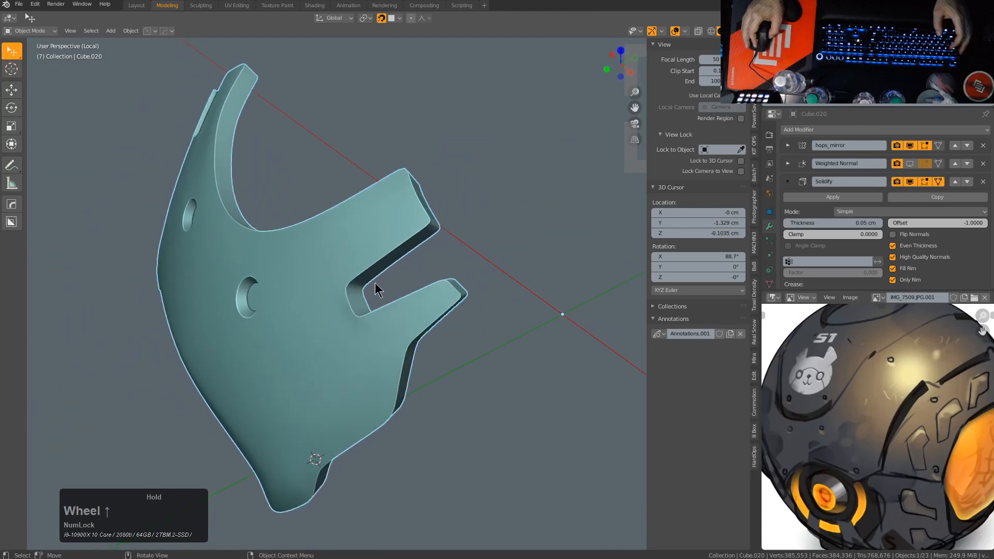
Step: Add an angle-limited Bevel modifier to the panel with 3 segments, width 0.004, profile 0.70 and a 53° angle
scroll(550, 279, down, 1)
middle_drag(511, 257, 453, 290)
scroll(452, 290, up, 2)
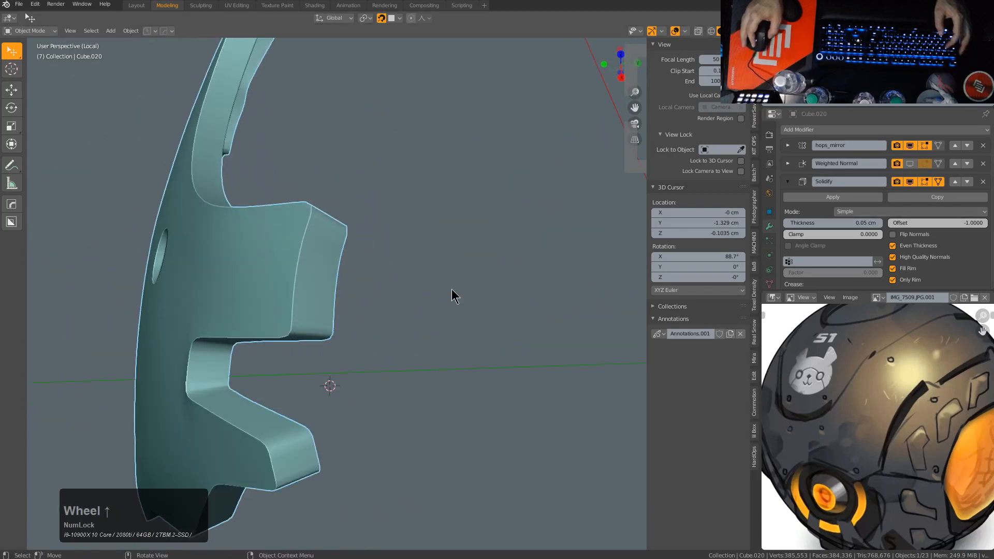
key(q)
mouse_move(405, 263)
click(394, 214)
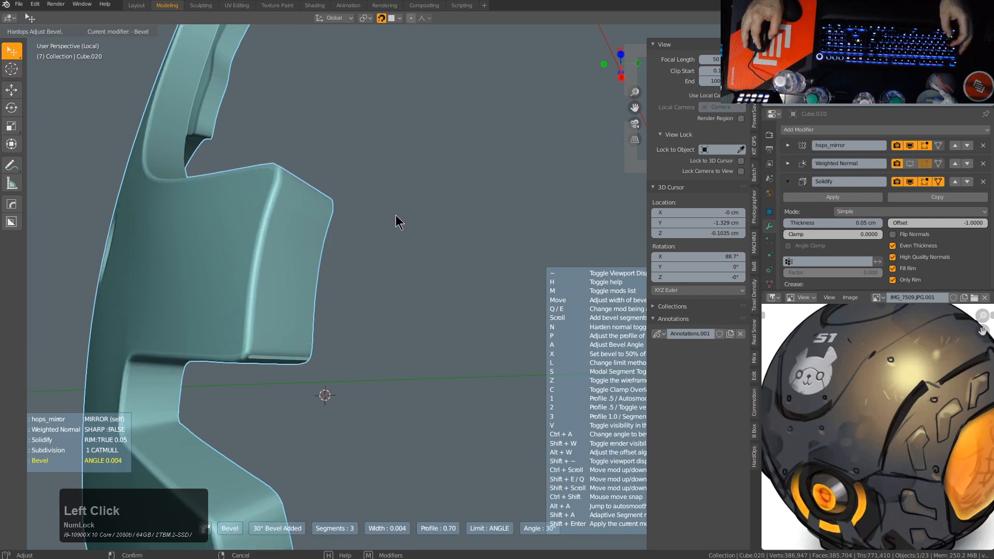
alt+scroll(396, 215, up, 5)
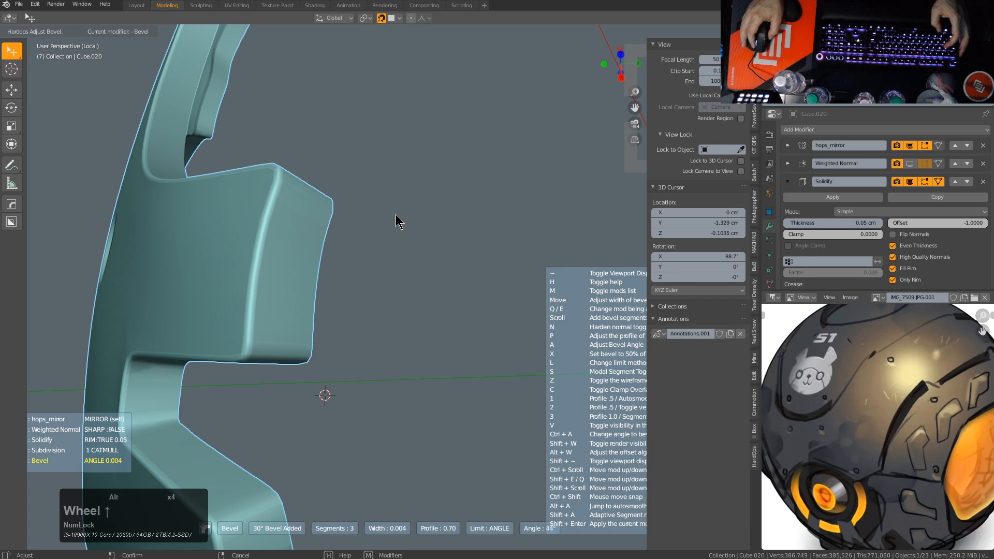
alt+scroll(396, 214, down, 6)
alt+scroll(395, 214, up, 3)
shift+scroll(395, 215, up, 1)
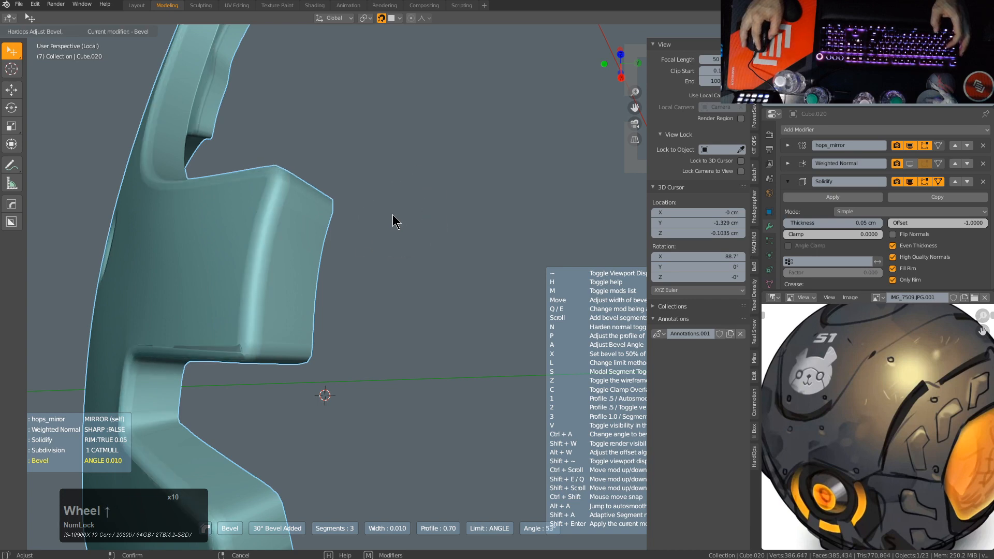
click(404, 213)
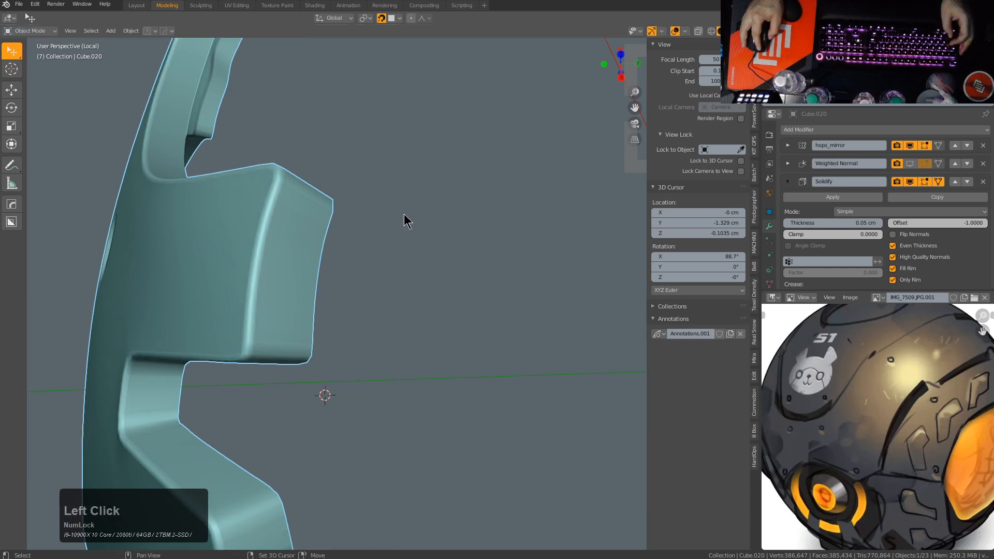
Step: Switch the panel's Bevel modifier to the Weight limit method with a width of about 0.006
middle_drag(404, 213, 463, 288)
scroll(408, 269, up, 3)
key(Tab)
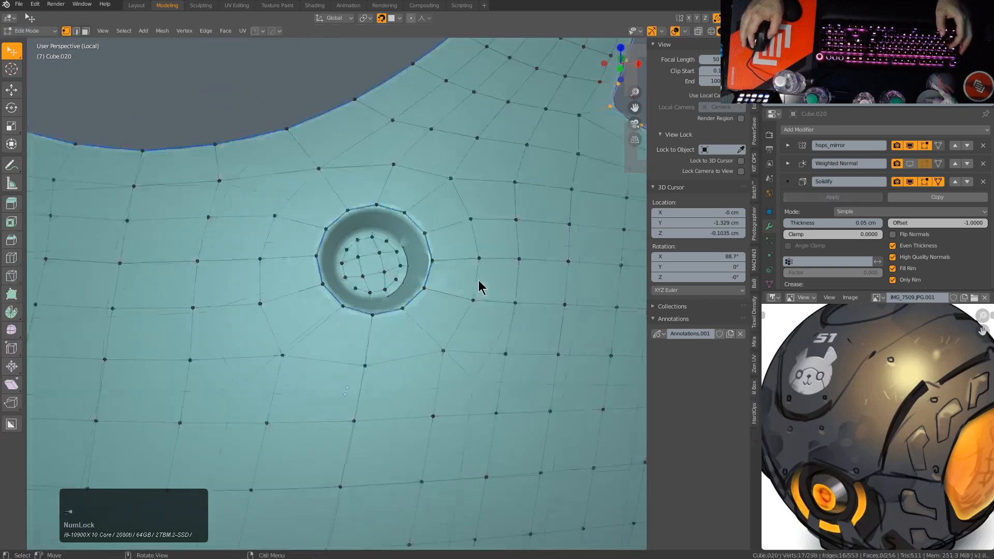
scroll(477, 279, up, 3)
key(Tab)
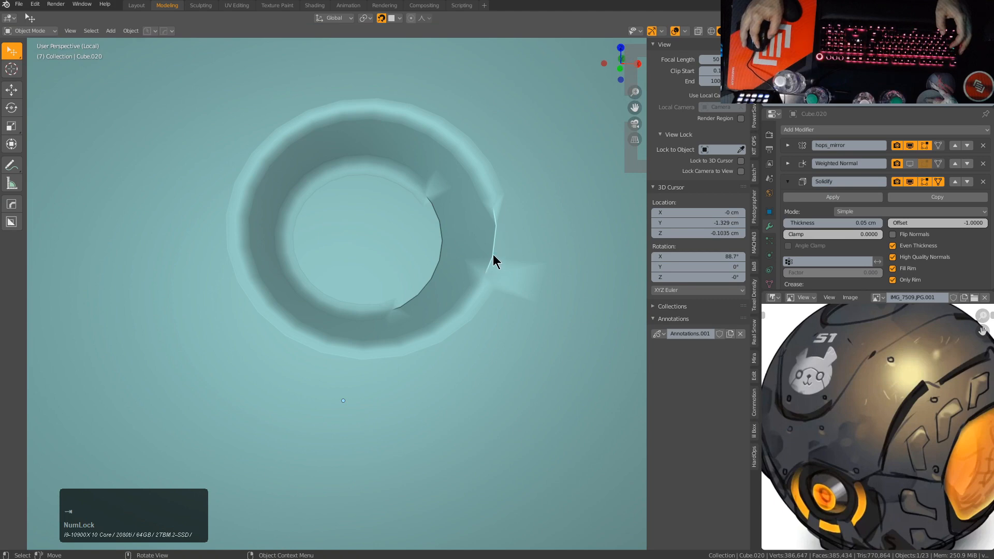
scroll(489, 271, down, 2)
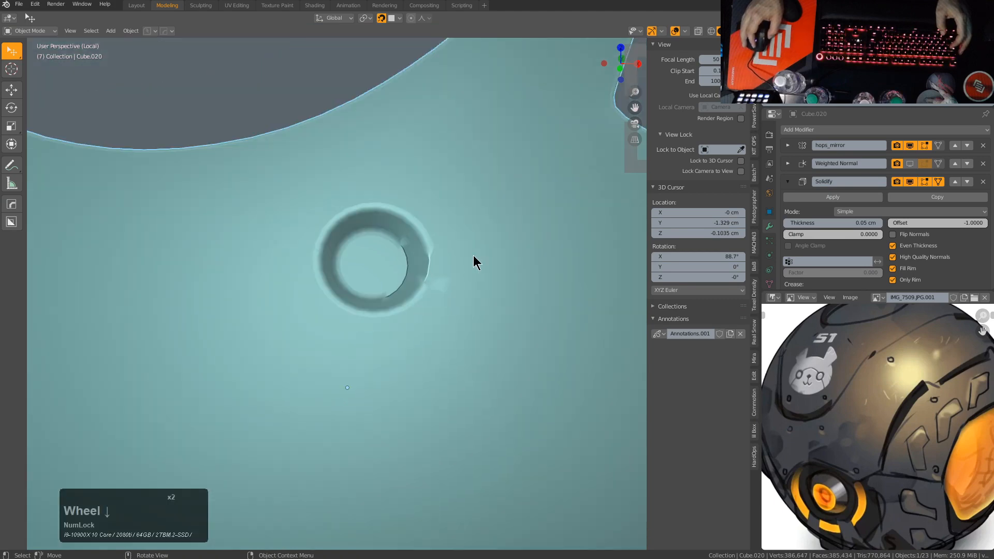
key(q)
click(471, 259)
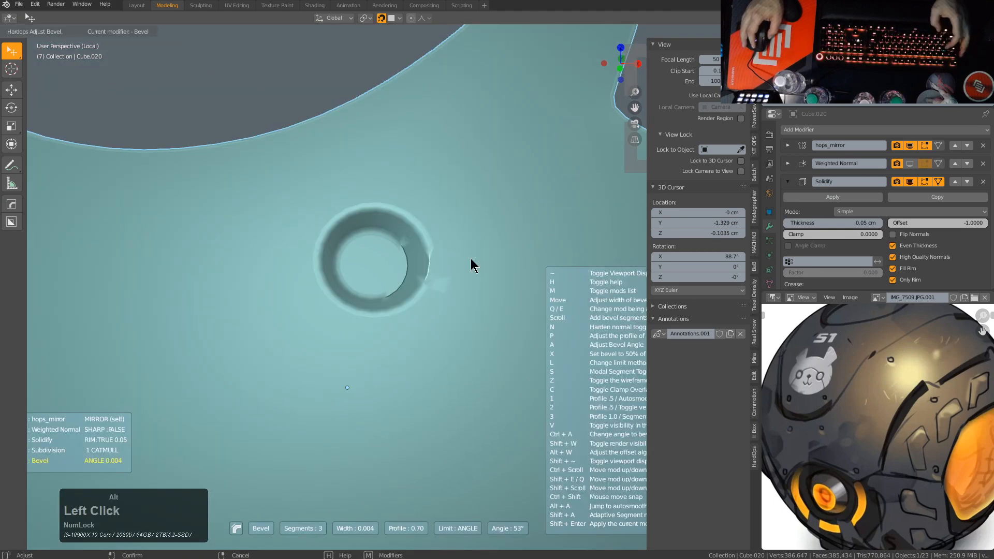
alt+scroll(470, 259, down, 6)
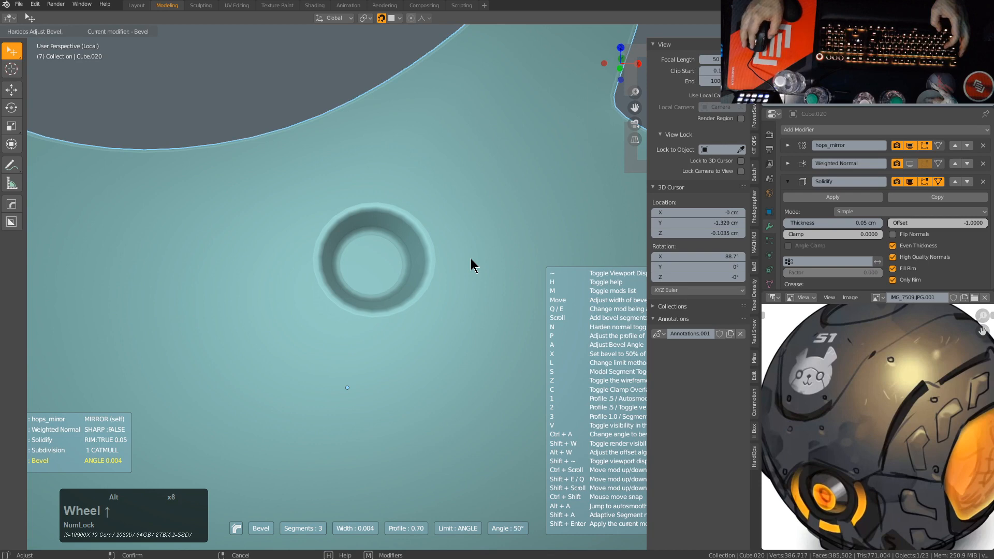
alt+scroll(470, 258, down, 1)
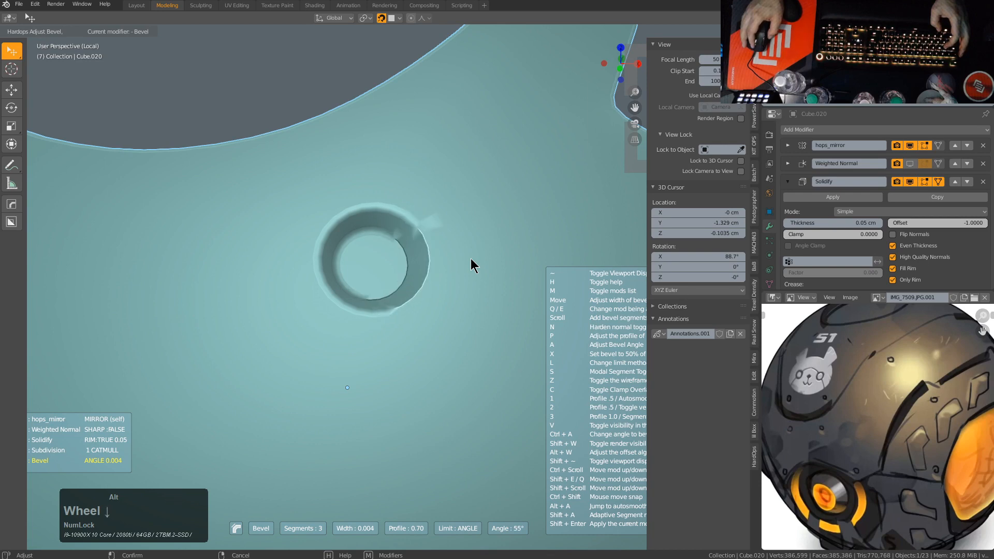
alt+scroll(471, 259, down, 1)
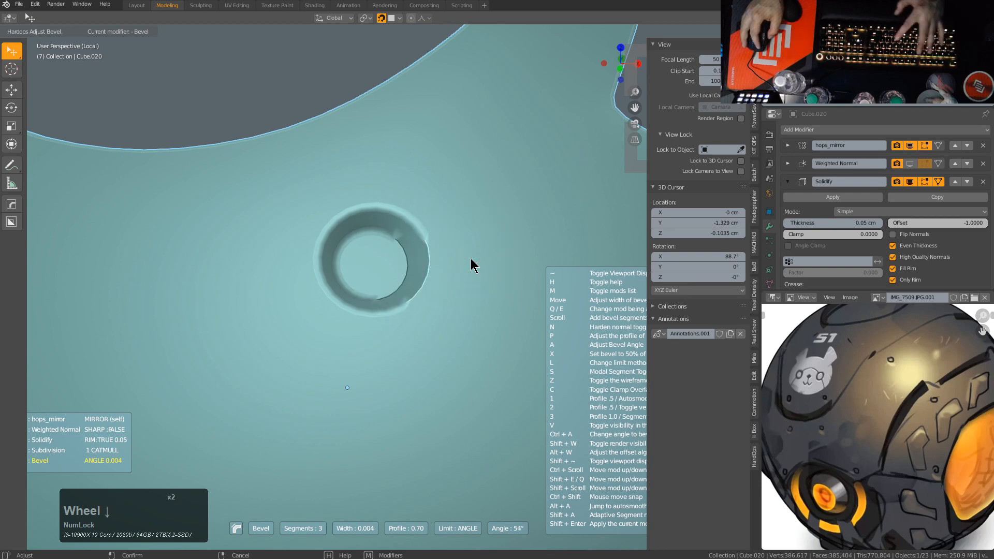
key(shift+l)
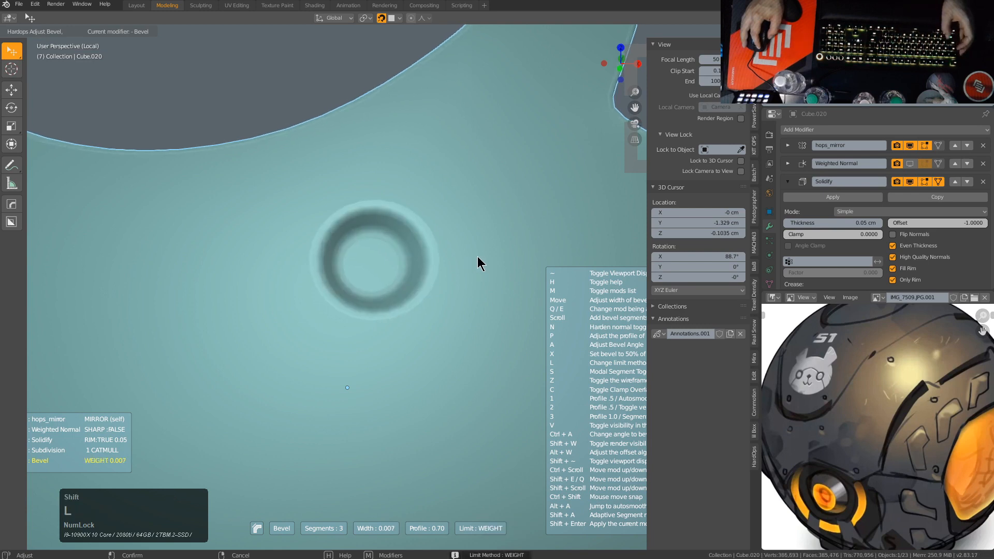
click(491, 255)
Step: Examine the panel's circular recess and surrounding topology in Edit Mode and the overall shape in Object Mode
scroll(427, 266, down, 5)
middle_drag(427, 266, 323, 238)
scroll(420, 299, up, 3)
scroll(375, 278, up, 3)
scroll(427, 311, down, 3)
key(Tab)
scroll(339, 266, up, 3)
middle_drag(284, 290, 304, 274)
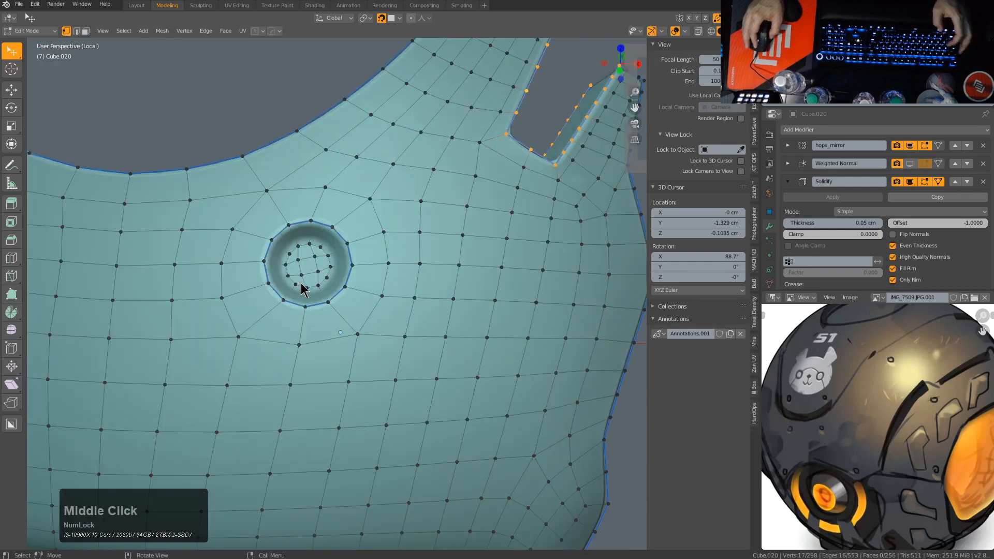
key(alt+z)
scroll(395, 203, down, 5)
mouse_move(395, 203)
middle_down()
mouse_move(411, 257)
mouse_move(381, 262)
mouse_move(398, 260)
middle_up()
key(Tab)
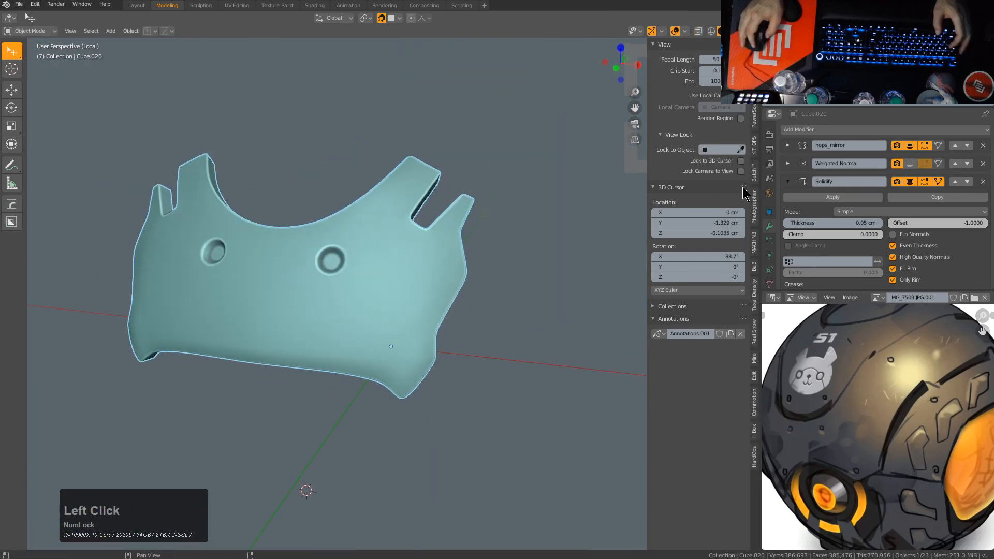
Step: Collapse the panel's modifiers and move the Subdivision modifier above Solidify in the stack
click(787, 181)
key(ctrl+1)
click(787, 199)
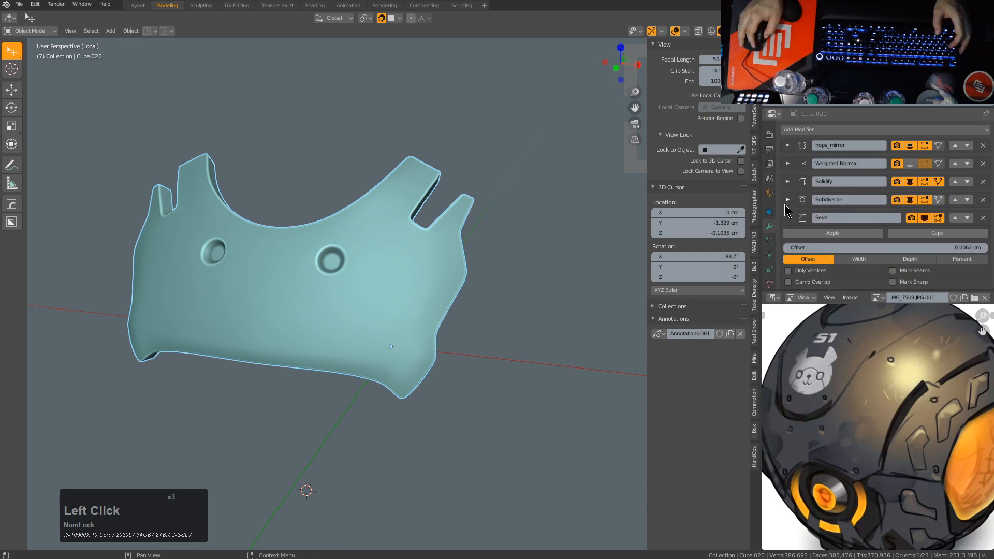
click(789, 218)
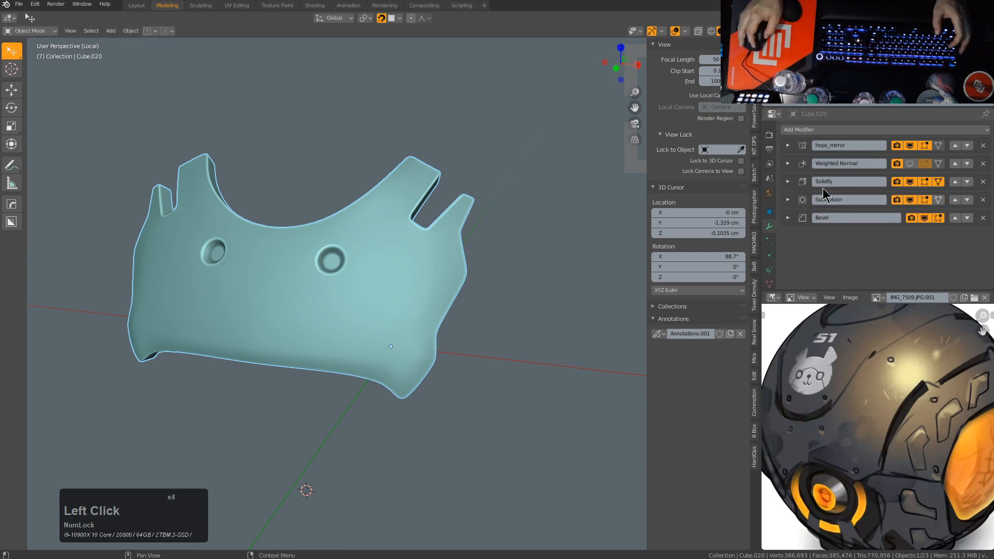
click(955, 199)
scroll(466, 268, up, 3)
middle_drag(584, 236, 466, 205)
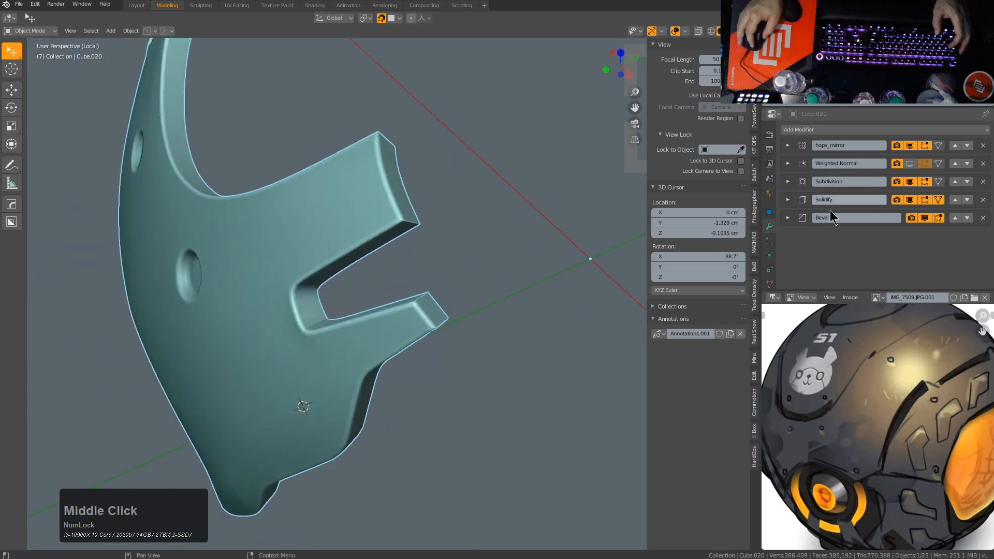
Step: Set the weight-limited bevel's width to 0.003 and check the panel deselected and reselected
middle_drag(348, 249, 208, 243)
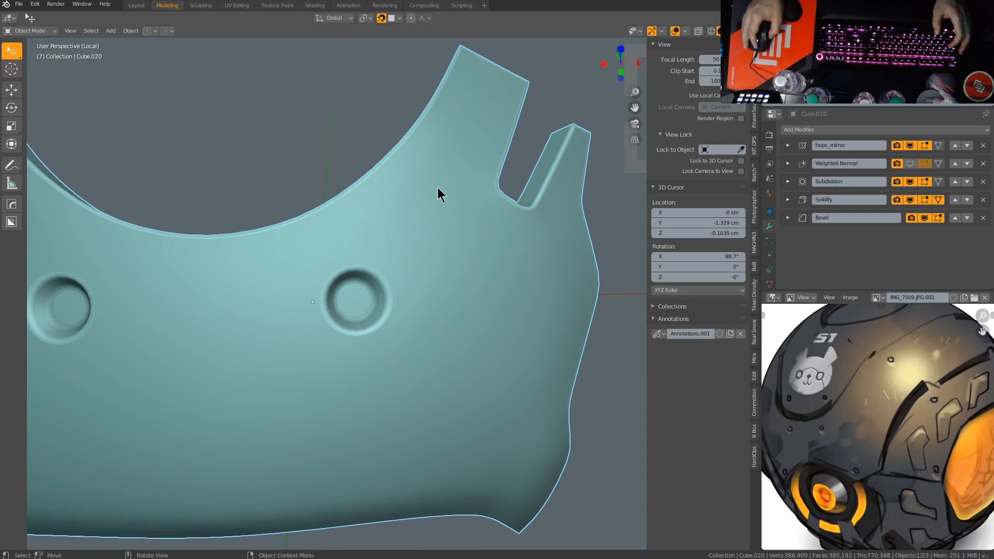
middle_drag(439, 309, 428, 287)
scroll(428, 197, up, 3)
middle_drag(427, 197, 425, 216)
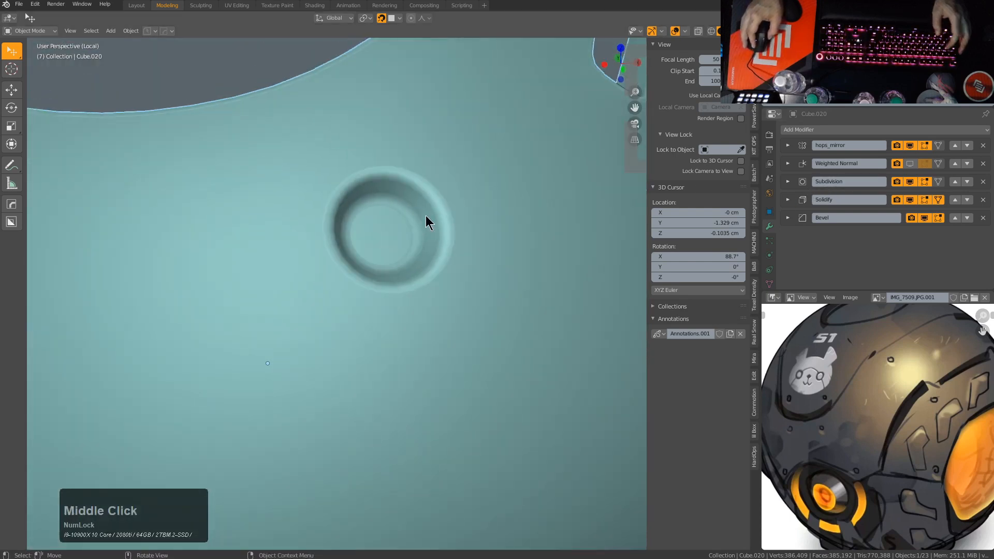
key(q)
click(461, 217)
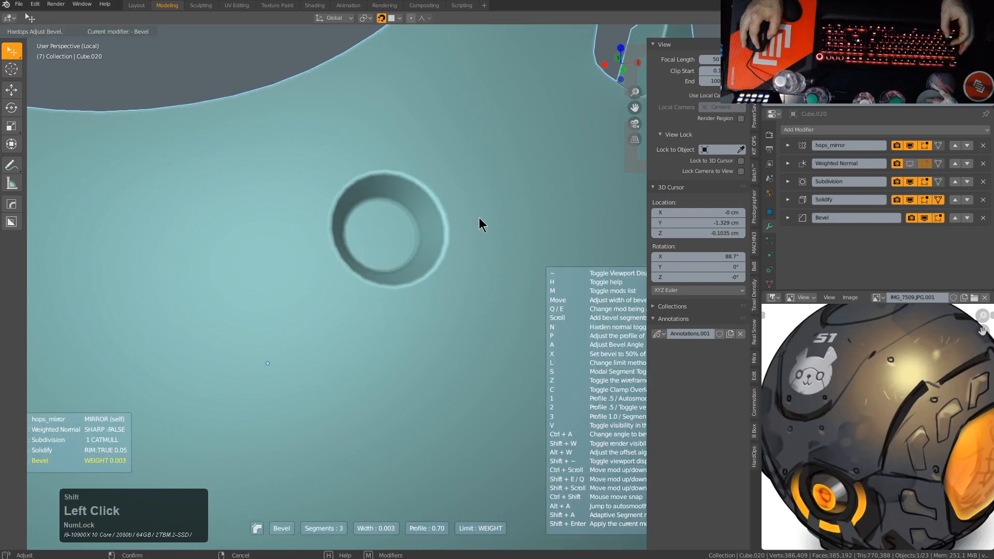
click(480, 218)
scroll(450, 259, down, 3)
key(alt+a)
middle_drag(409, 259, 385, 332)
click(391, 295)
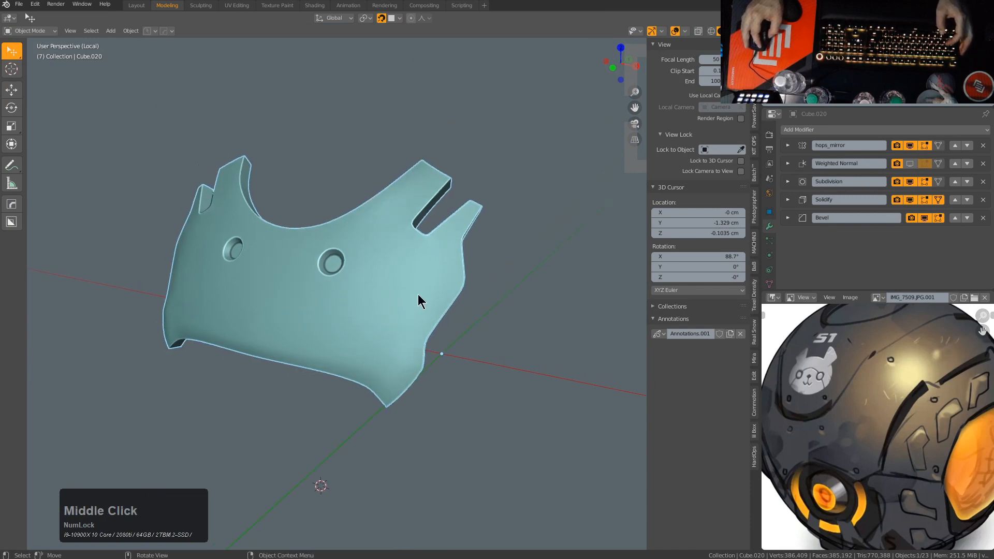
Step: Add a HardOps Smooth modifier to the panel with factor 0 and 41 repeats, and check the mesh in Edit Mode
middle_drag(455, 225, 406, 266)
key(q)
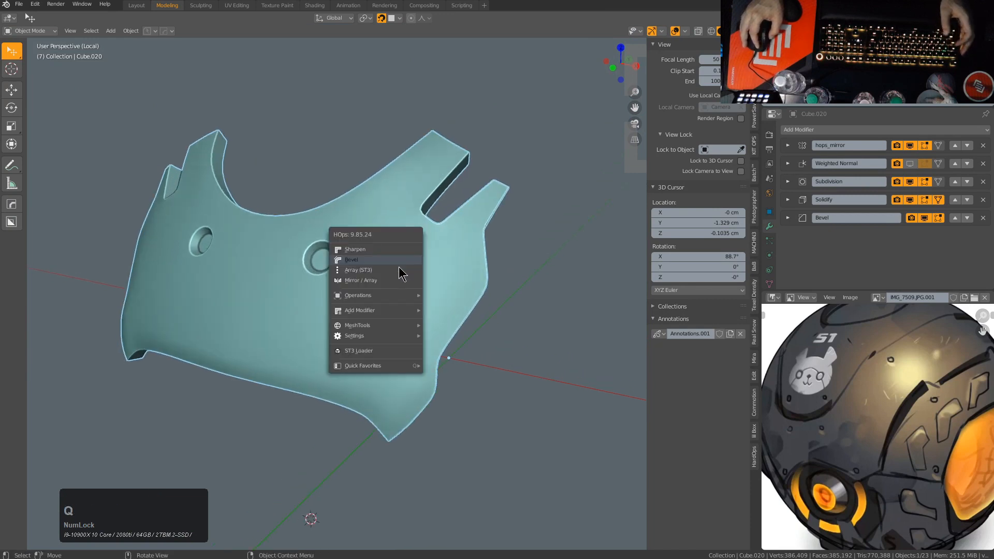
mouse_move(378, 313)
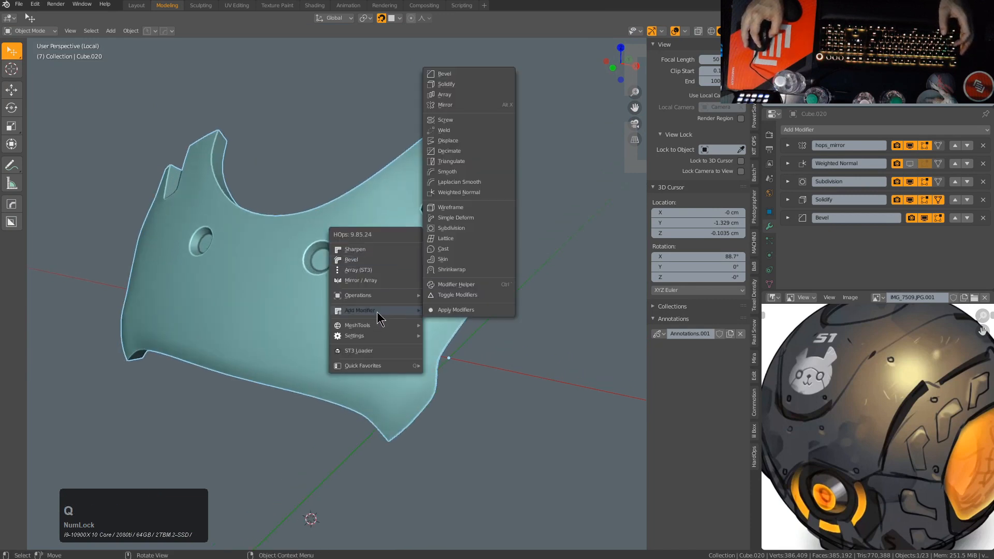
click(477, 176)
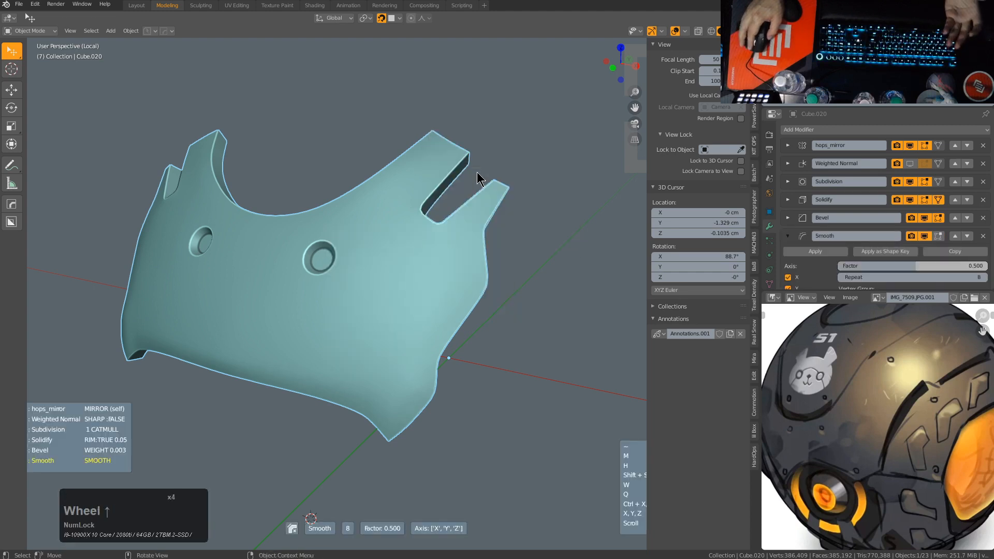
scroll(477, 178, up, 6)
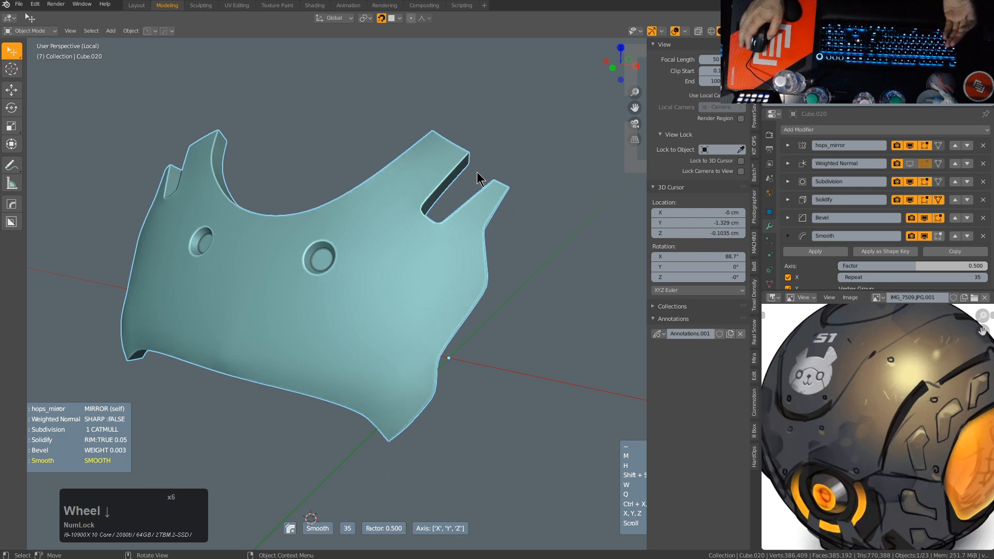
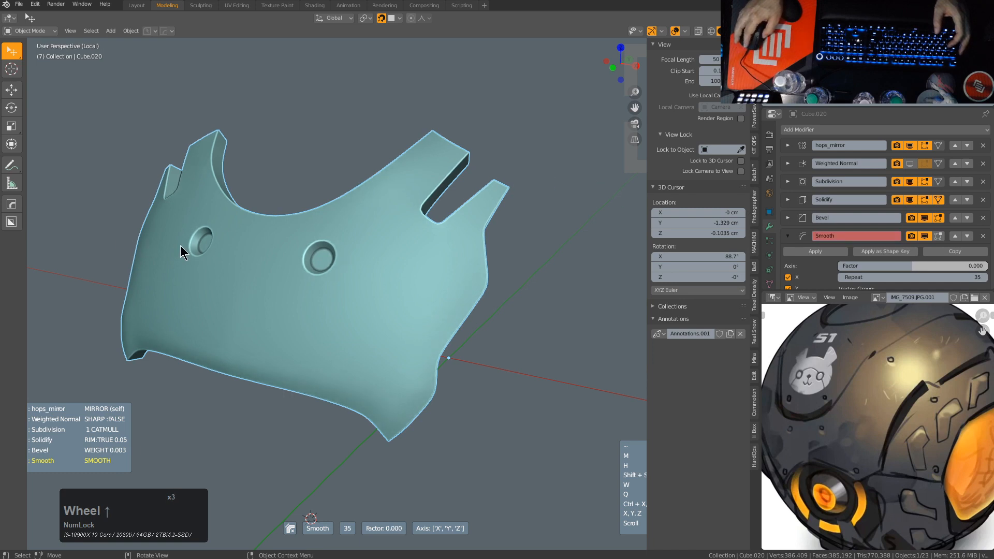
scroll(180, 245, up, 6)
middle_drag(180, 246, 377, 268)
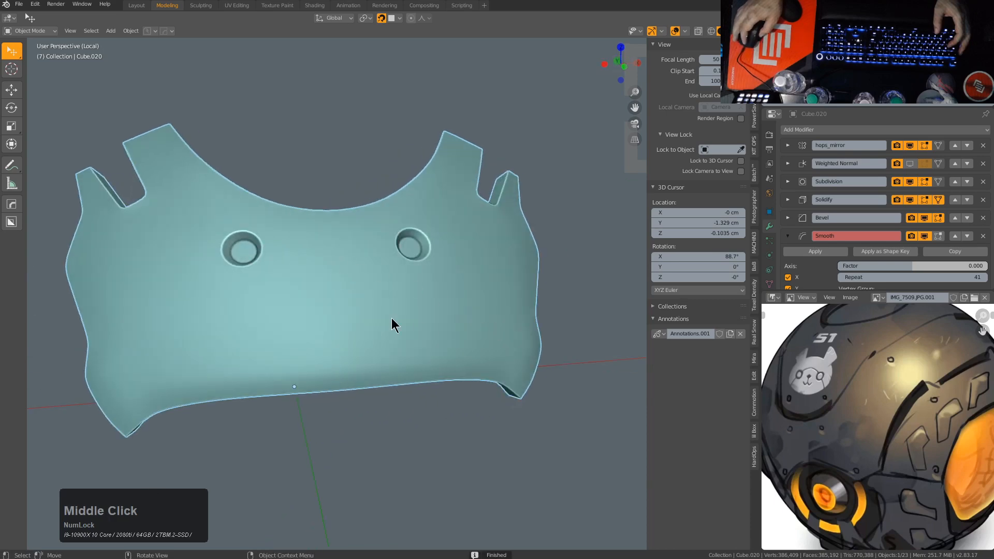
key(Tab)
middle_drag(339, 238, 399, 295)
scroll(279, 248, up, 2)
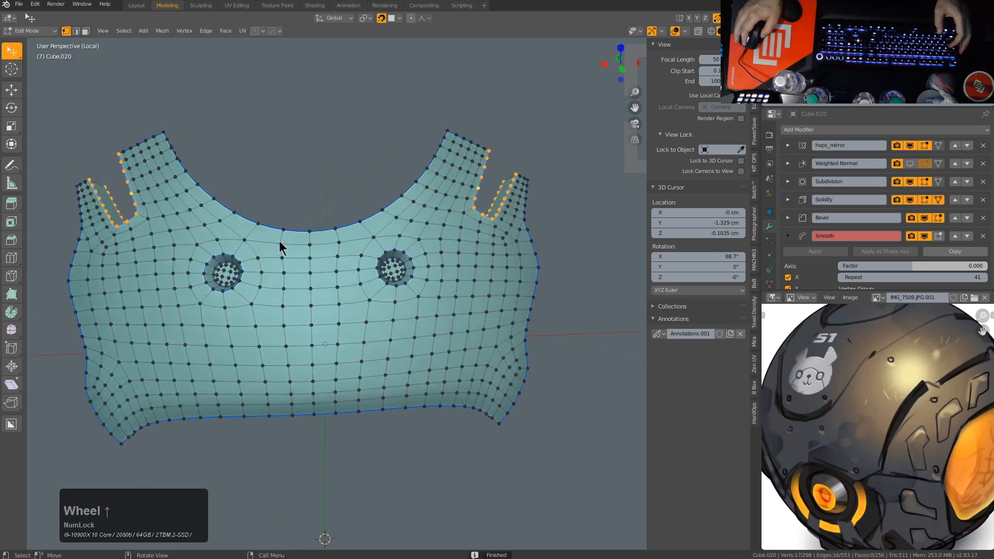
key(Tab)
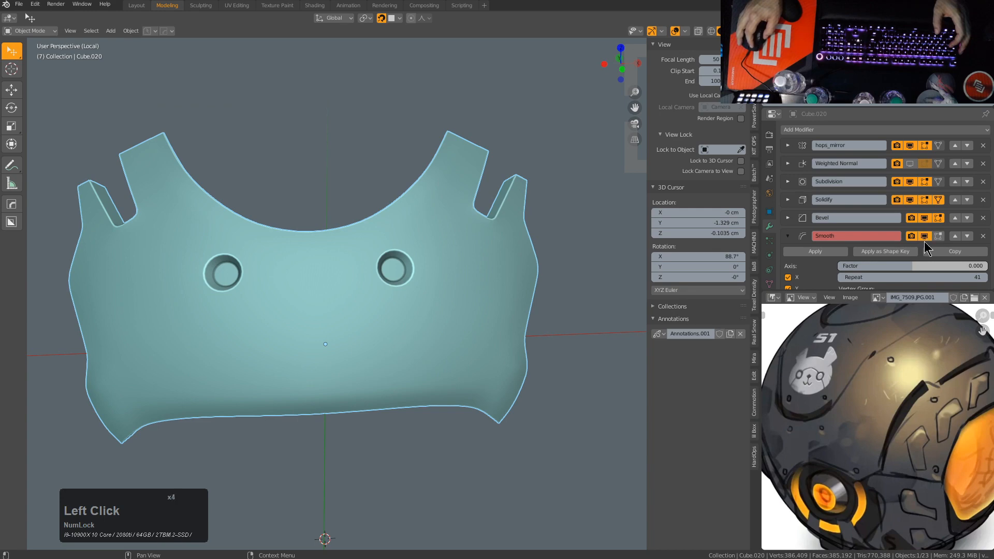
Step: Set the Smooth modifier's repeat count to 20 and its factor to 1.370
scroll(911, 266, down, 1)
drag(916, 247, 935, 252)
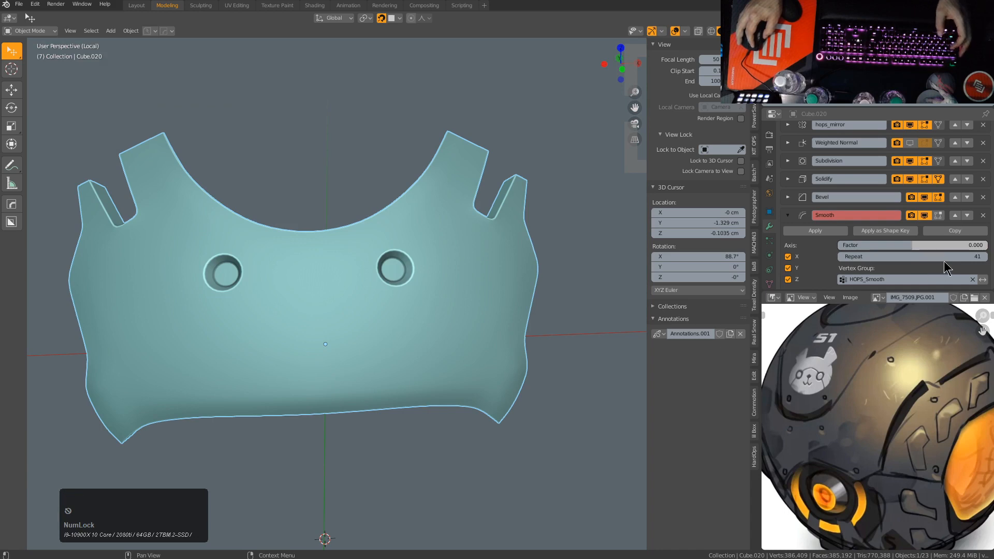
click(932, 257)
text(20)
key(KP_Enter)
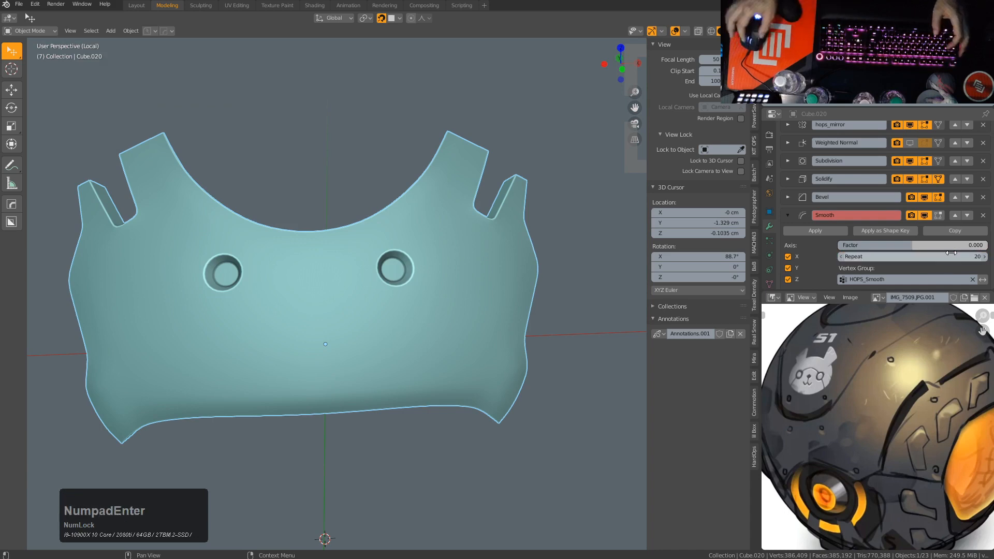
mouse_move(920, 244)
mouse_down()
mouse_move(968, 245)
mouse_move(930, 245)
mouse_up()
middle_drag(429, 312, 352, 288)
scroll(250, 291, up, 3)
Step: Select the panel's central vertical edge loop and assign it to the active vertex group used by the Smooth modifier
key(Tab)
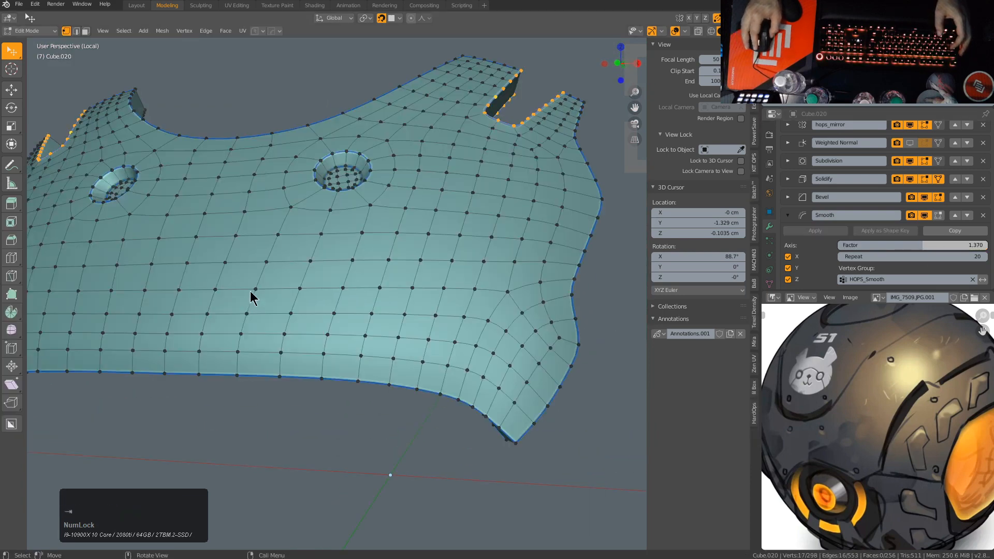
middle_drag(250, 291, 278, 299)
alt+click(261, 294)
key(g)
key(g)
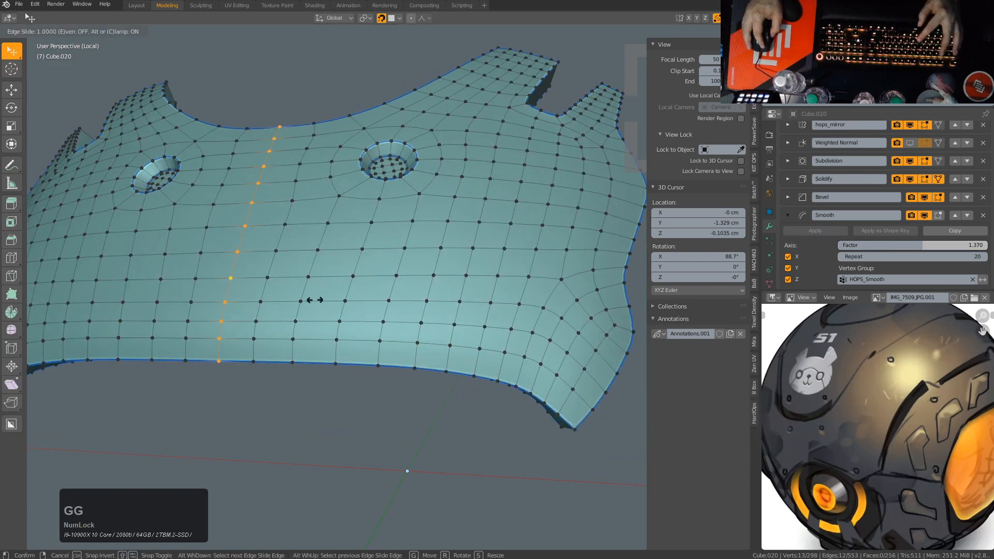
click(401, 311)
middle_drag(402, 311, 317, 318)
key(ctrl+g)
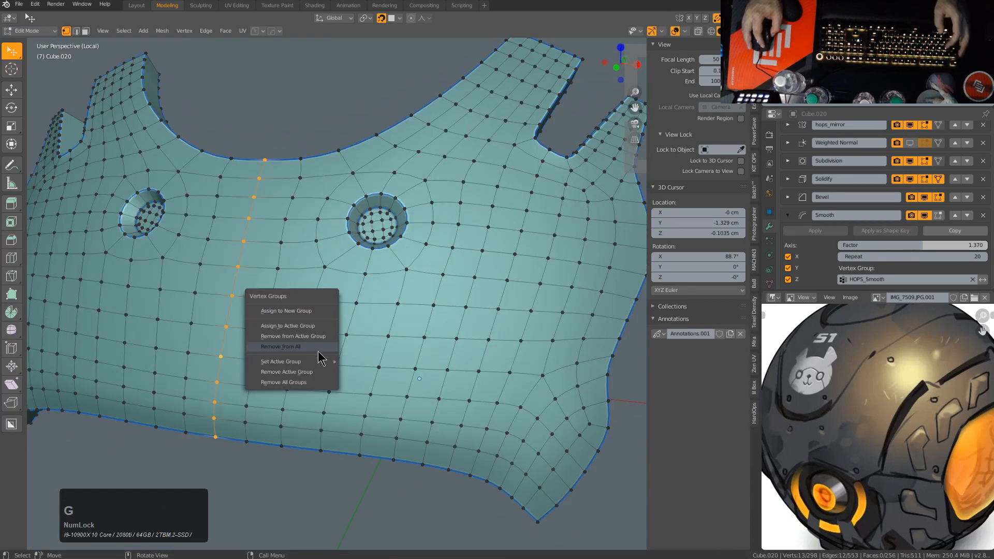
click(313, 337)
key(Tab)
middle_drag(311, 333, 337, 359)
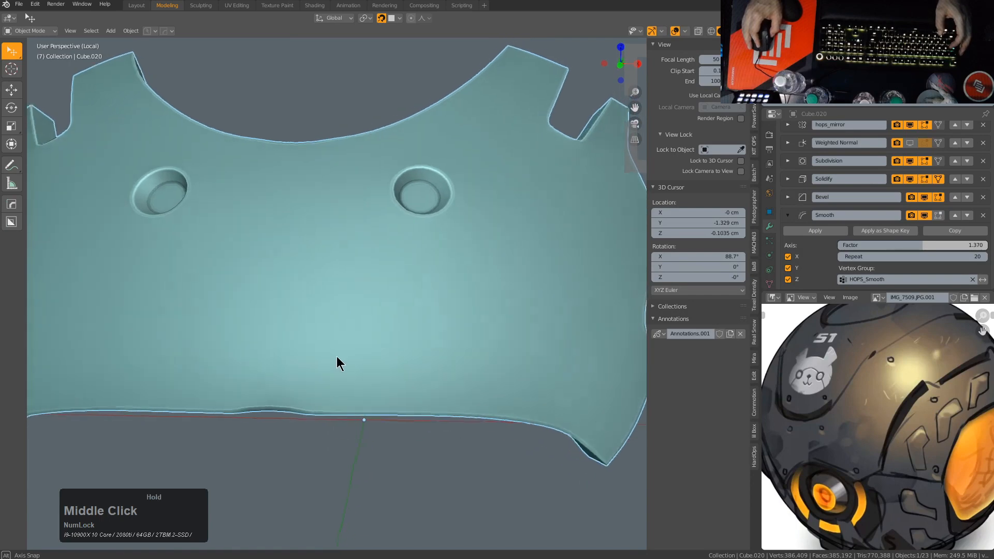
Step: Remove the centre vertex on the panel's lower edge from the active vertex group and check the edge in Object Mode
key(Tab)
click(282, 408)
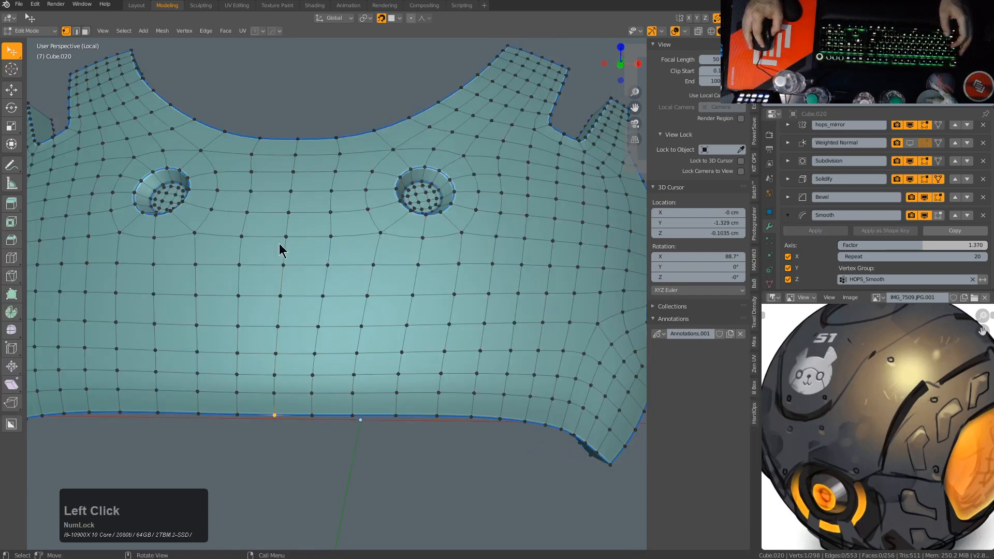
key(ctrl+g)
click(327, 161)
key(Tab)
middle_drag(381, 229, 417, 336)
scroll(352, 341, down, 4)
middle_drag(352, 340, 369, 384)
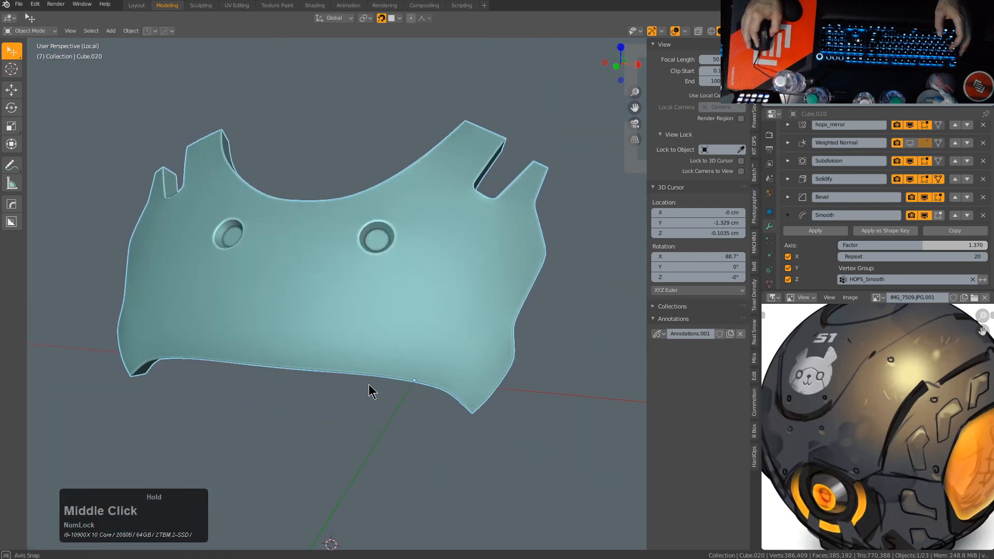
Step: Set the Smooth modifier's factor to 2.192 and compare the panel with the modifier's viewport display off and on
drag(919, 244, 945, 245)
click(924, 214)
click(924, 214)
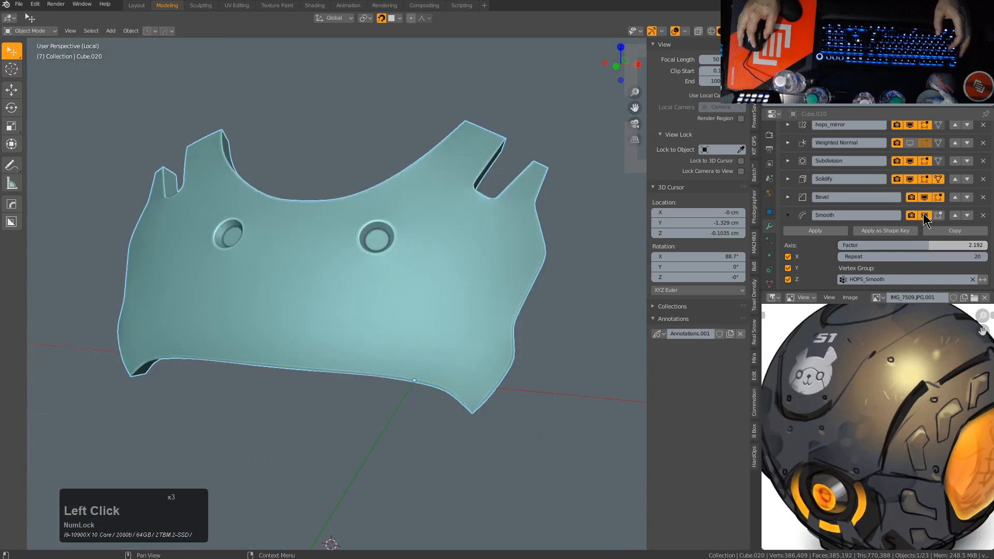
click(924, 214)
click(924, 214)
click(924, 214)
click(924, 214)
click(924, 215)
click(923, 215)
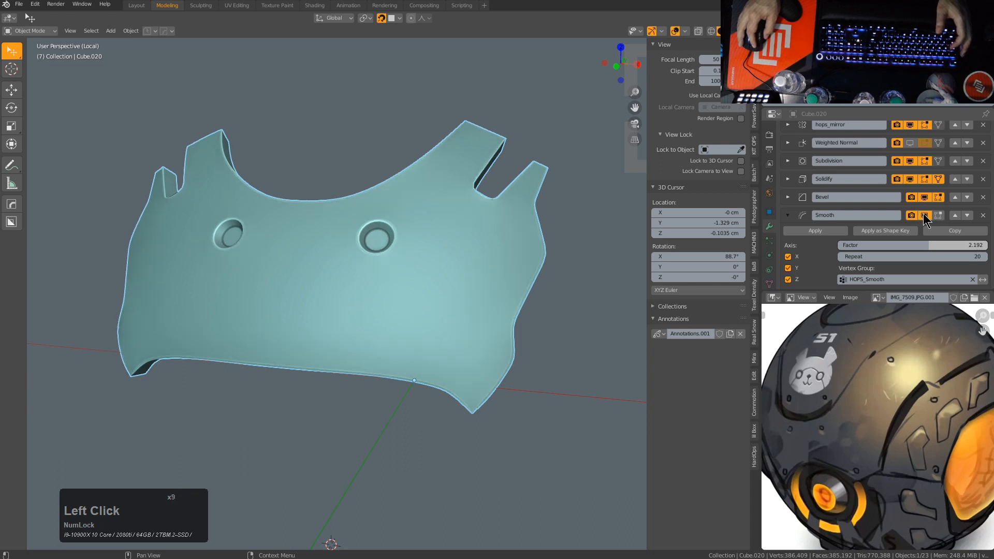
Step: Set the Smooth modifier's factor to 1.164 and exit local view to check the panel on the whole helmet
click(930, 247)
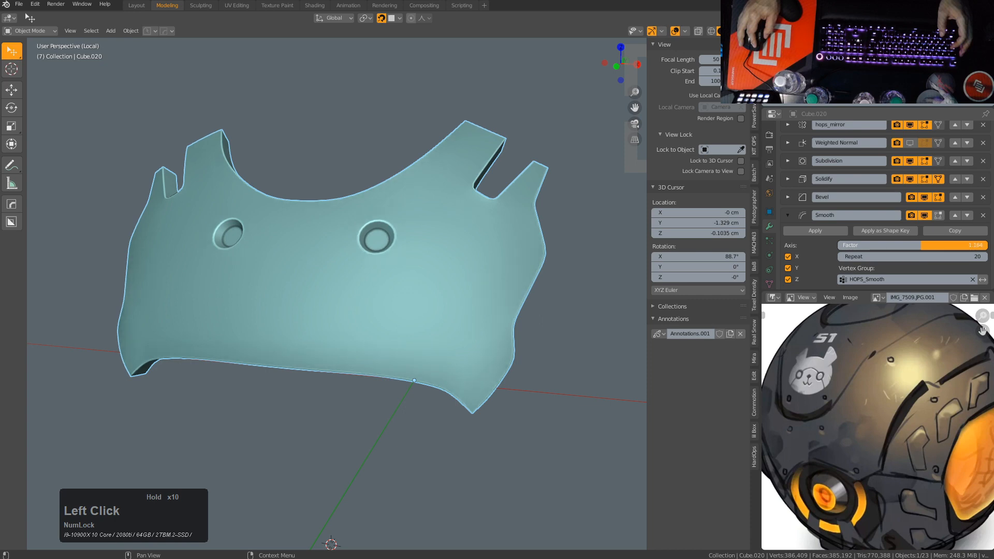
middle_drag(513, 275, 525, 281)
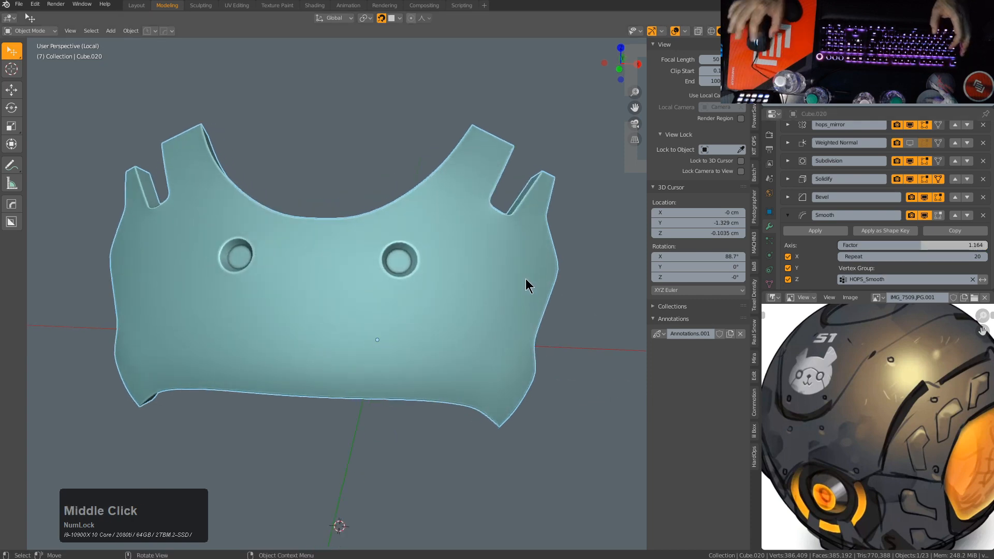
key(KP_Divide)
middle_drag(468, 253, 485, 276)
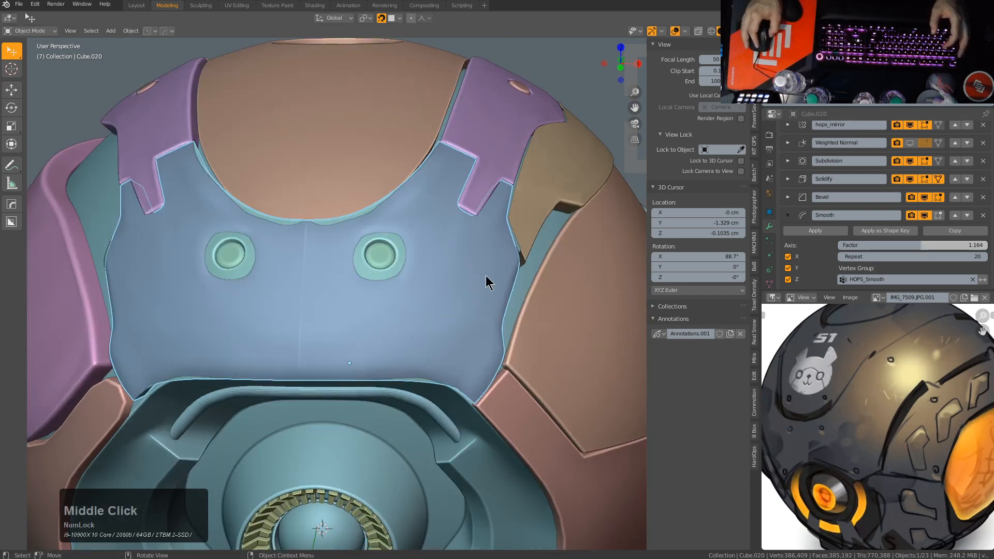
Step: Save the helmet scene
click(333, 324)
middle_drag(301, 266, 397, 334)
scroll(398, 318, down, 2)
key(ctrl+s)
scroll(398, 340, down, 2)
Step: Try moving the smoothed front panel freely and the overlapping blue panel along Z to tell the two apart
click(393, 329)
scroll(391, 332, up, 1)
key(g)
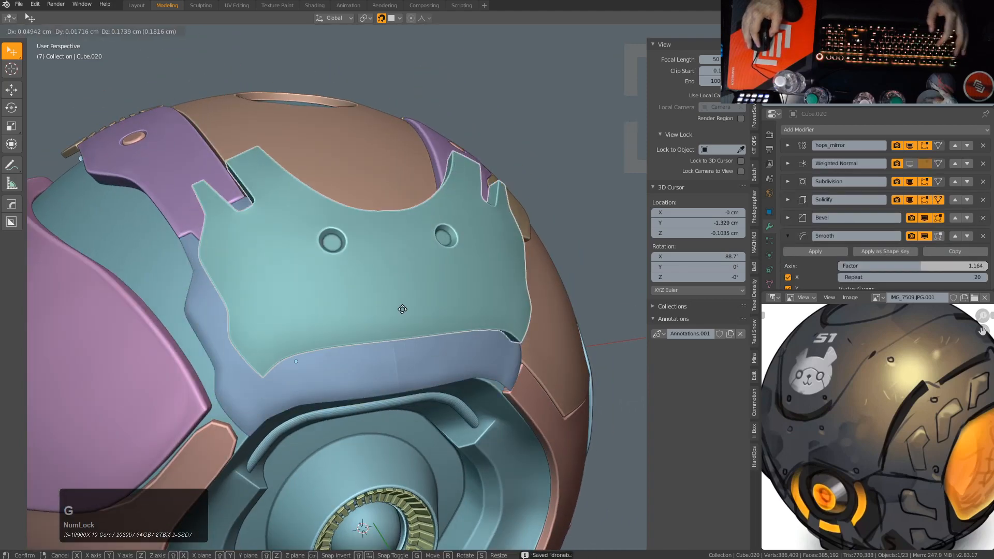
right_click(401, 367)
click(402, 366)
key(g)
key(z)
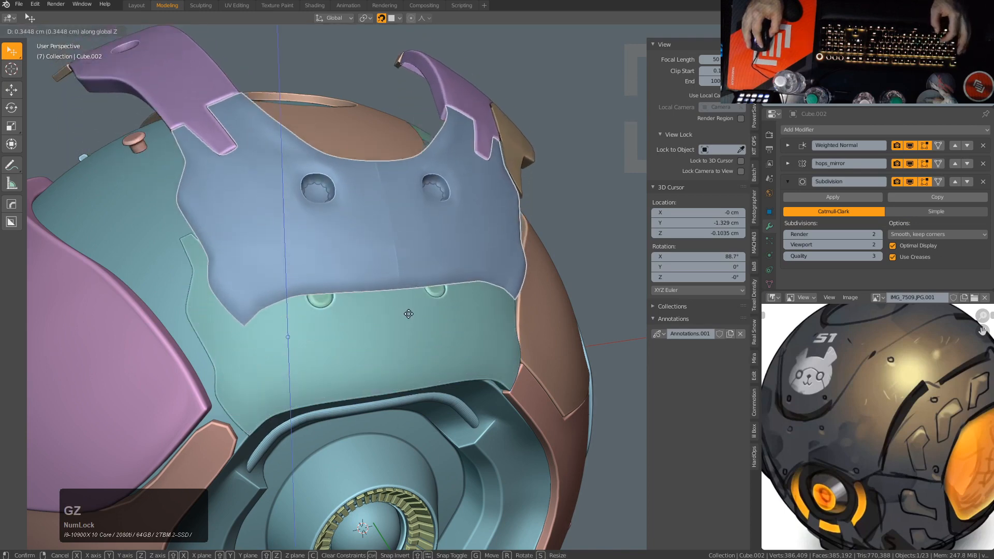
right_click(402, 325)
Step: Select both overlapping front panels, save droneball_demo1.blend and copy the two objects
click(389, 339)
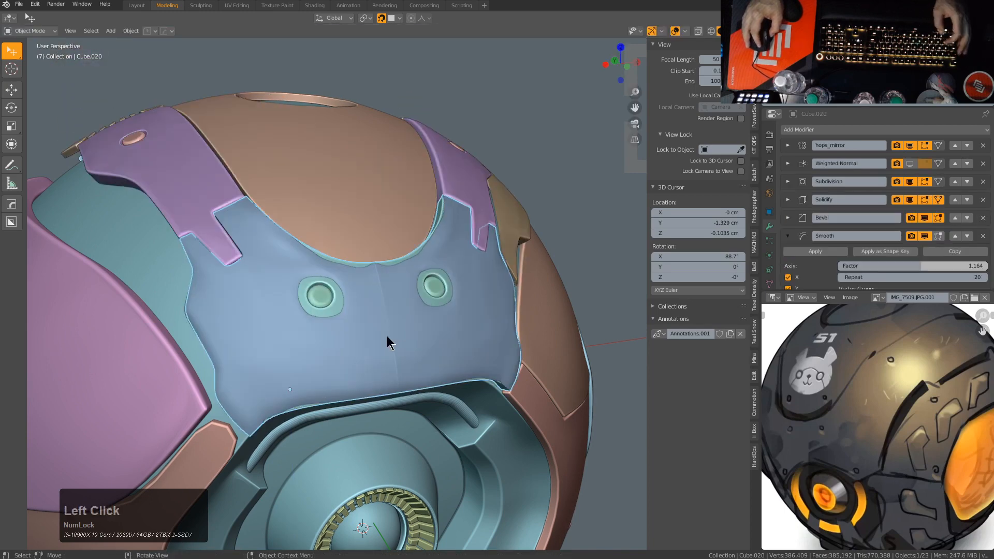
shift+click(360, 266)
key(ctrl+s)
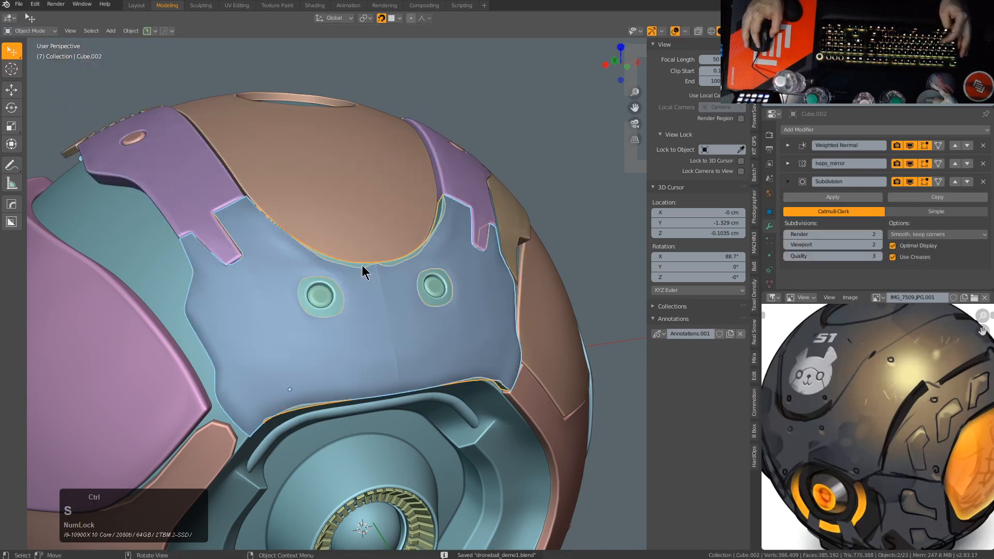
middle_drag(362, 267, 395, 328)
key(ctrl+c)
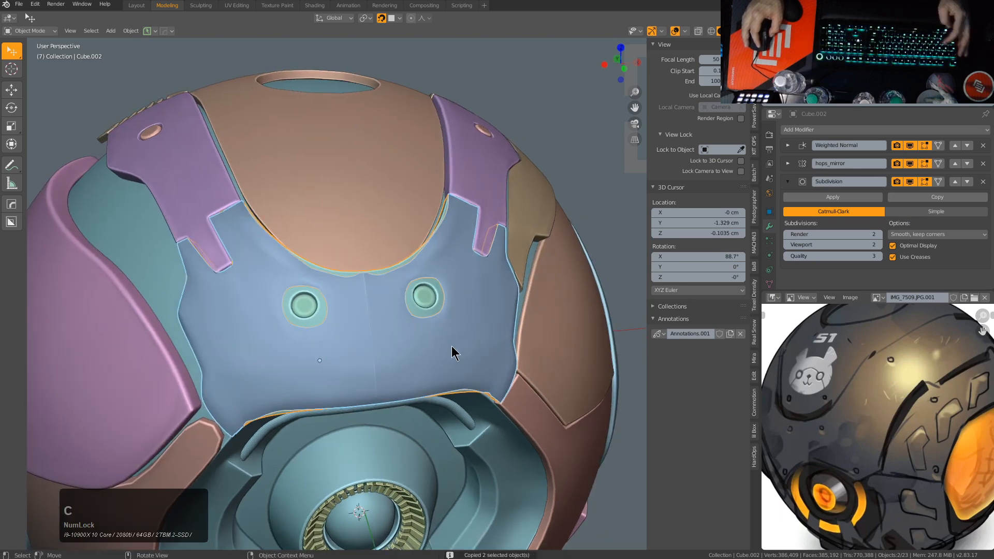
Step: Switch to the other Blender window, discard its scene without saving and clear the default objects from a fresh scene
click(629, 558)
click(658, 552)
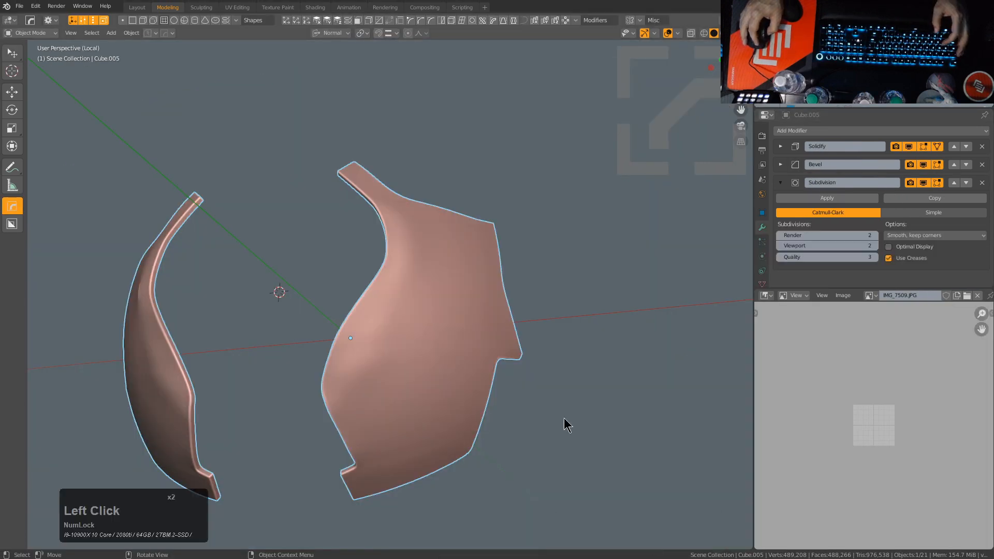
middle_drag(567, 424, 334, 226)
key(ctrl+q)
key(d)
key(x)
click(438, 258)
Step: Paste the two copied front panels and raise the unsmoothed one about 0.66 m along Z
key(ctrl+v)
key(alt+a)
click(285, 235)
key(g)
key(z)
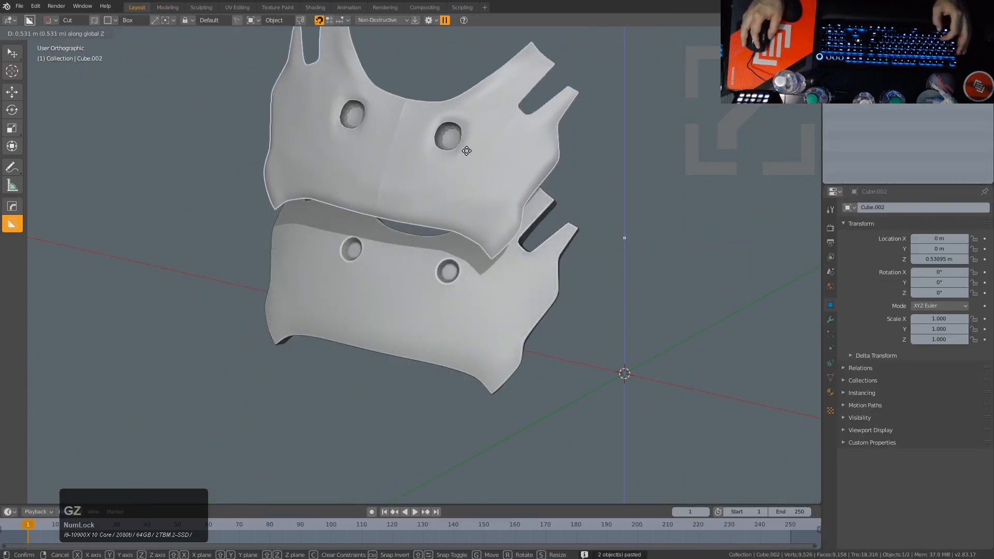
click(467, 133)
Step: Compare the two panels' surfaces, select the raised panel and display its modifier stack
middle_drag(467, 132, 475, 310)
key(alt+a)
scroll(539, 299, down, 2)
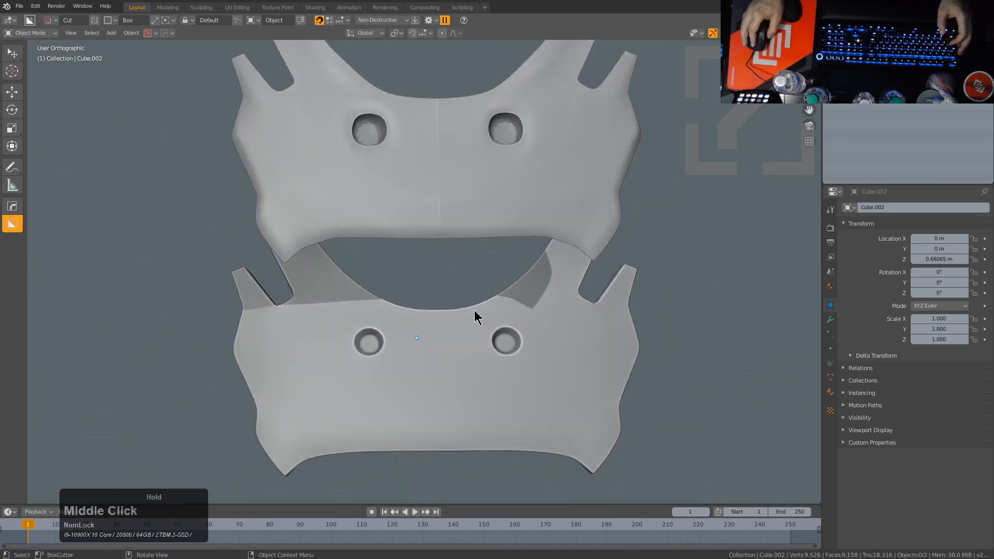
middle_drag(528, 339, 499, 339)
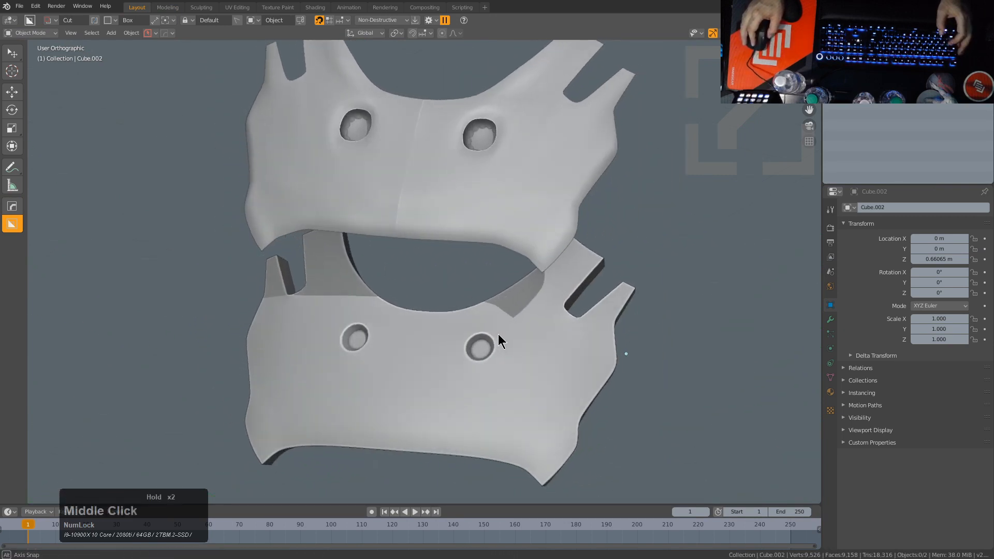
click(409, 142)
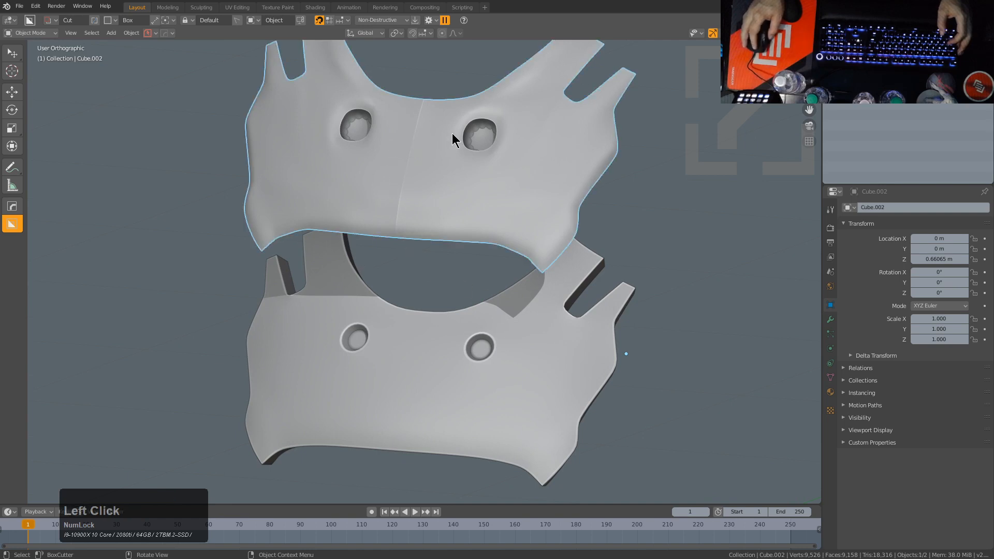
click(831, 320)
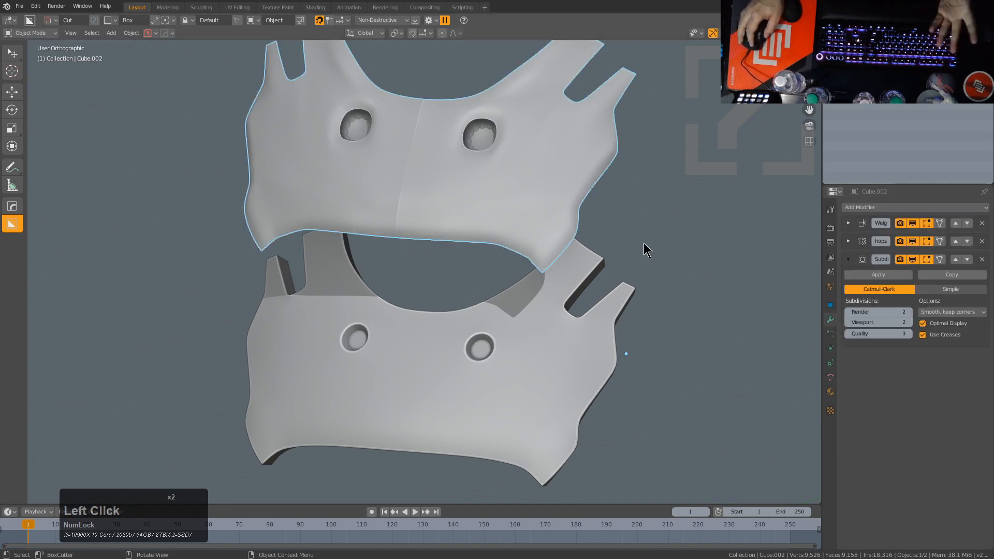